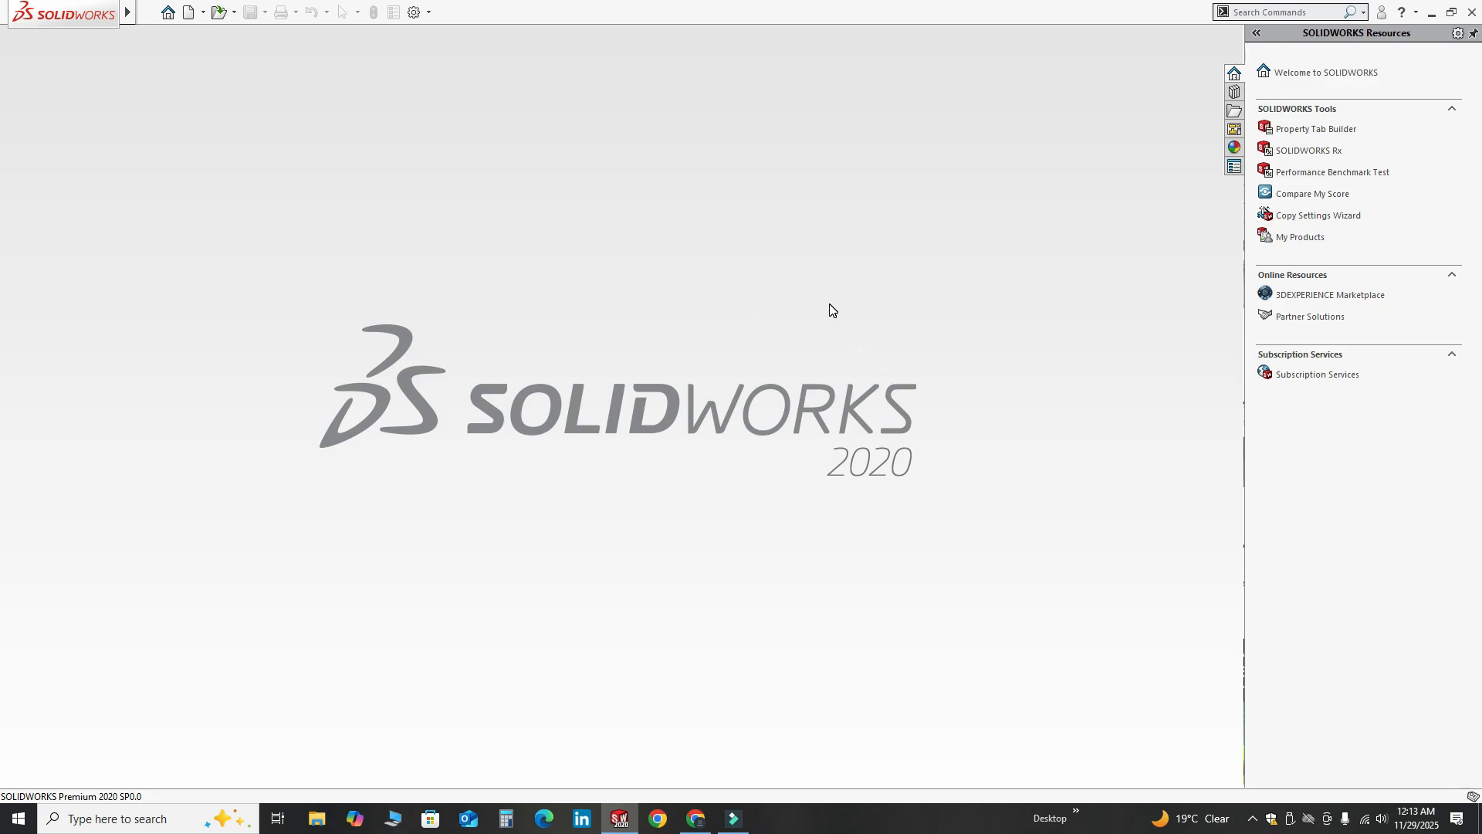
- Create a new part document and set its background scene to Plain White
{"action": "left_click", "coordinate": [193, 13]}
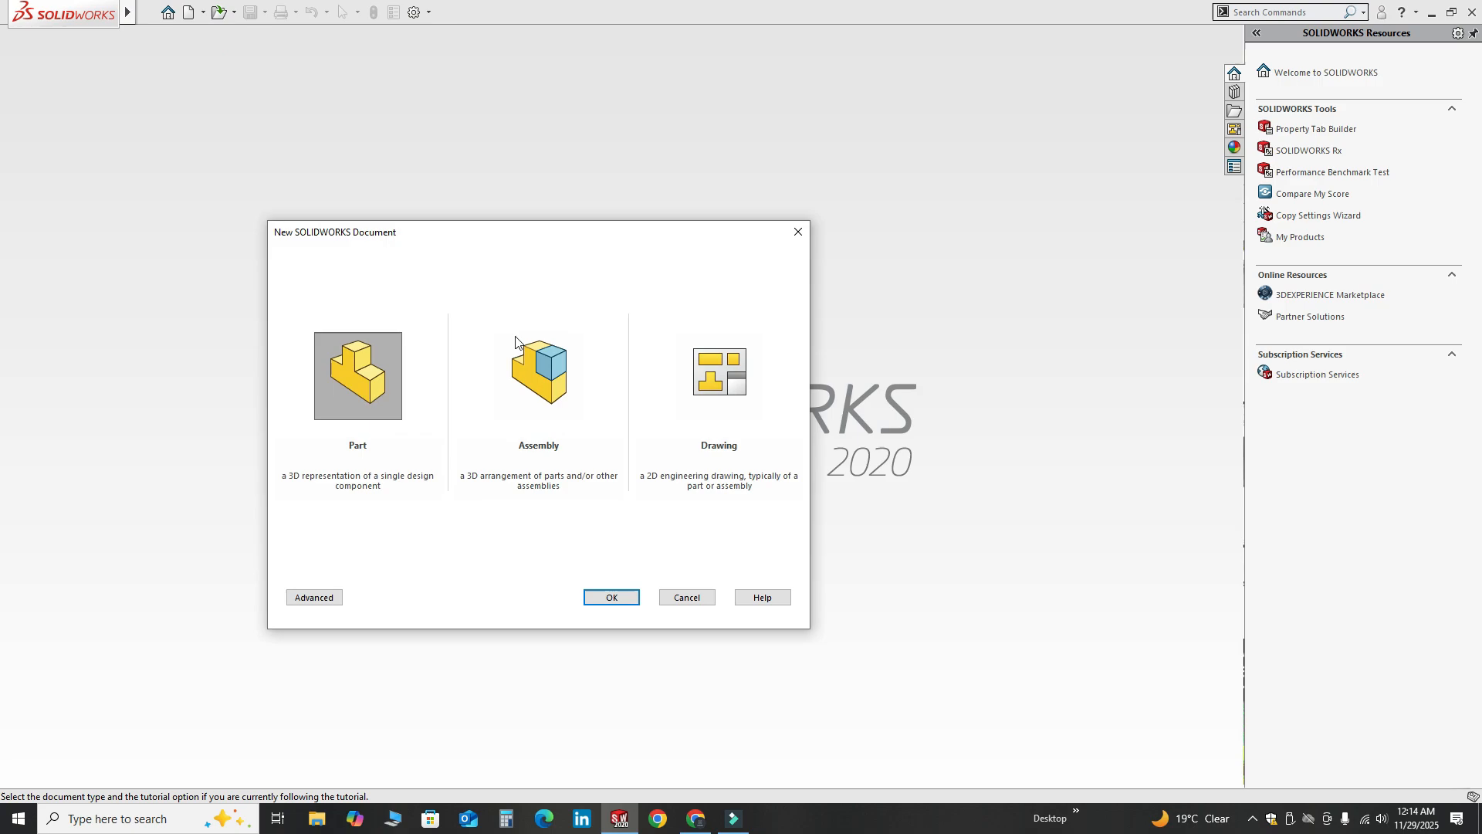
{"action": "left_click", "coordinate": [376, 386]}
{"action": "left_click", "coordinate": [611, 597]}
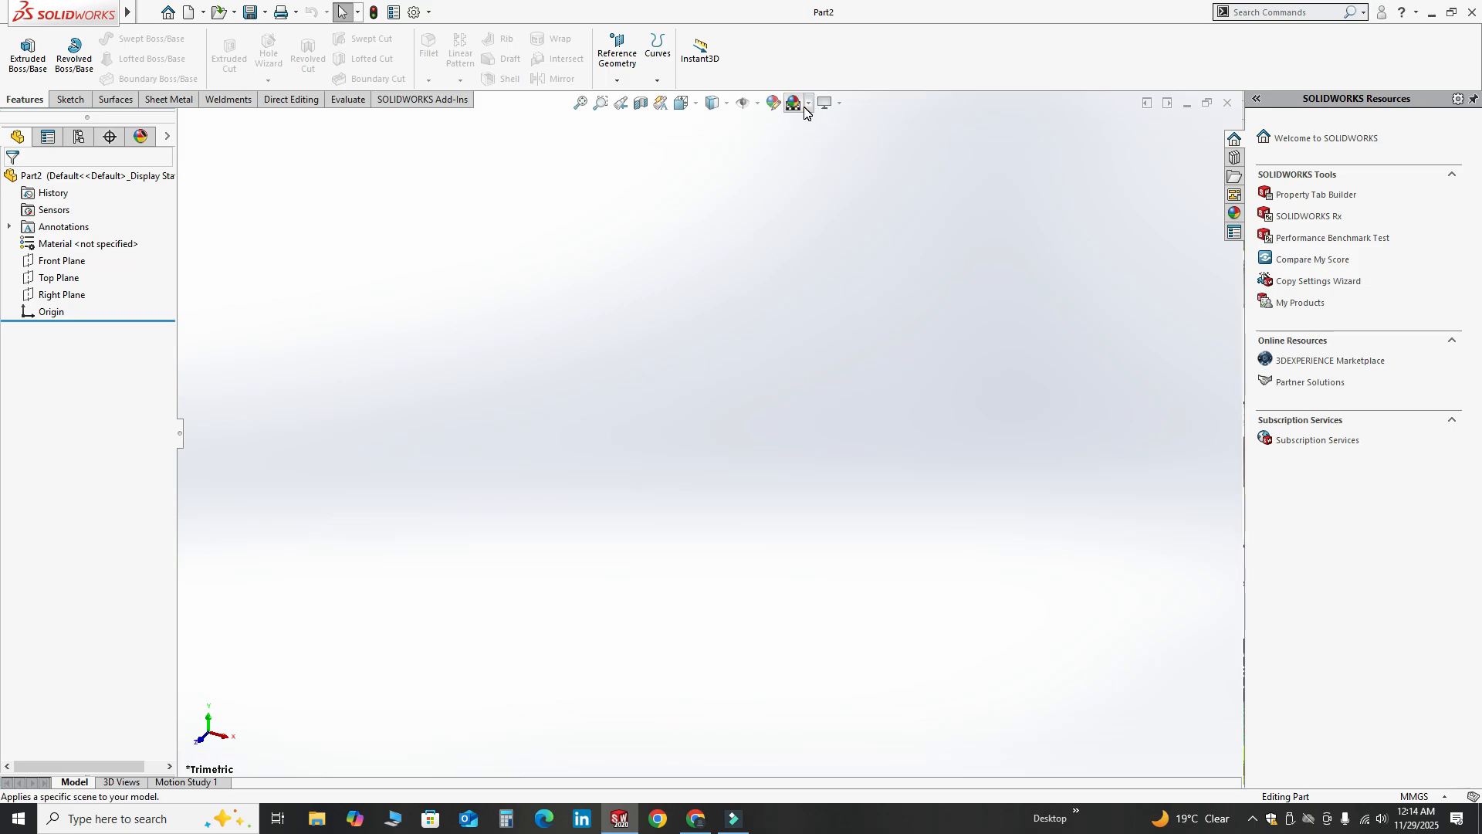
{"action": "left_click", "coordinate": [807, 106]}
{"action": "left_click", "coordinate": [815, 144]}
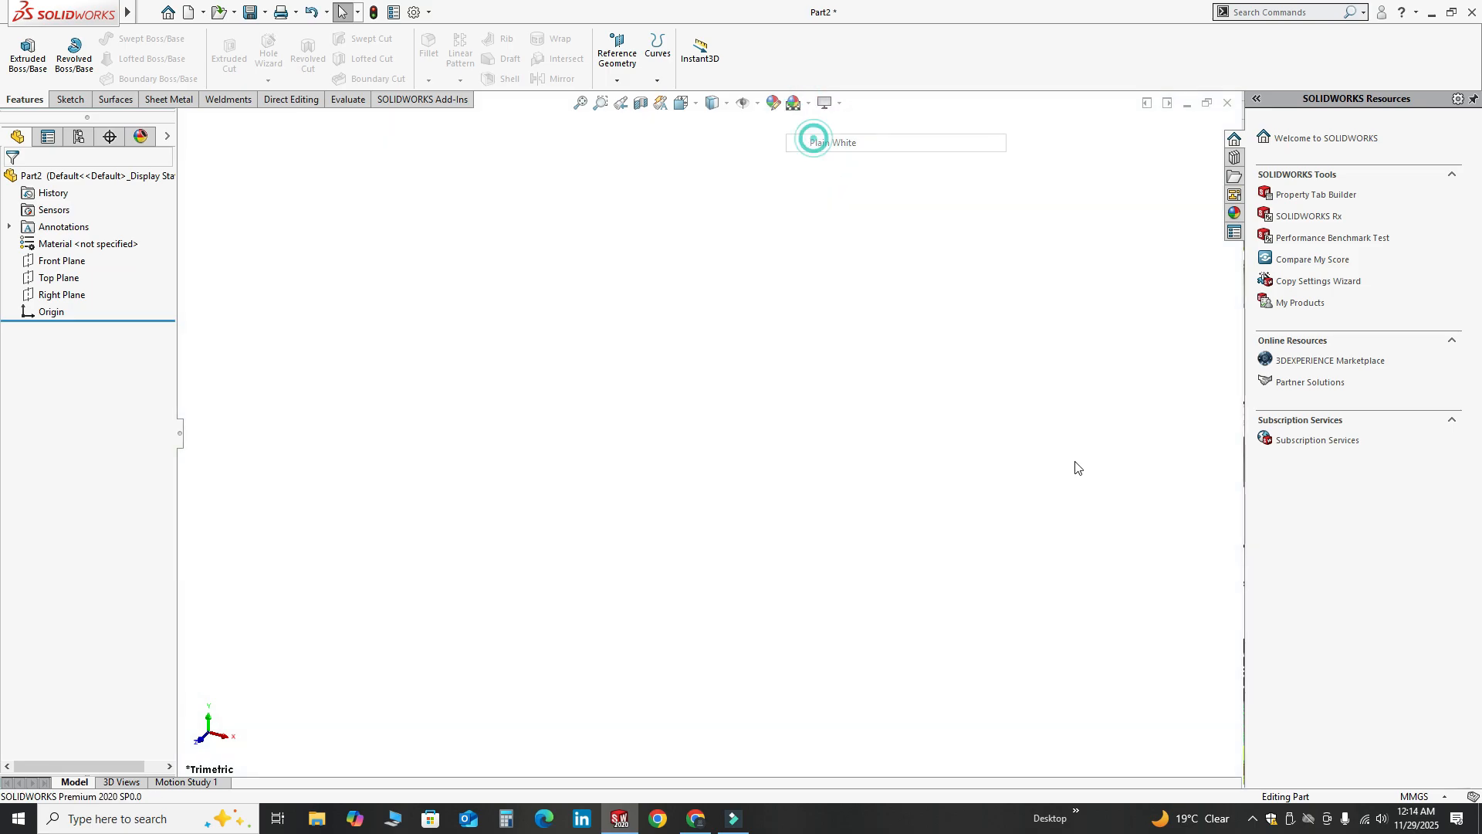
{"action": "left_click", "coordinate": [1434, 797]}
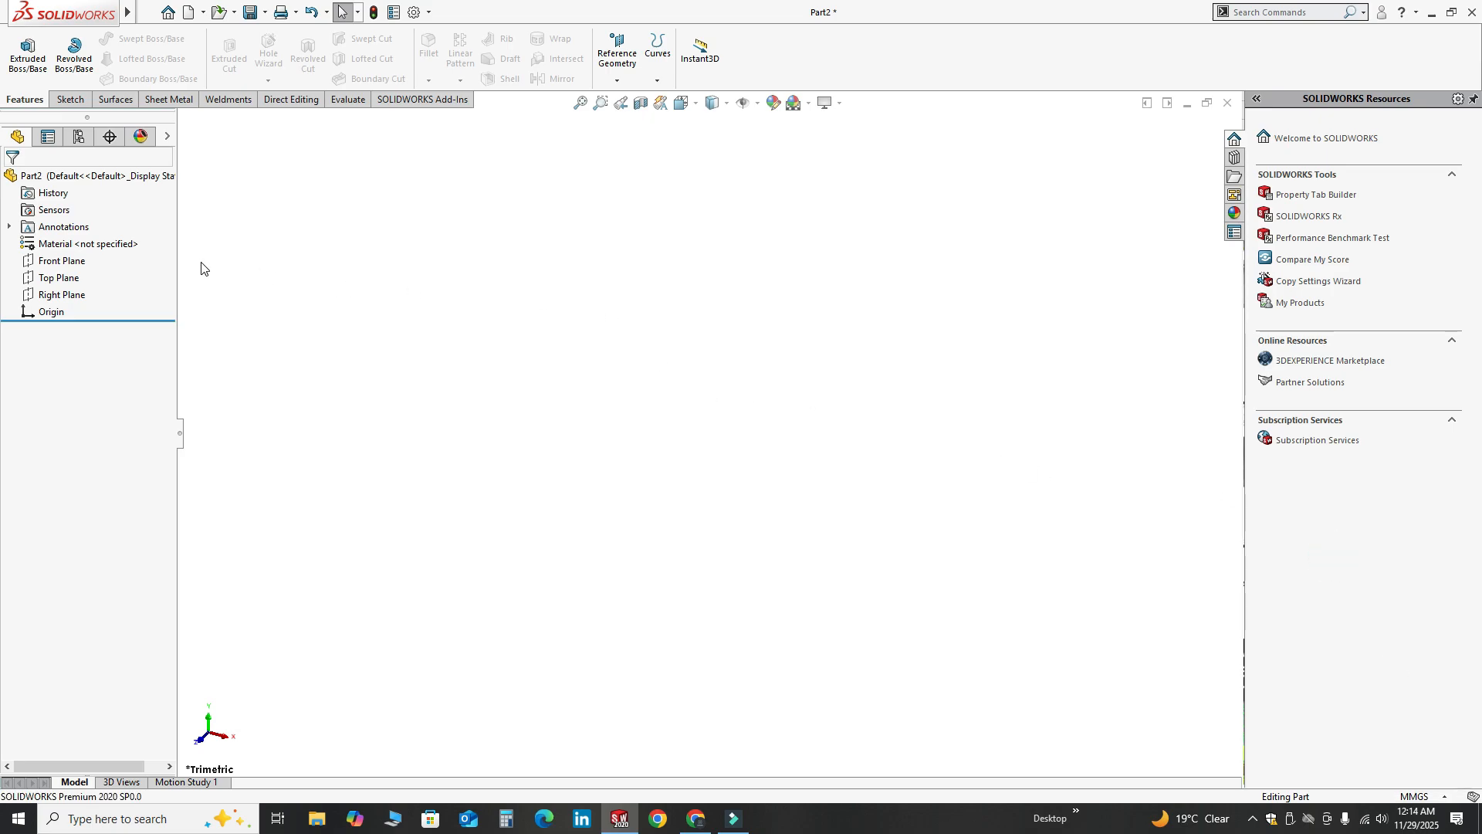
- Sketch a center rectangle about 117 mm high from the origin on the Front Plane
{"action": "left_click", "coordinate": [67, 261]}
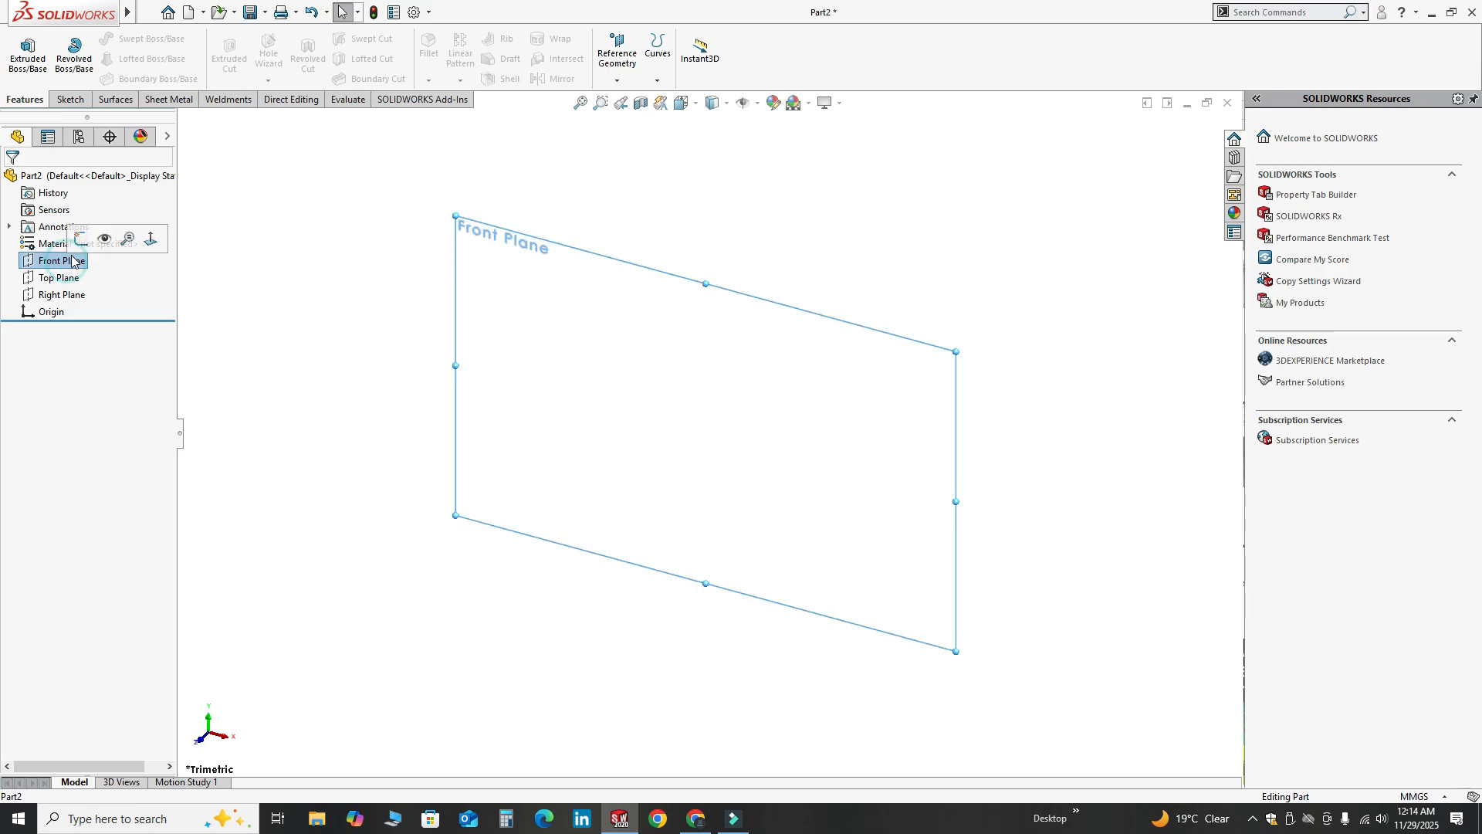
{"action": "left_click", "coordinate": [104, 241]}
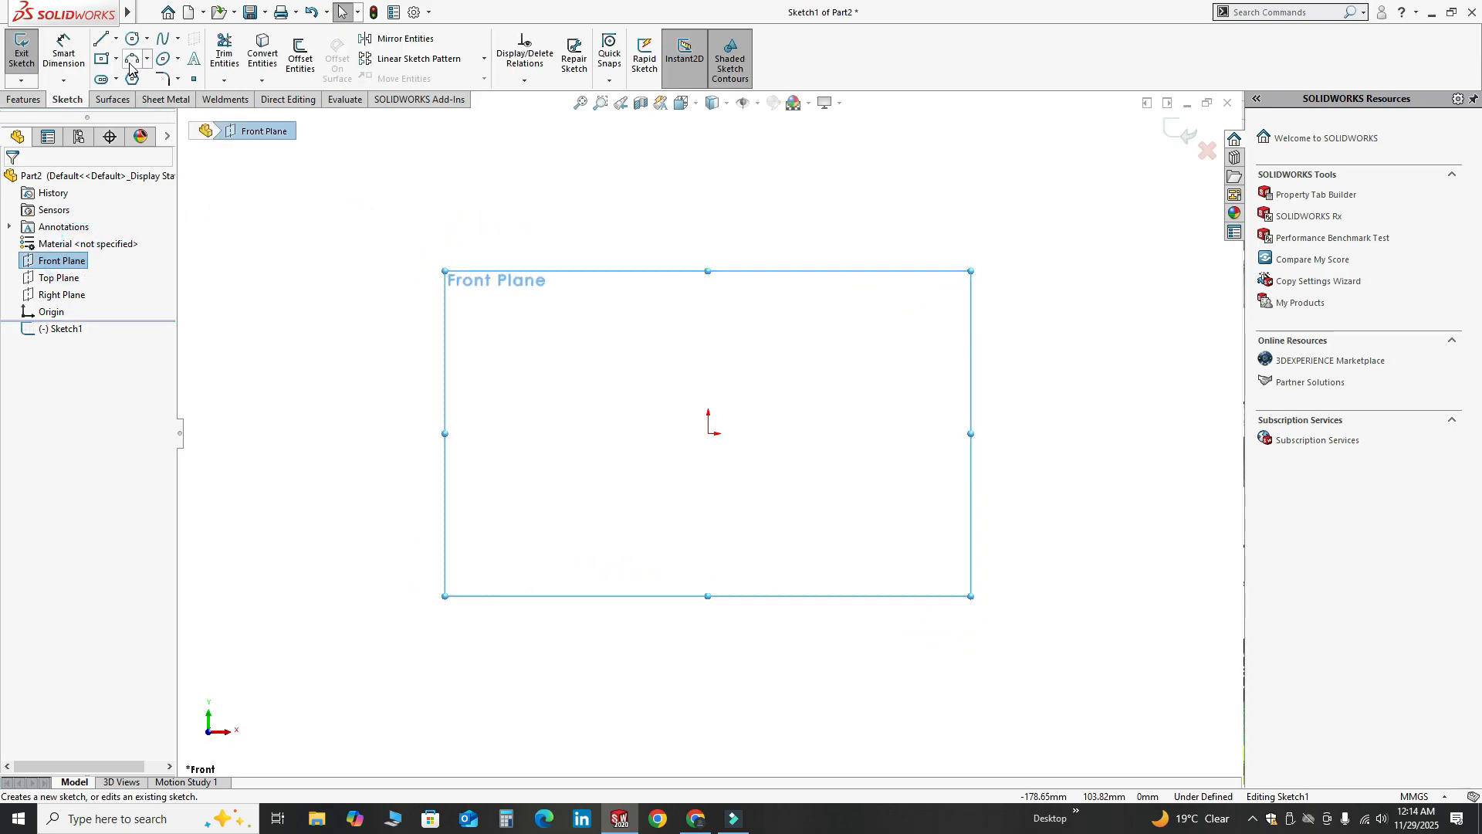
{"action": "left_click", "coordinate": [115, 60]}
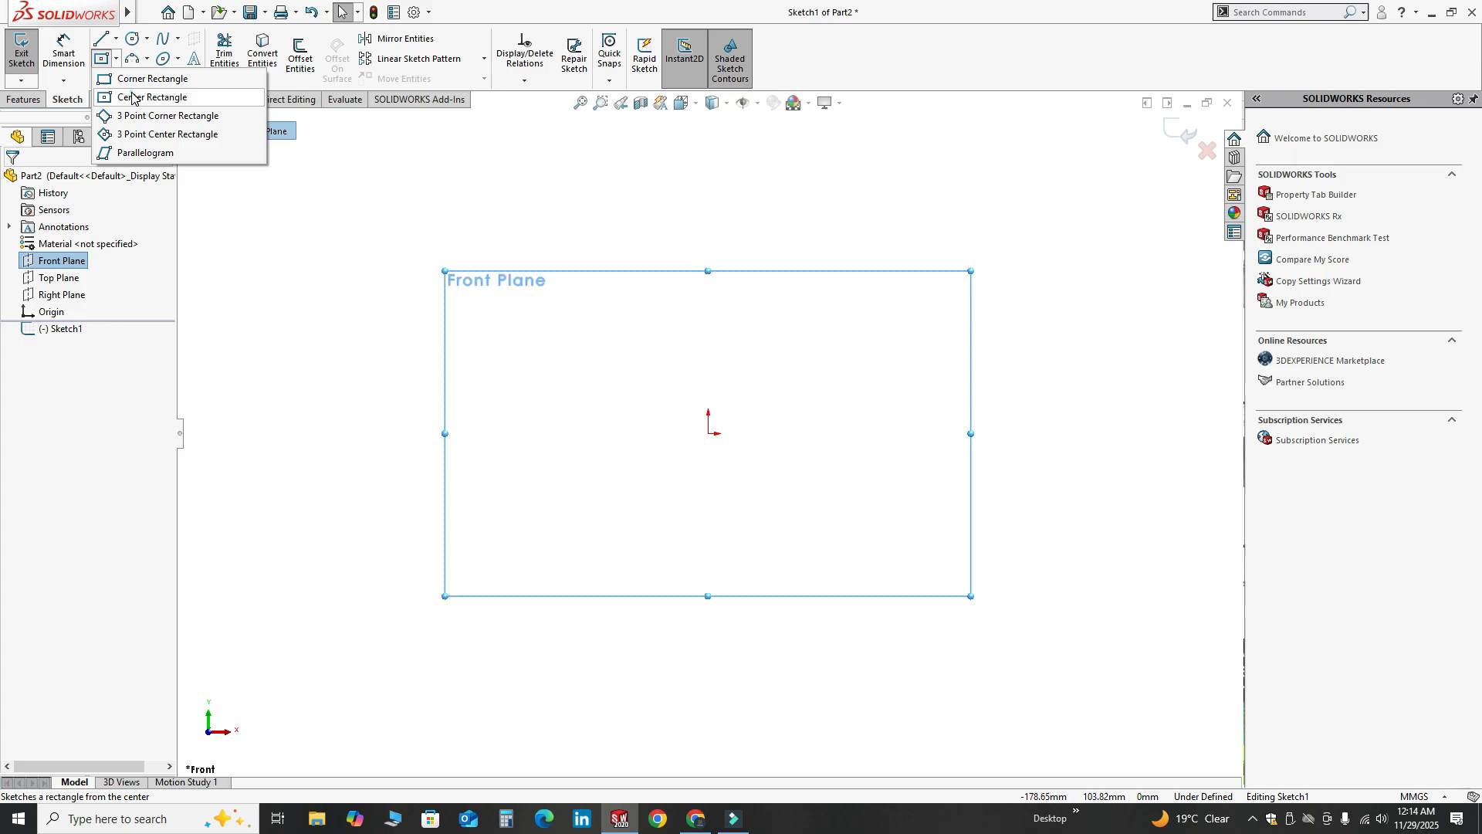
{"action": "left_click", "coordinate": [145, 90]}
{"action": "left_click", "coordinate": [707, 433]}
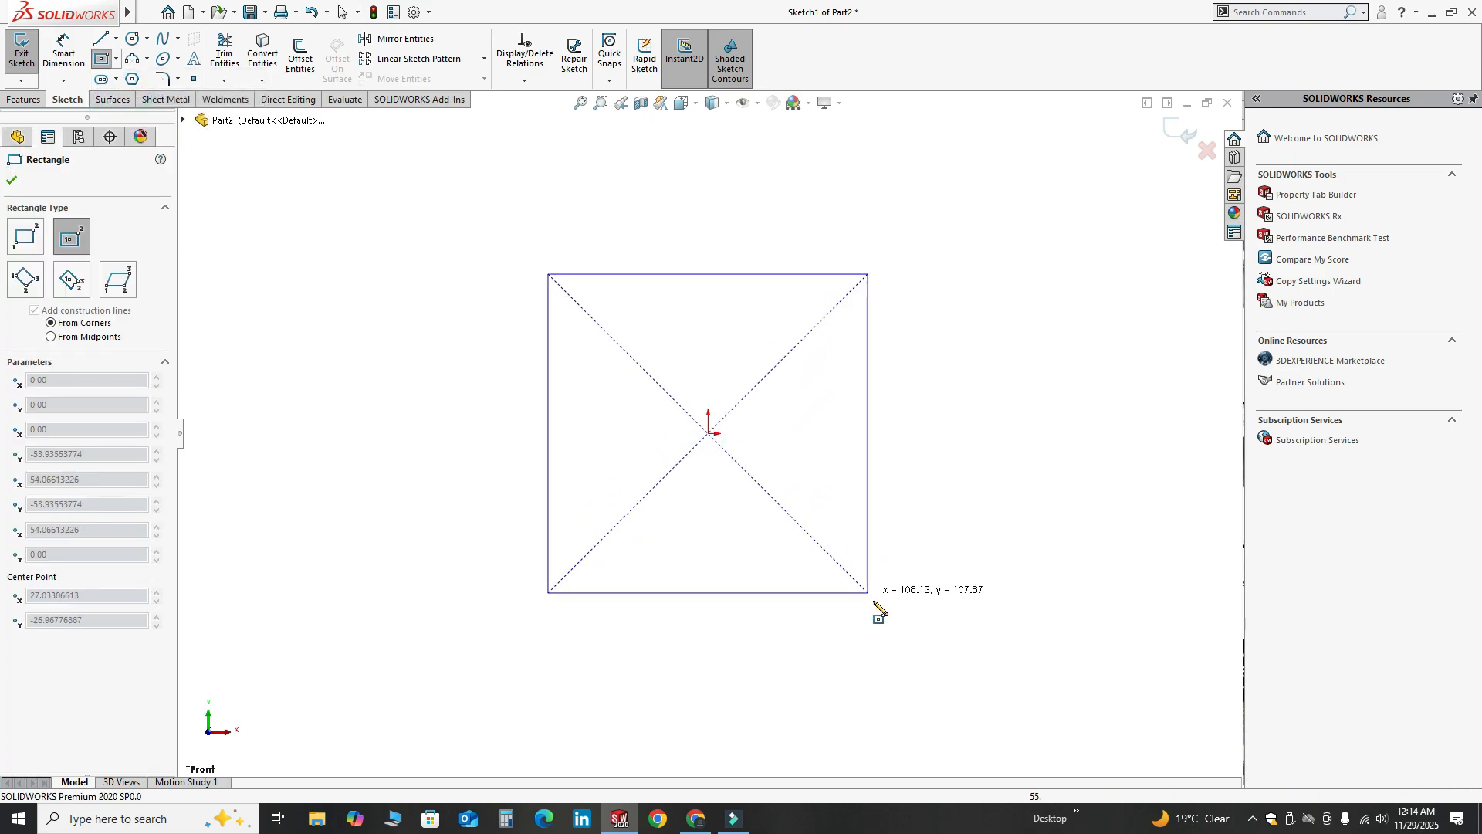
{"action": "left_click", "coordinate": [876, 605]}
{"action": "key", "text": "Escape"}
- Dimension the rectangle's vertical side to 100 mm
{"action": "left_click", "coordinate": [63, 52]}
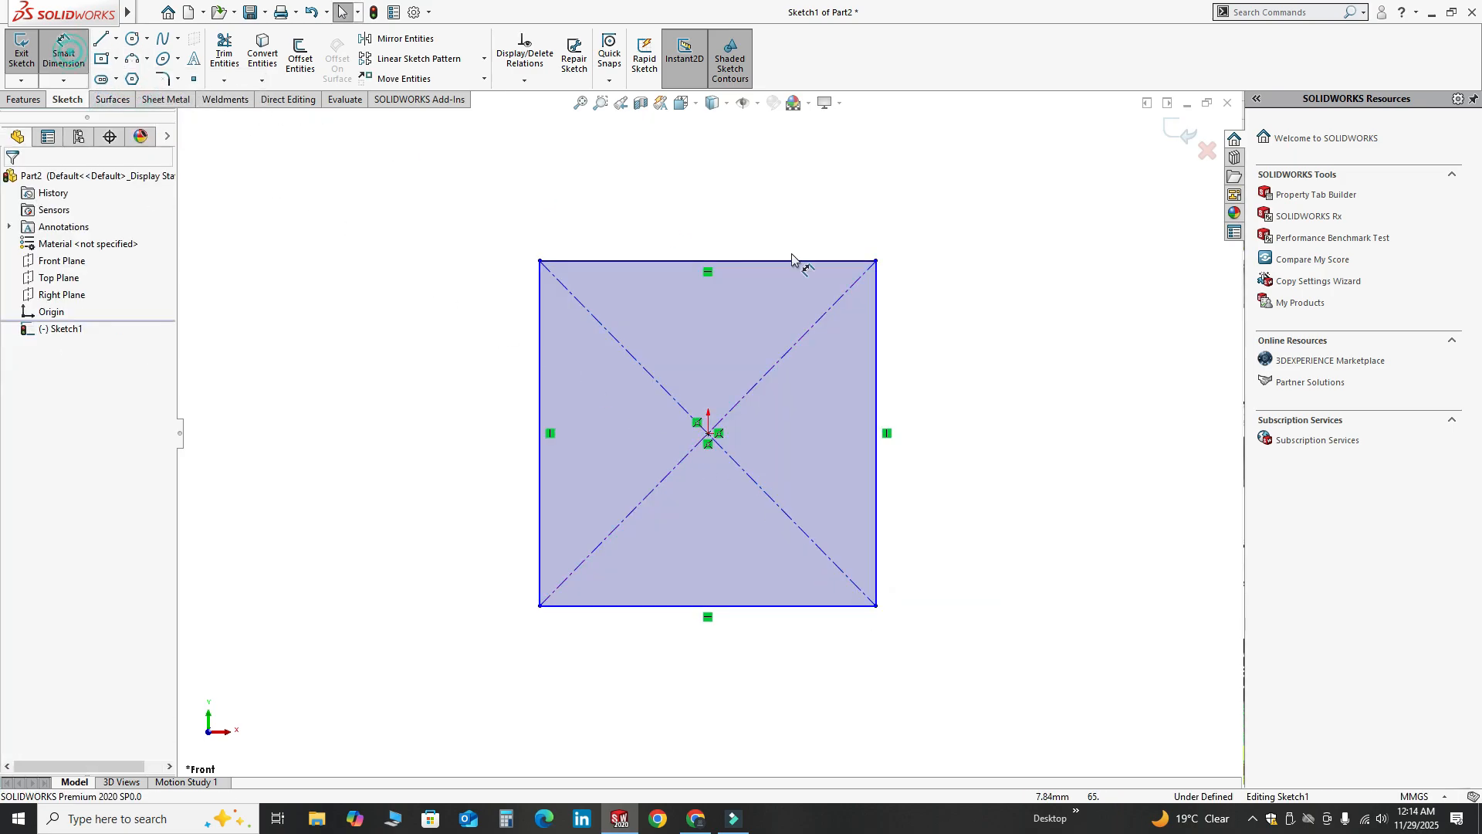
{"action": "left_click", "coordinate": [996, 366]}
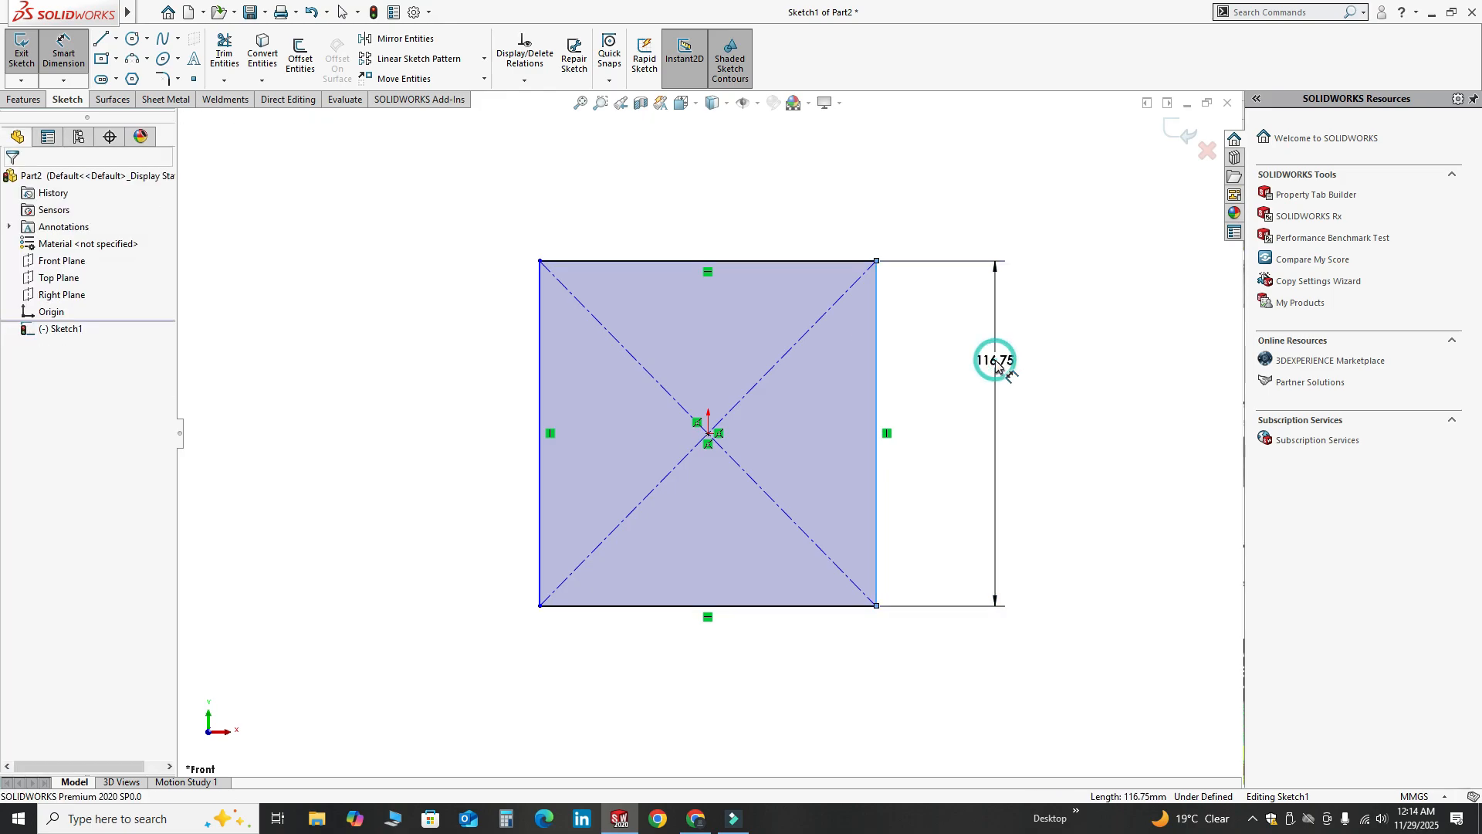
{"action": "type", "text": "100"}
{"action": "key", "text": "Return"}
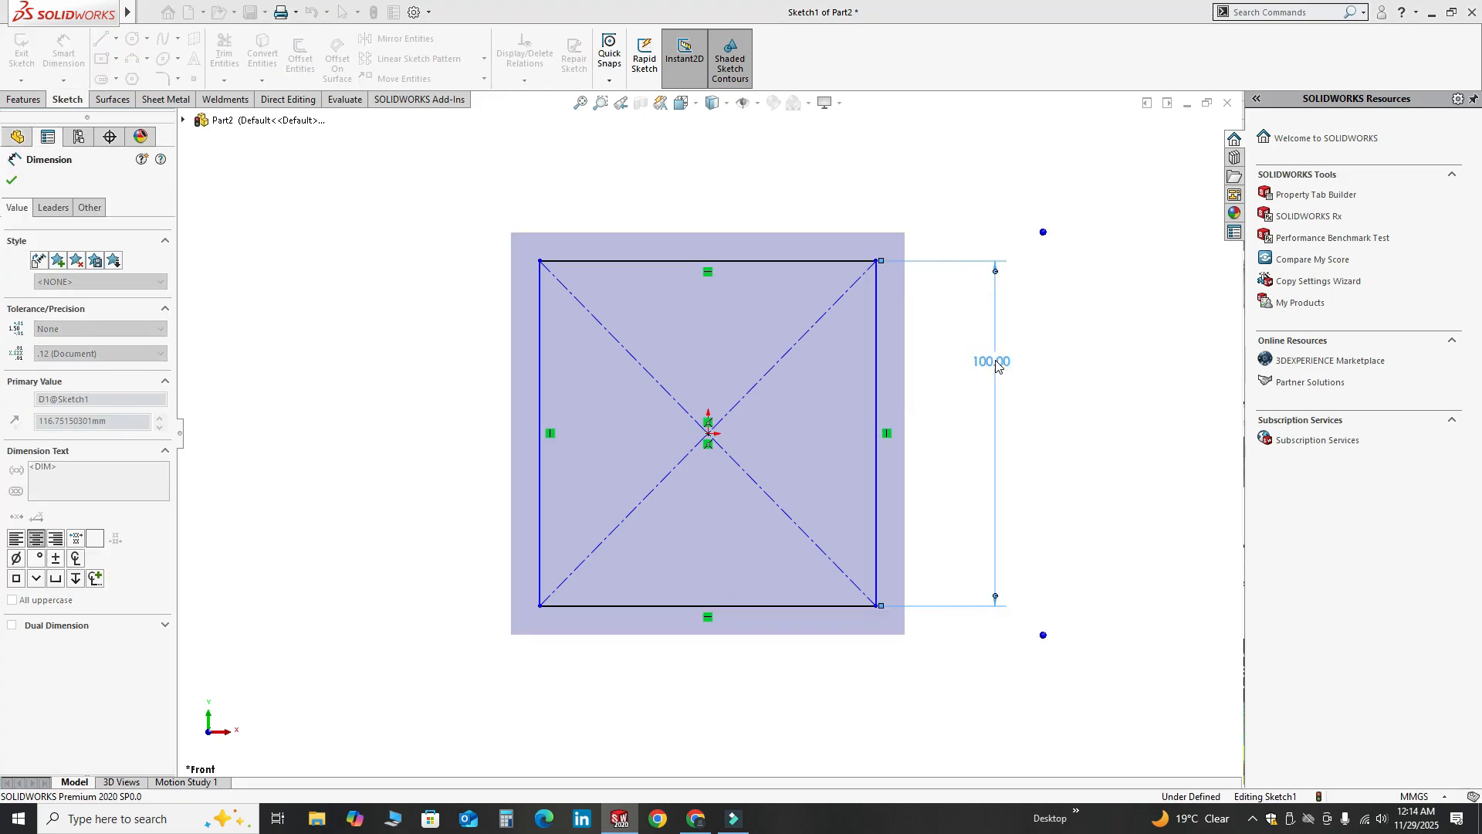
{"action": "key", "text": "Escape"}
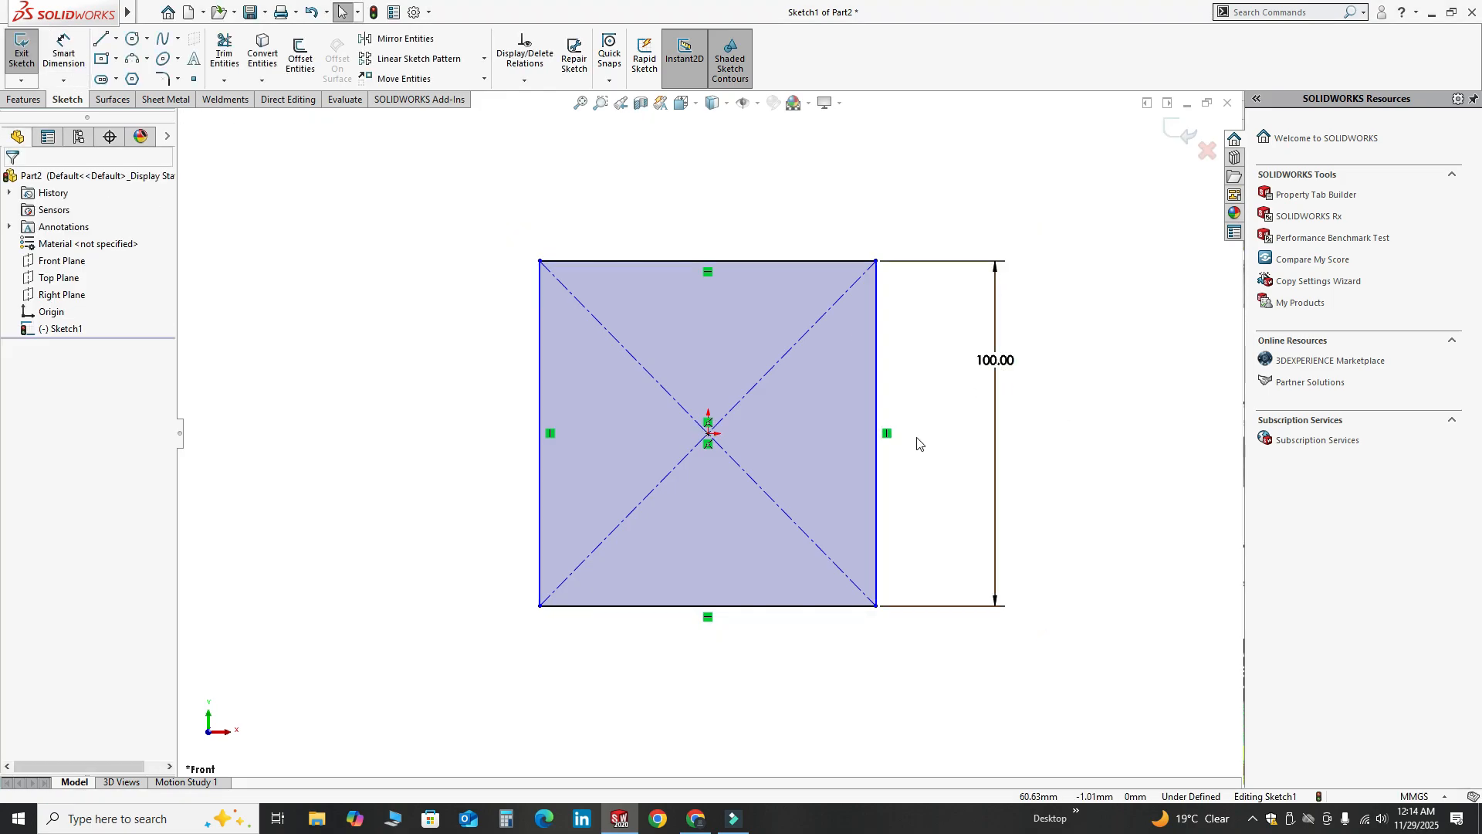
- Add an Equal relation between a vertical side and the lower edge of the rectangle
{"action": "left_click", "coordinate": [875, 388]}
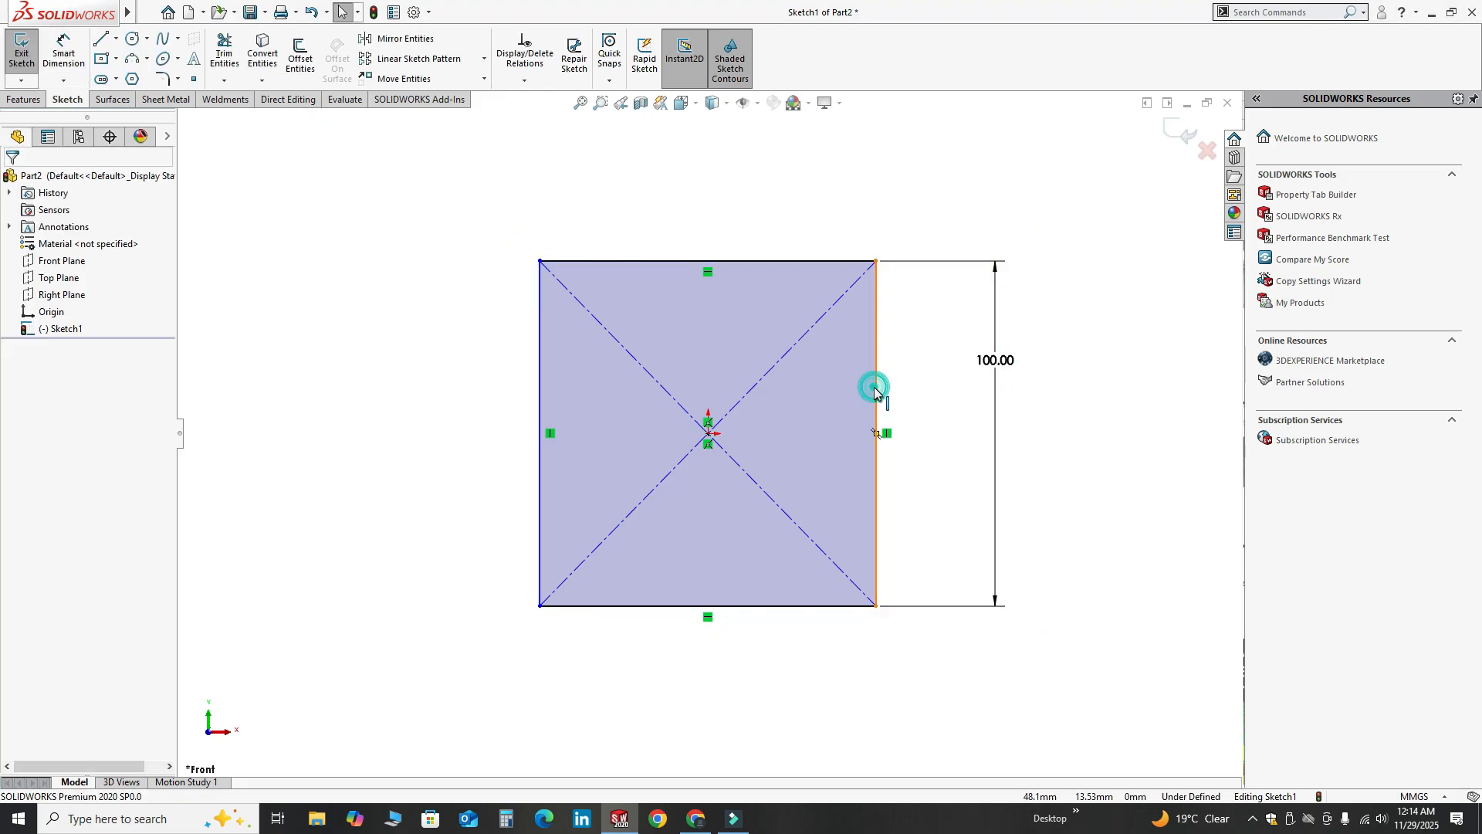
{"action": "left_click", "coordinate": [791, 609], "text": "ctrl"}
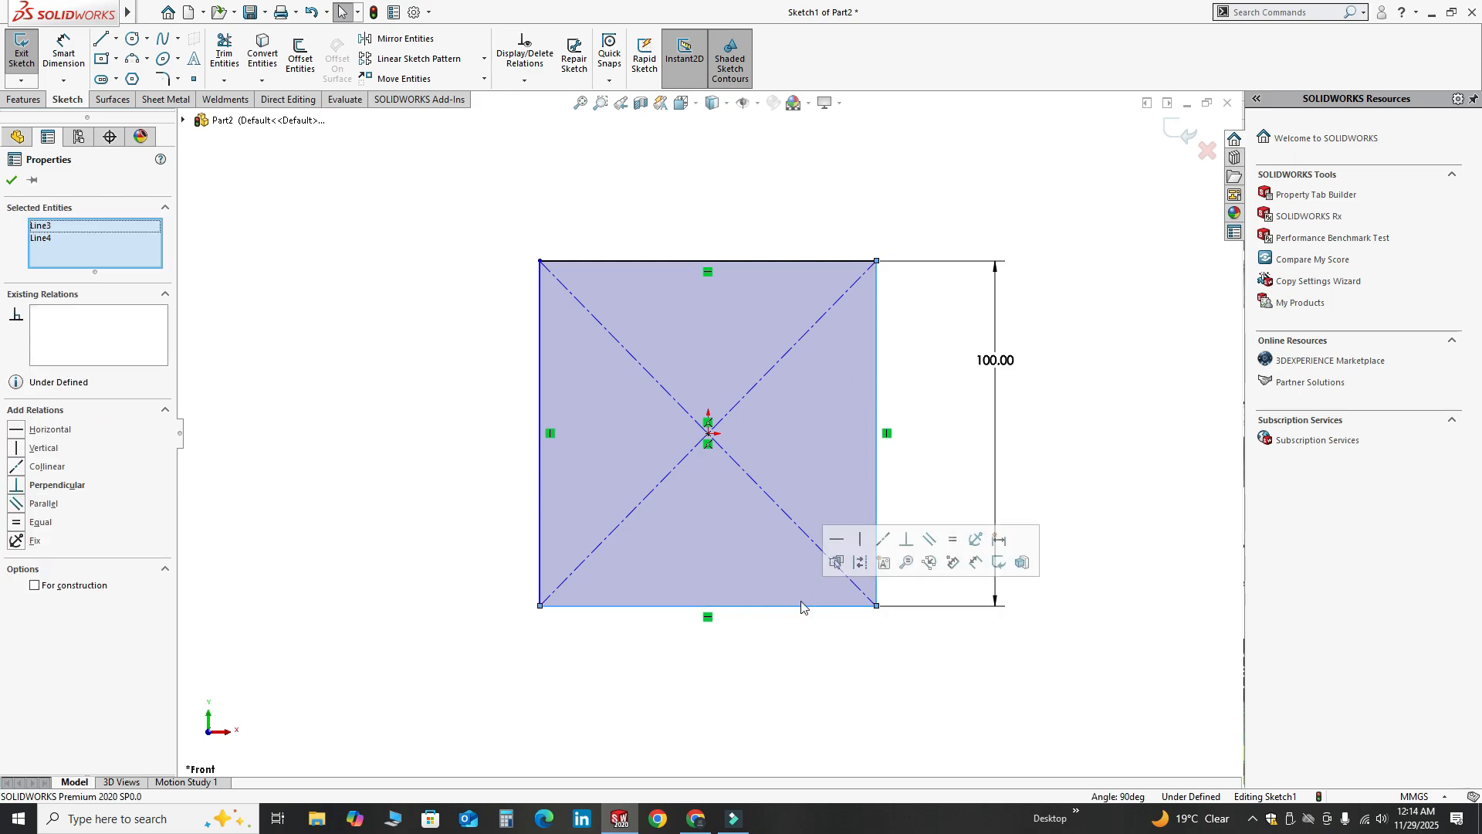
{"action": "left_click", "coordinate": [951, 541]}
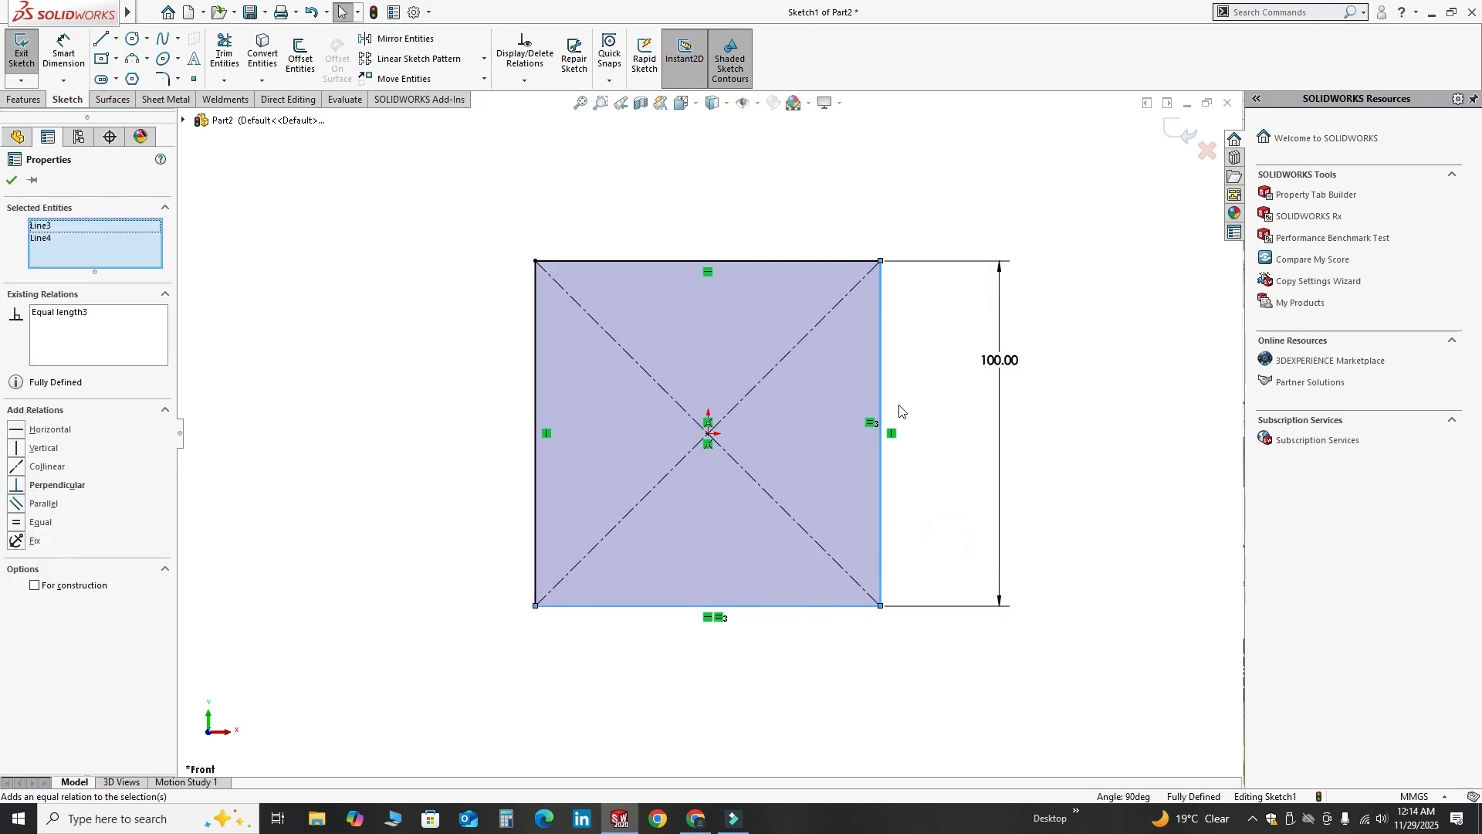
- Extrude the square sketch as a boss with the Mid Plane end condition and a depth of 150 mm
{"action": "scroll", "coordinate": [769, 352], "scroll_direction": "up", "scroll_amount": 2}
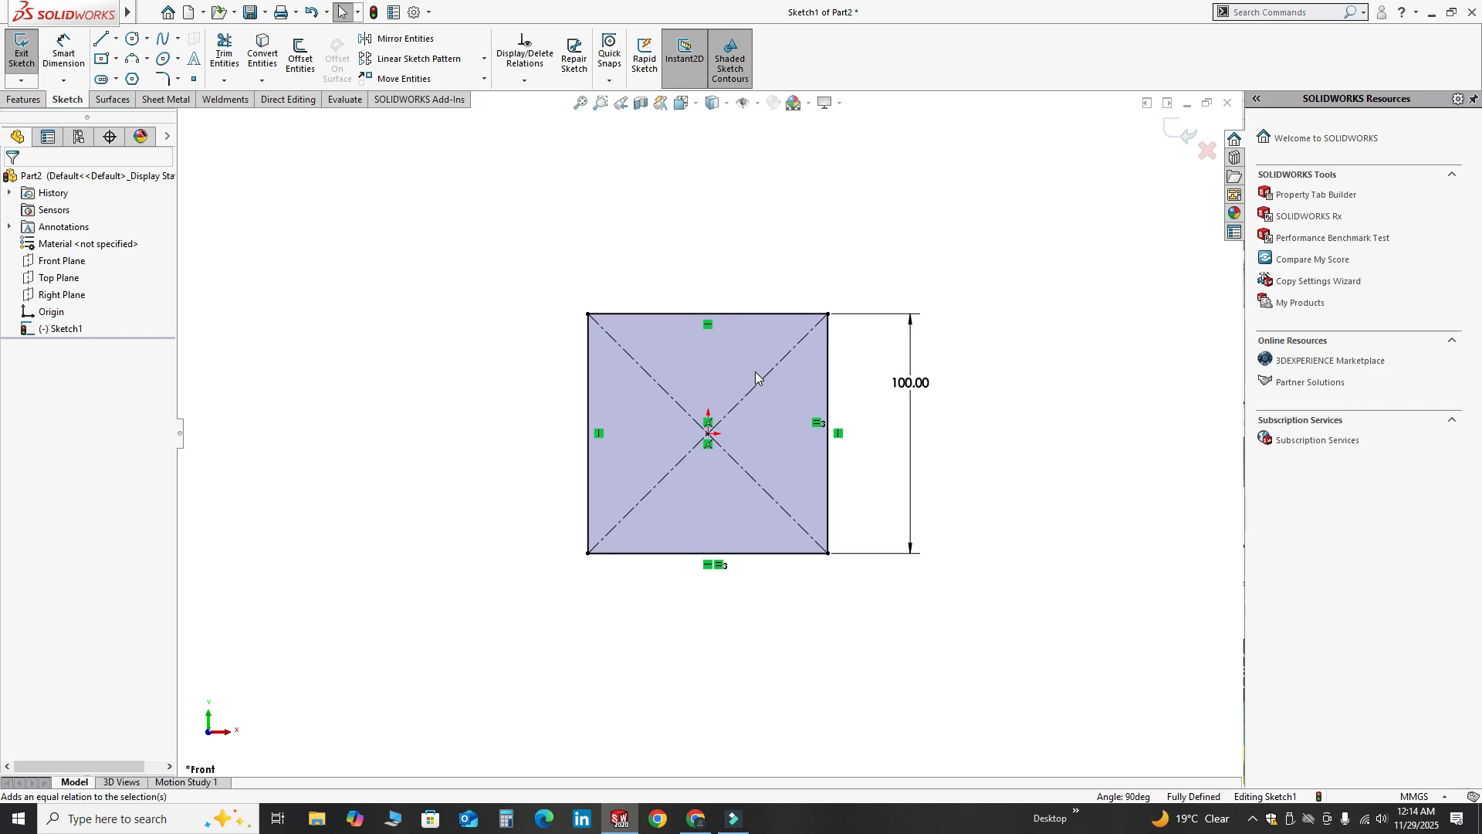
{"action": "middle_click_drag", "start_coordinate": [759, 378], "coordinate": [712, 446]}
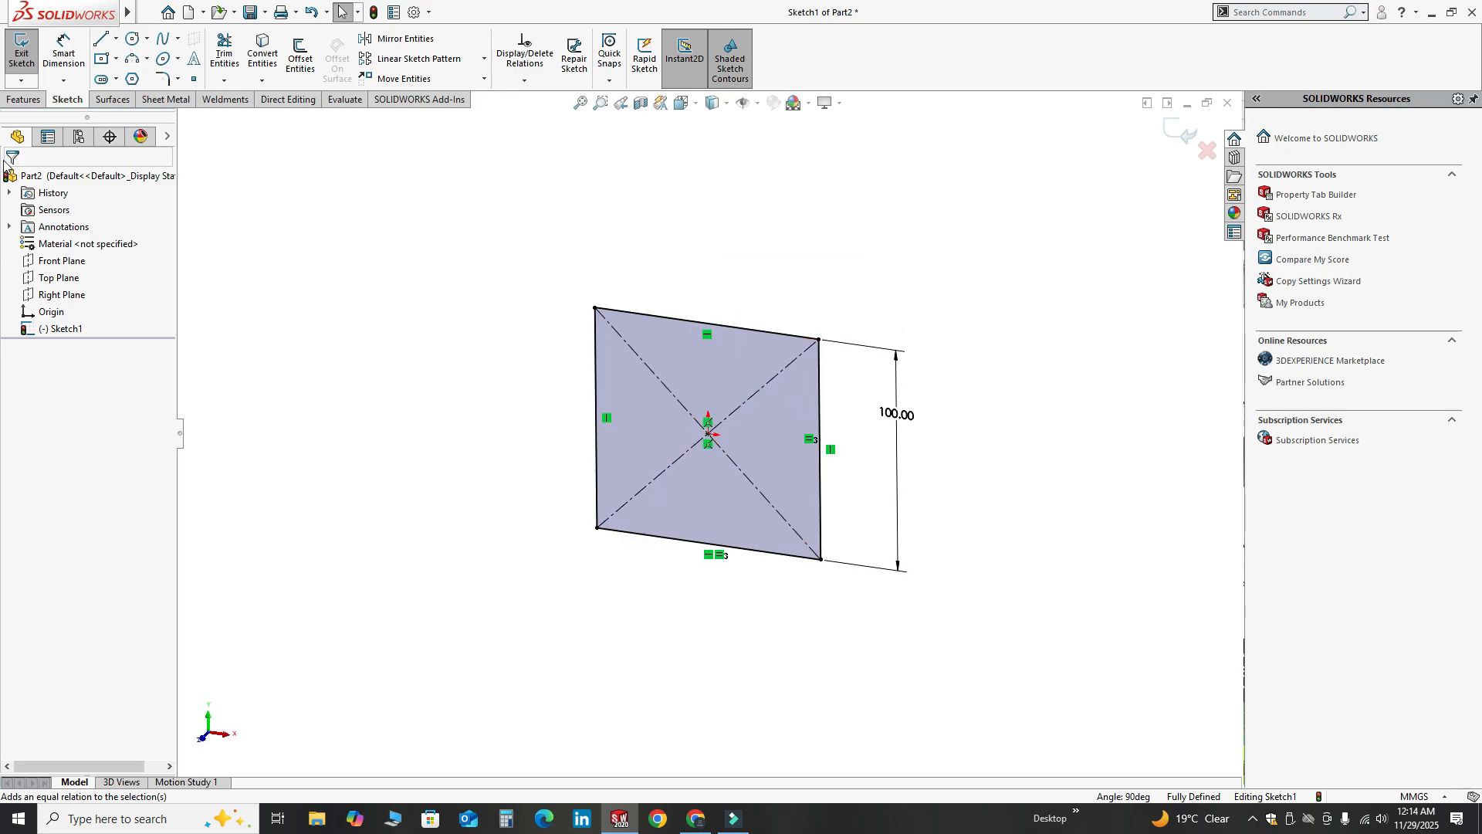
{"action": "left_click", "coordinate": [23, 101]}
{"action": "left_click", "coordinate": [28, 54]}
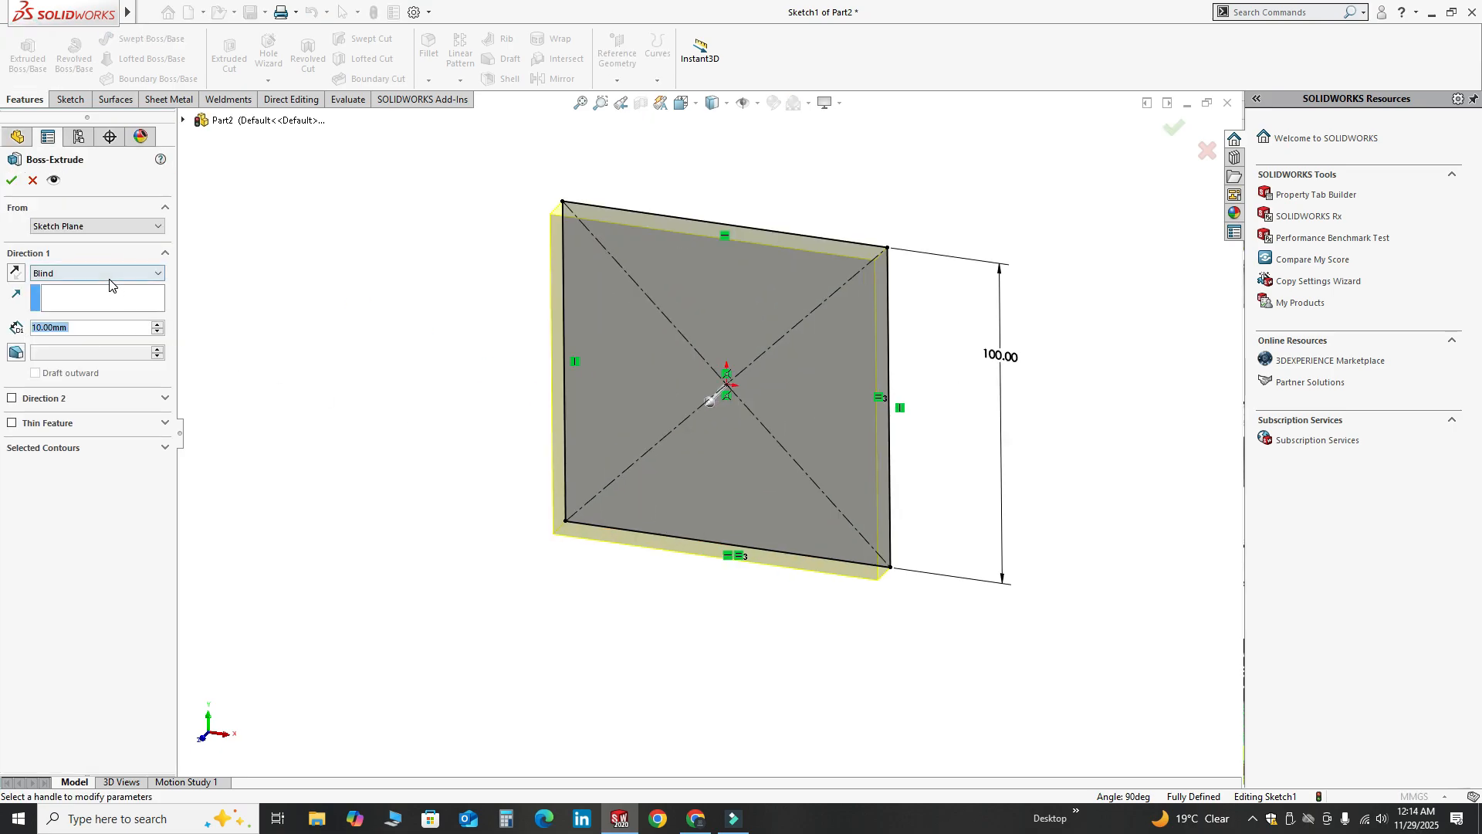
{"action": "triple_click", "coordinate": [157, 323]}
{"action": "left_click", "coordinate": [157, 324]}
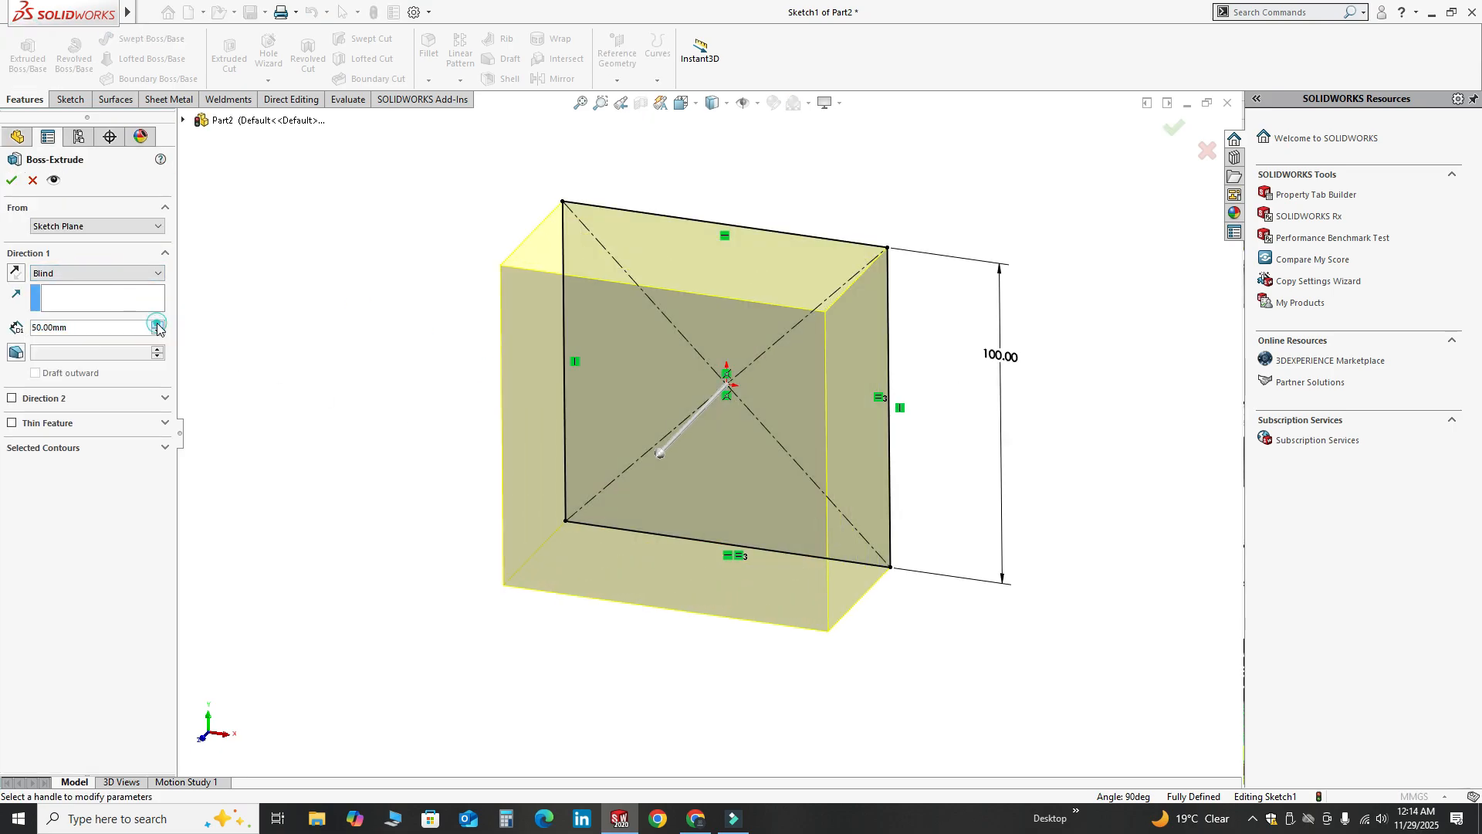
{"action": "triple_click", "coordinate": [157, 323]}
{"action": "double_click", "coordinate": [156, 323]}
{"action": "left_click", "coordinate": [88, 273]}
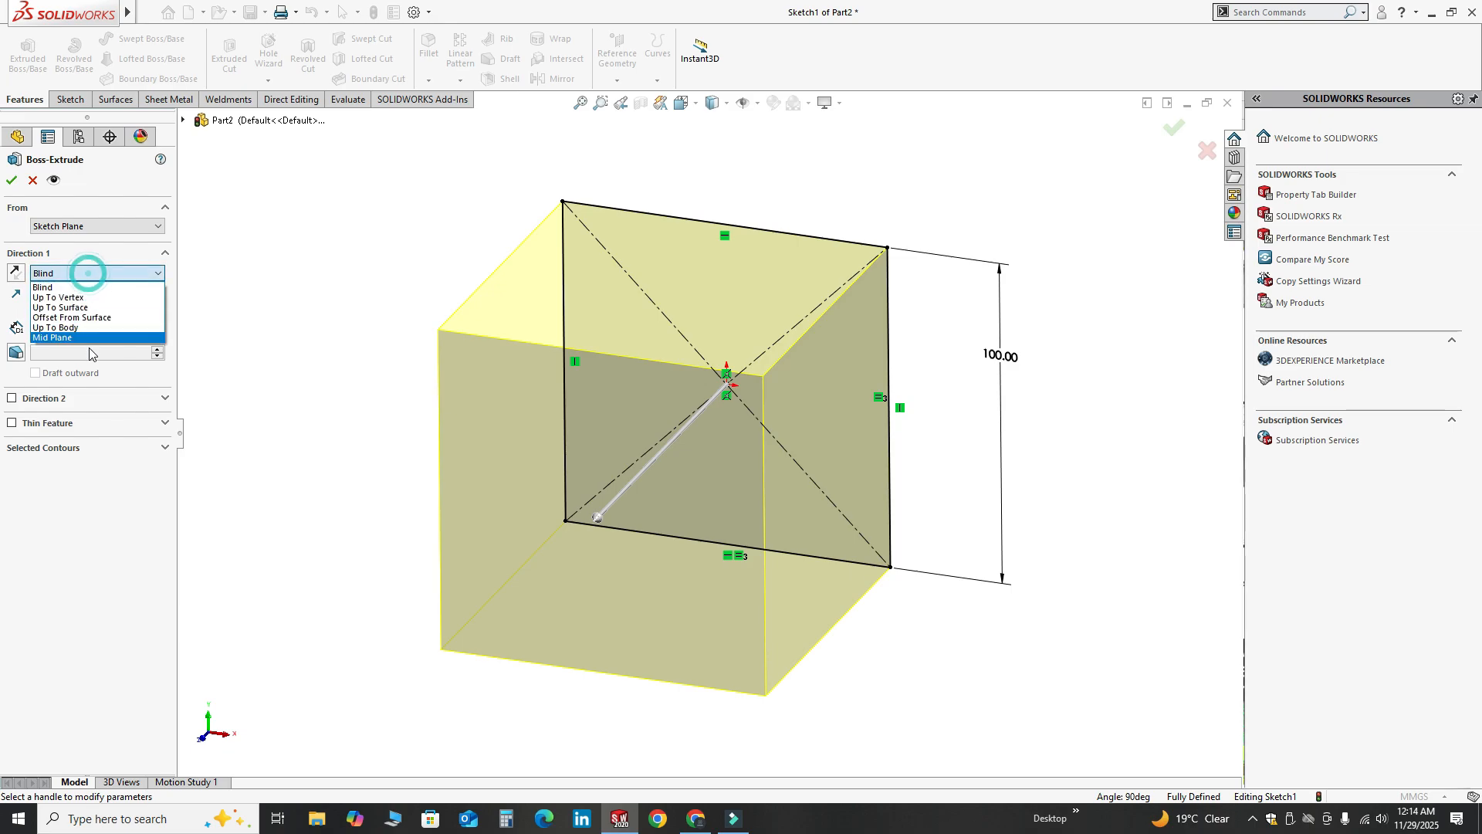
{"action": "left_click", "coordinate": [88, 339]}
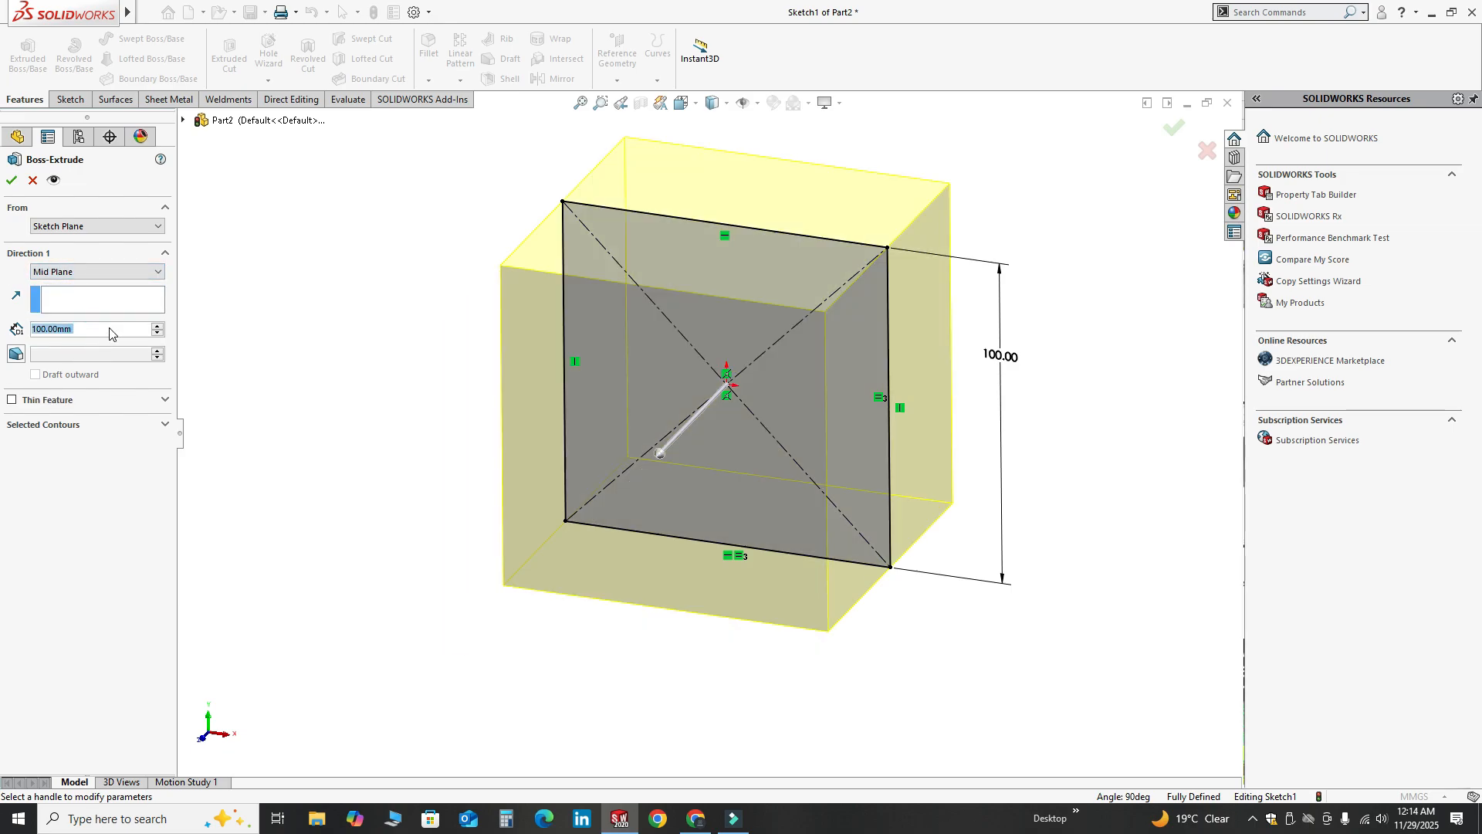
{"action": "type", "text": "150"}
{"action": "key", "text": "Return"}
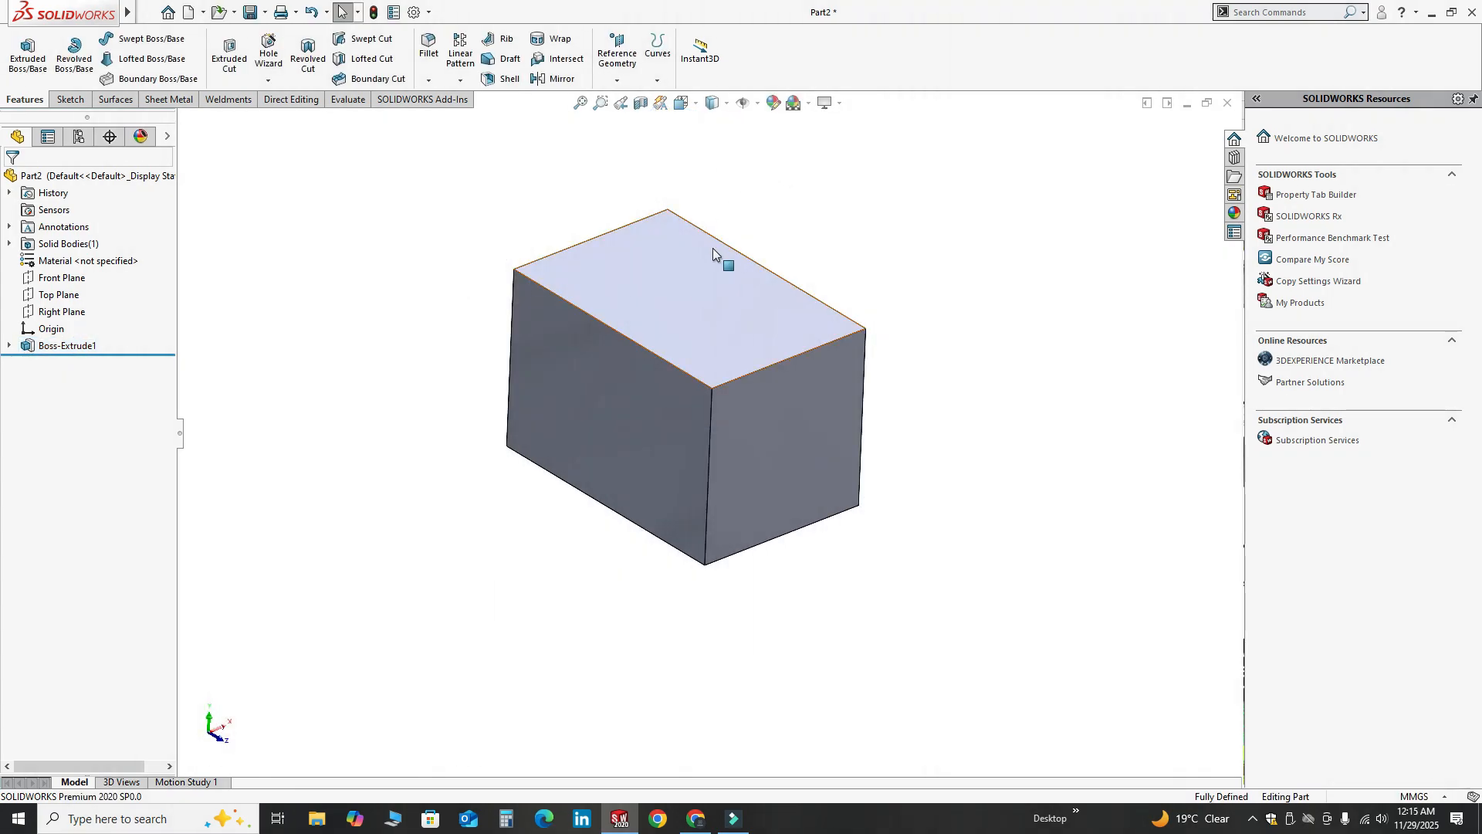
{"action": "left_click", "coordinate": [660, 279]}
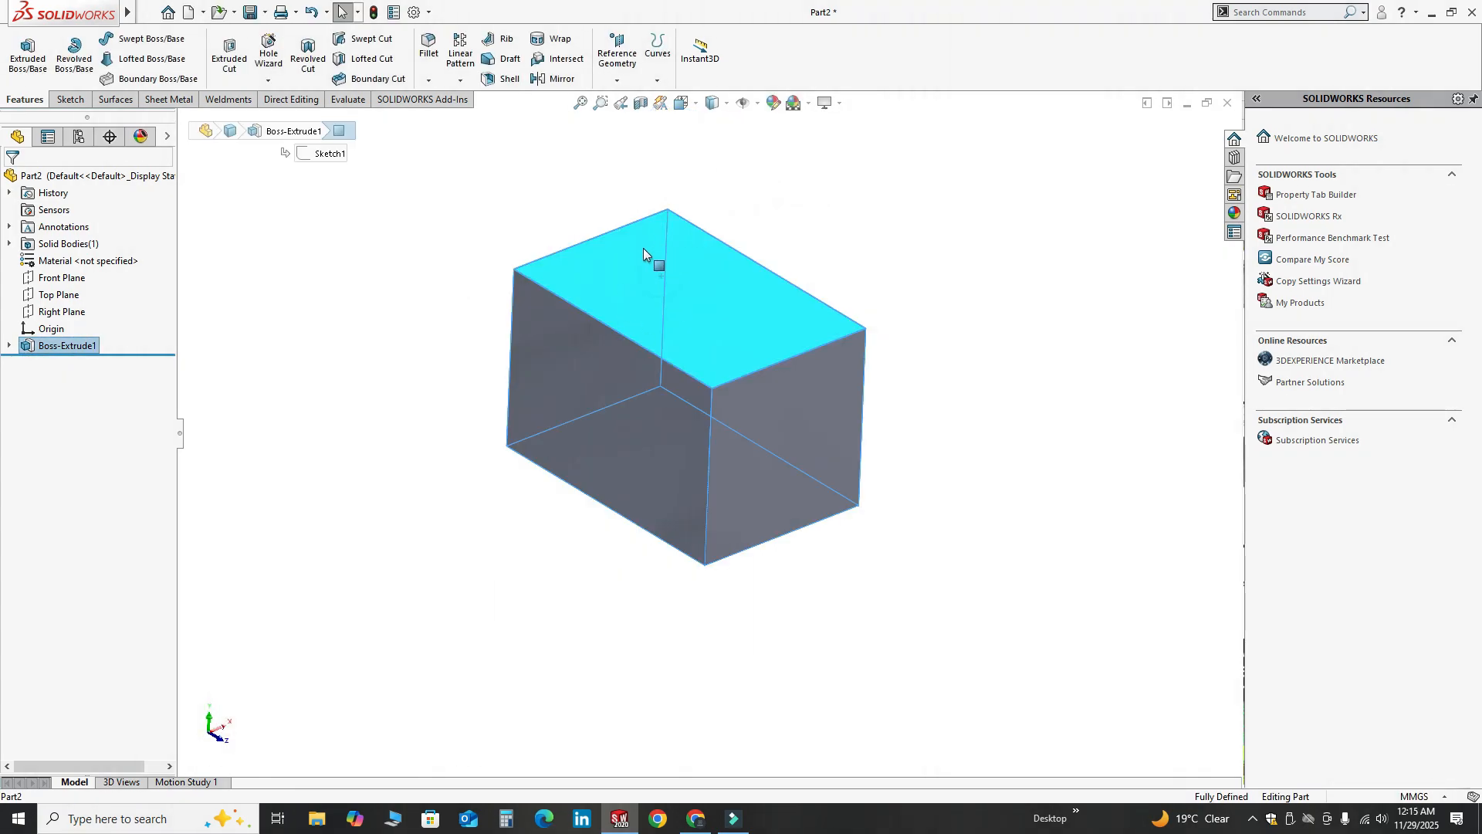
{"action": "left_click", "coordinate": [596, 369]}
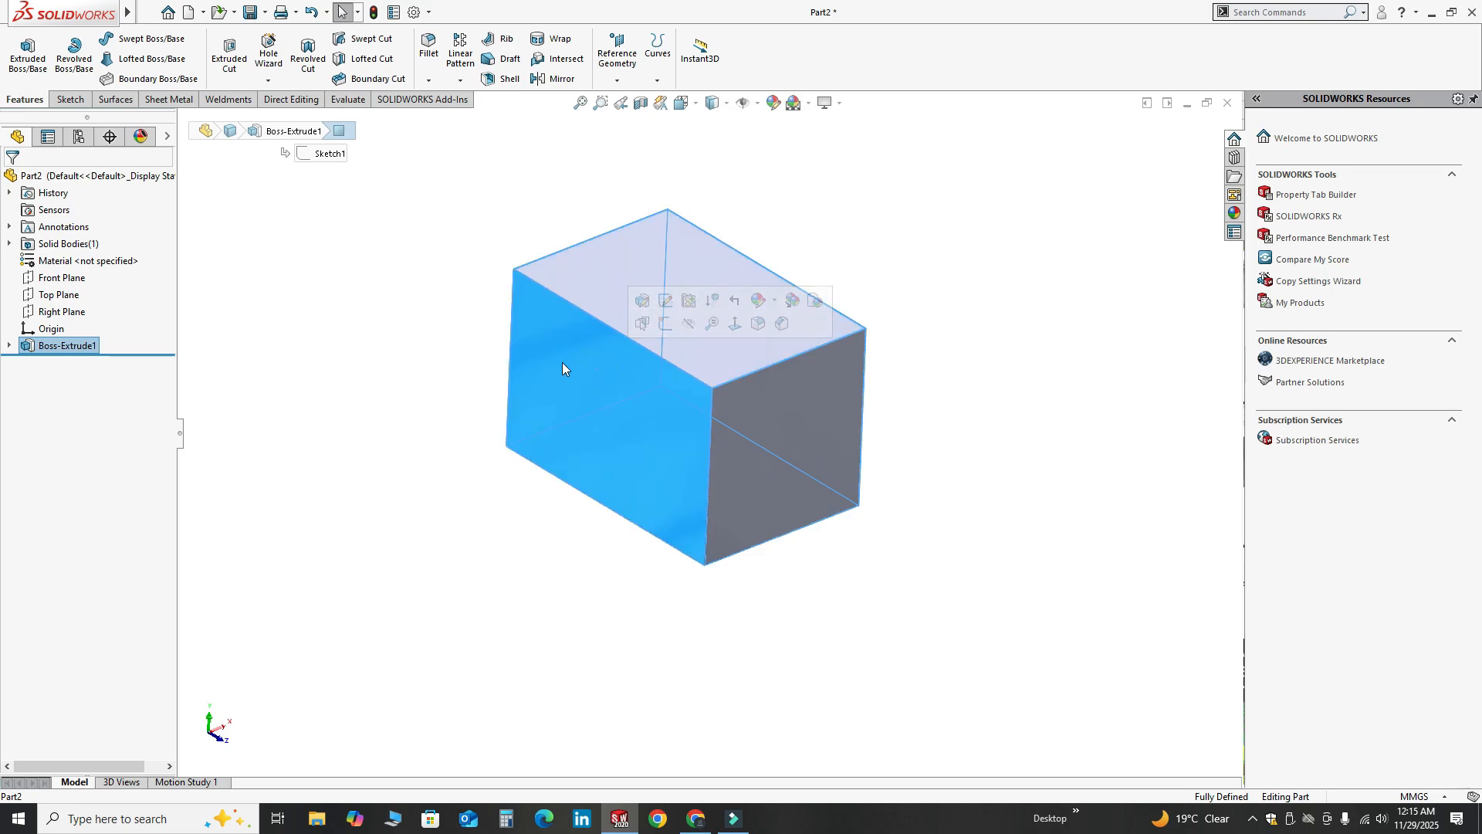
{"action": "left_click", "coordinate": [802, 410]}
{"action": "left_click", "coordinate": [828, 230]}
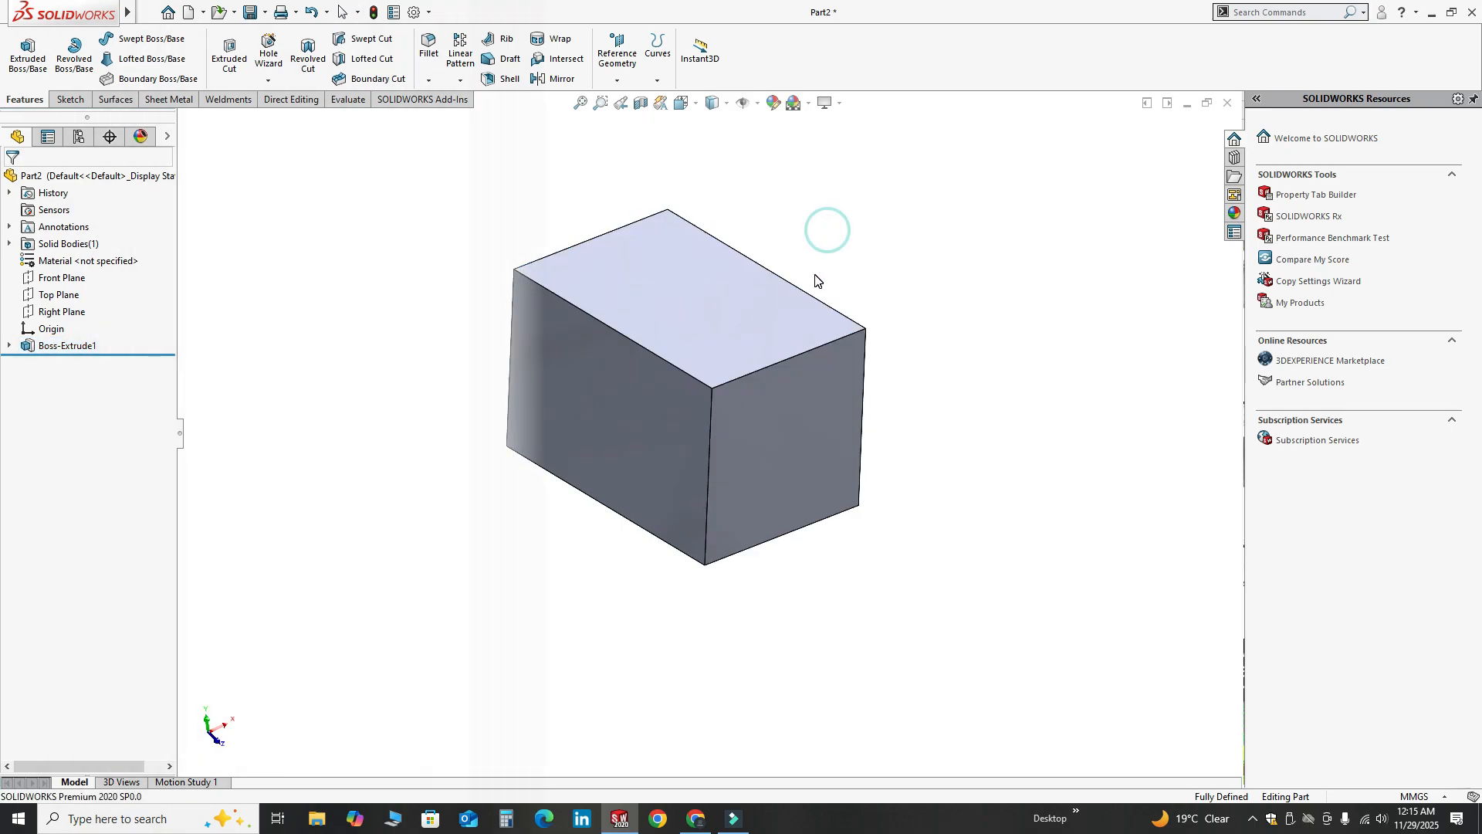
- Sketch a lengthwise centerpoint straight slot from the origin on the block's top face, about 84 mm between centers and 37 mm wide, and exit the sketch
{"action": "middle_click_drag", "start_coordinate": [816, 274], "coordinate": [750, 388]}
{"action": "scroll", "coordinate": [753, 386], "scroll_direction": "down", "scroll_amount": 2}
{"action": "scroll", "coordinate": [762, 300], "scroll_direction": "up", "scroll_amount": 1}
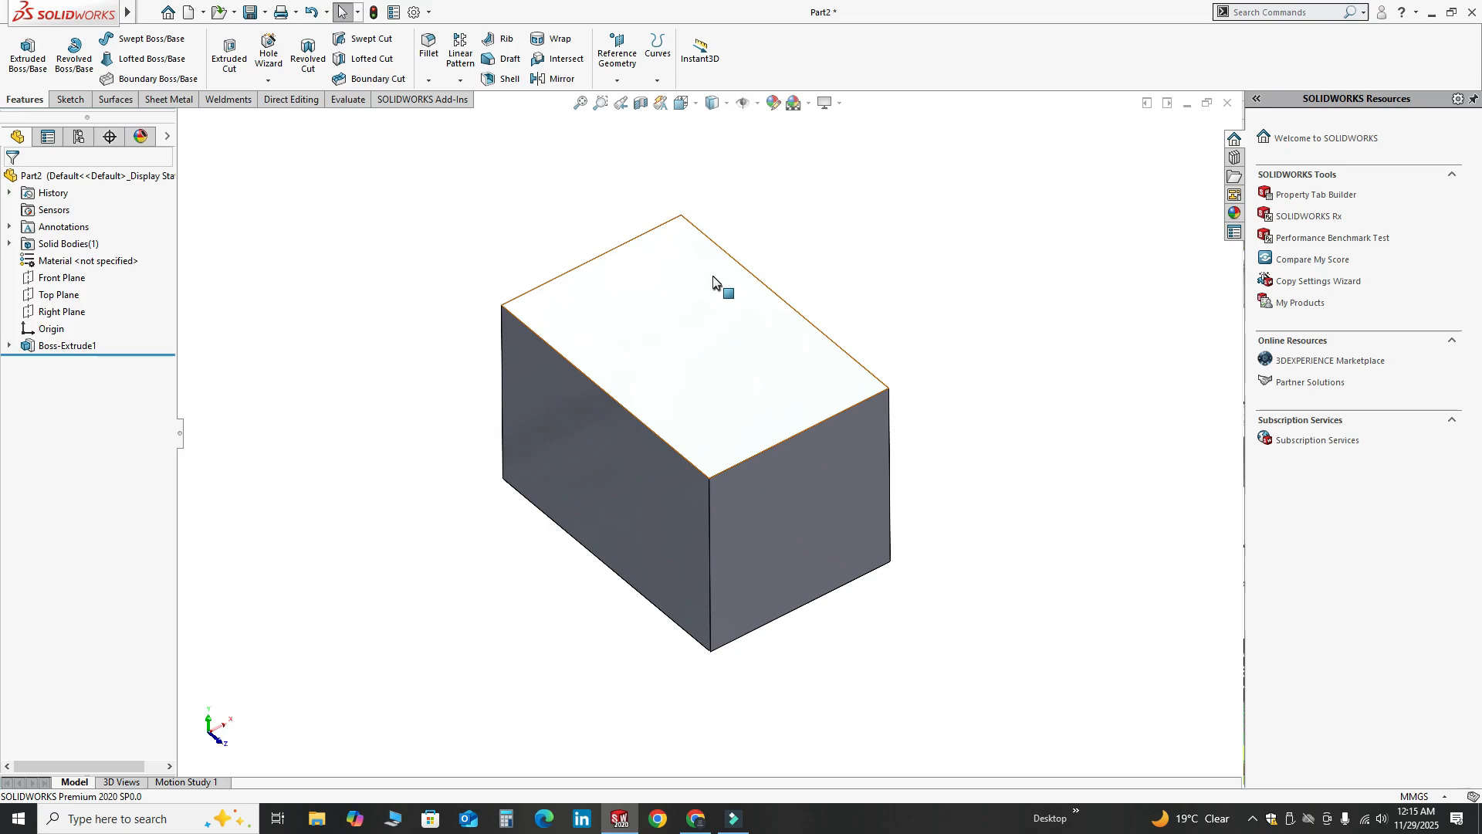
{"action": "left_click", "coordinate": [714, 347]}
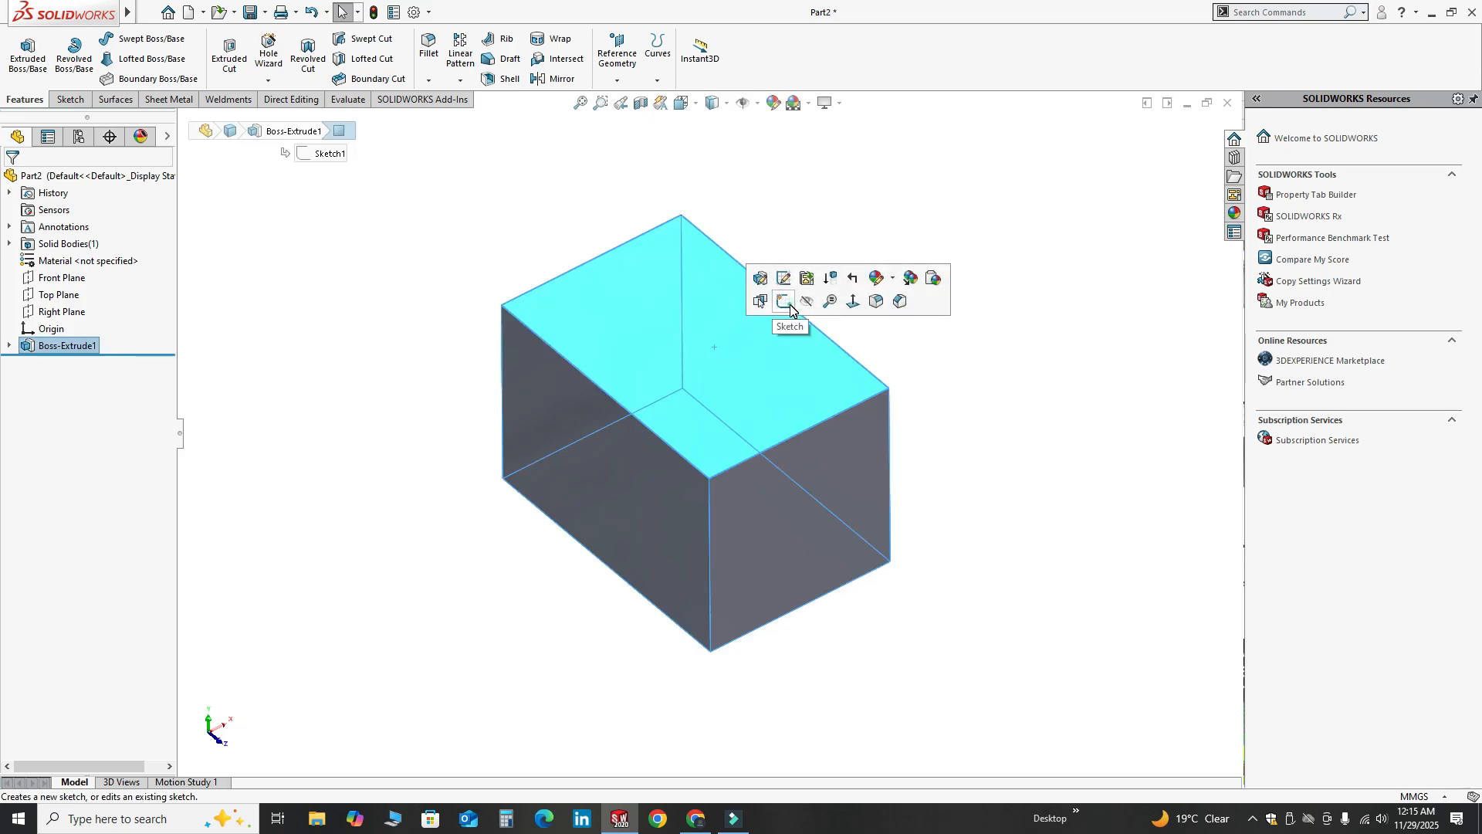
{"action": "left_click", "coordinate": [783, 301]}
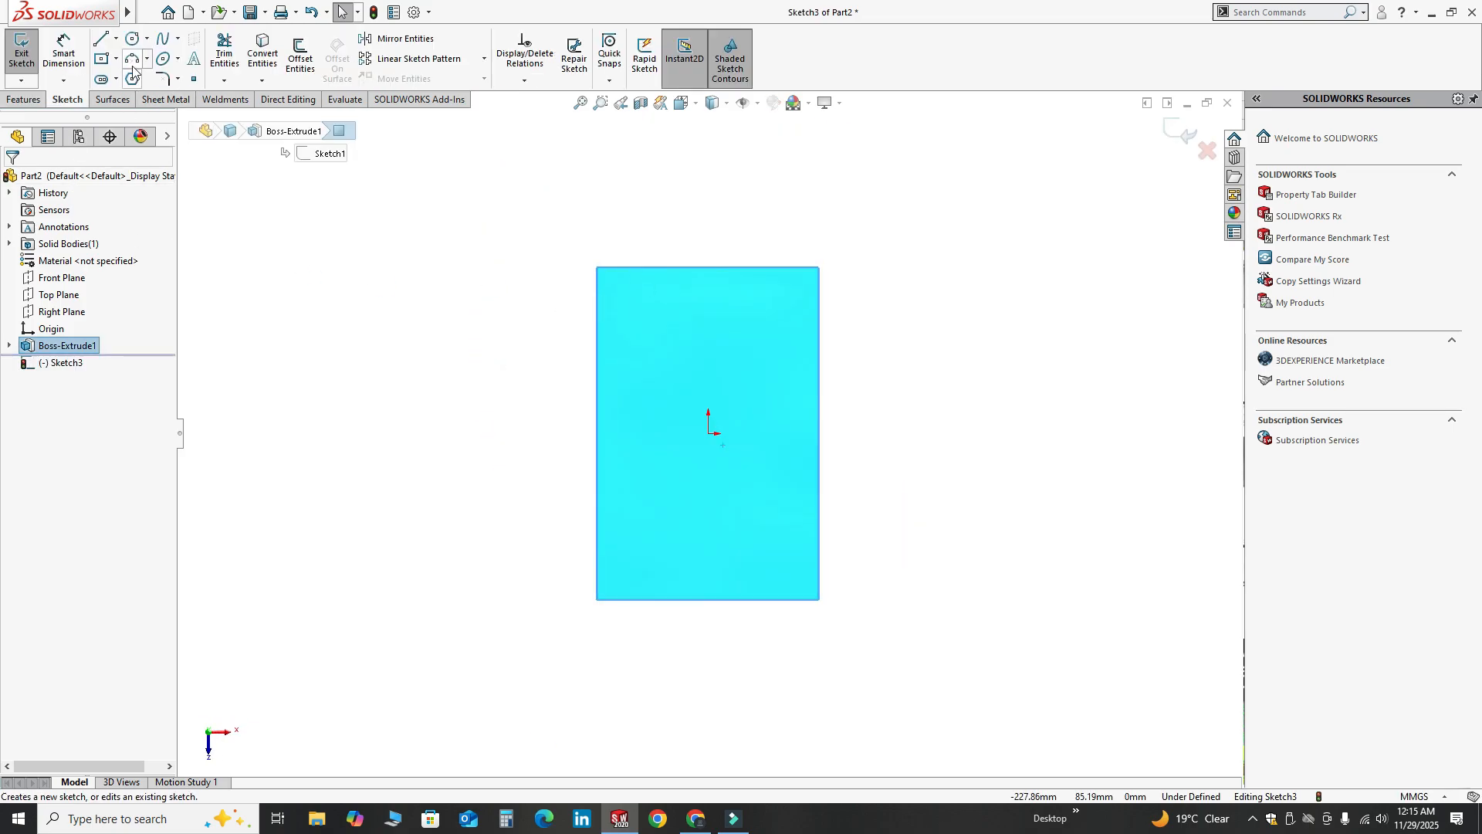
{"action": "left_click", "coordinate": [118, 81]}
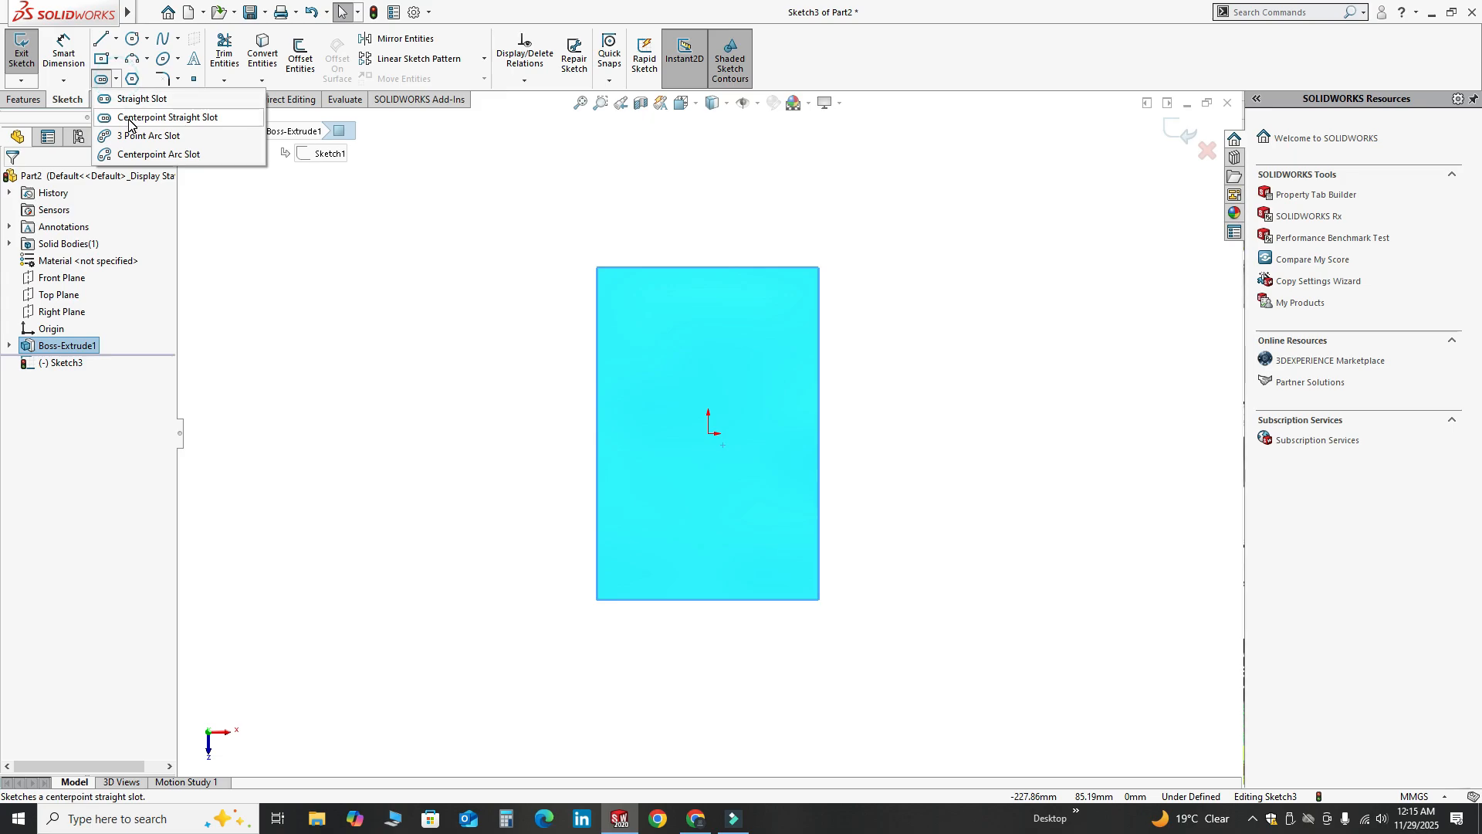
{"action": "left_click", "coordinate": [173, 115]}
{"action": "left_click", "coordinate": [708, 433]}
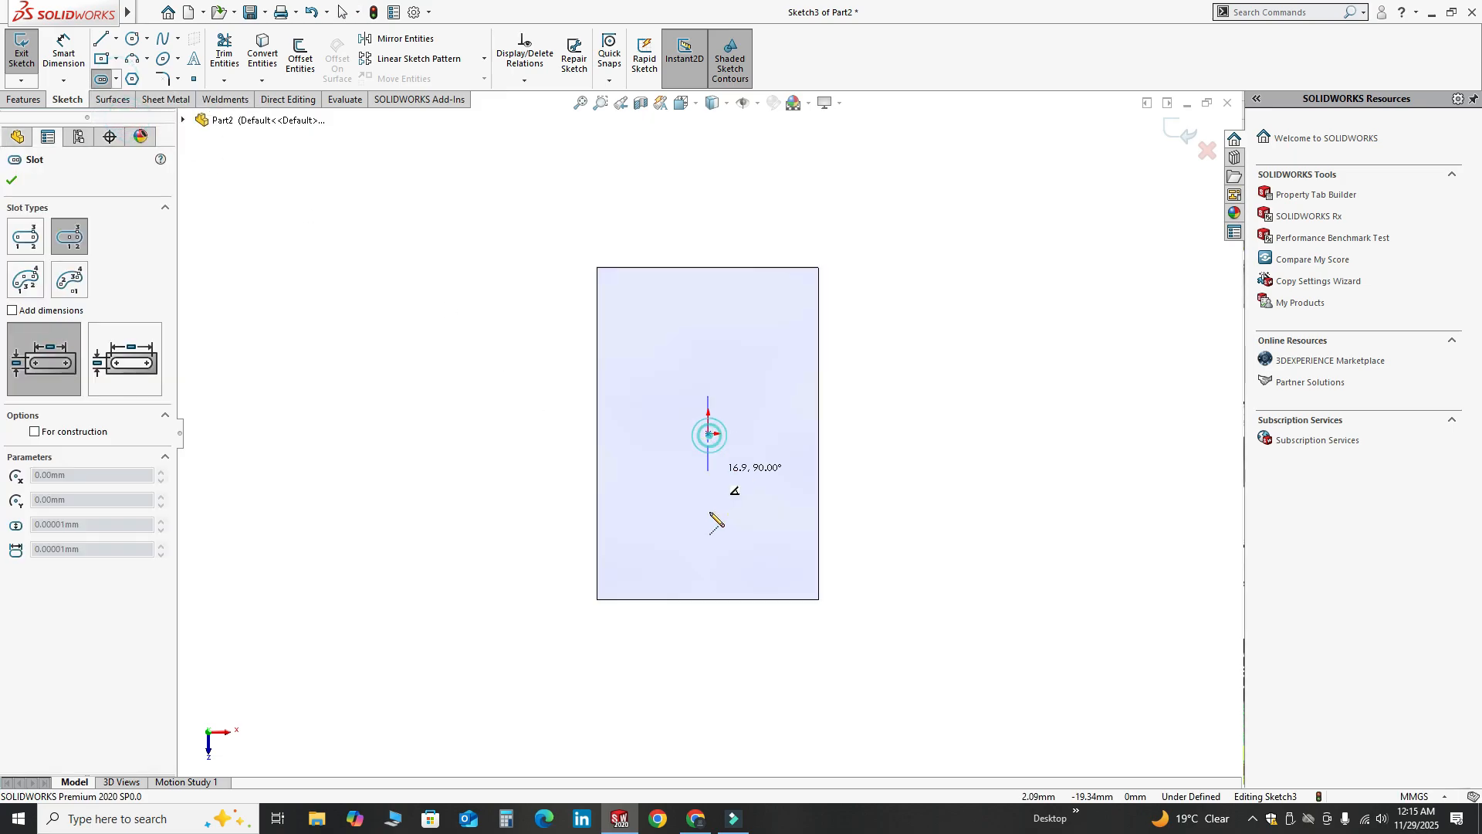
{"action": "left_click", "coordinate": [708, 555]}
{"action": "left_click", "coordinate": [729, 561]}
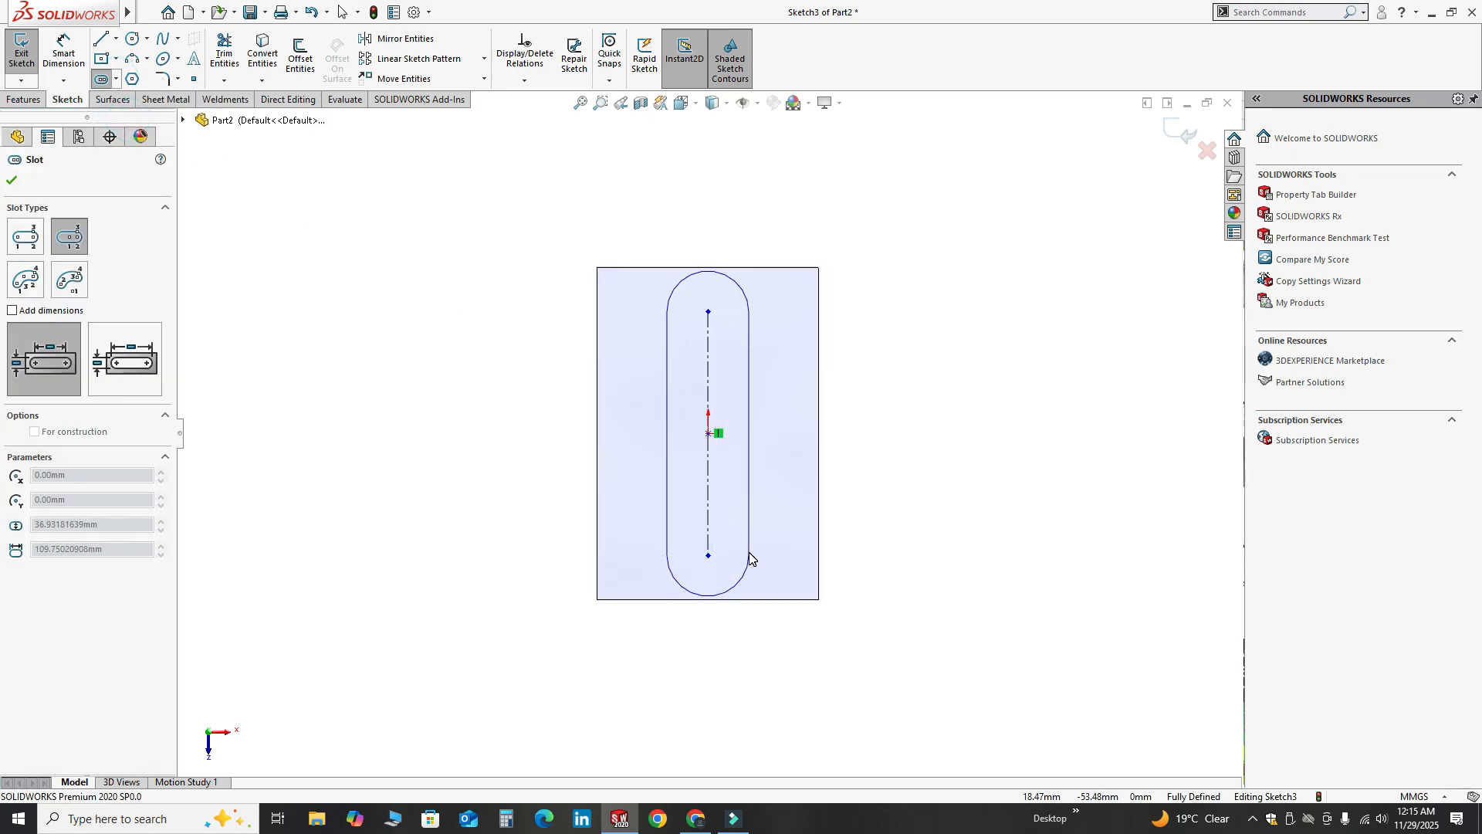
{"action": "left_click", "coordinate": [749, 555]}
{"action": "key", "text": "Escape"}
{"action": "left_click_drag", "start_coordinate": [691, 299], "coordinate": [699, 344]}
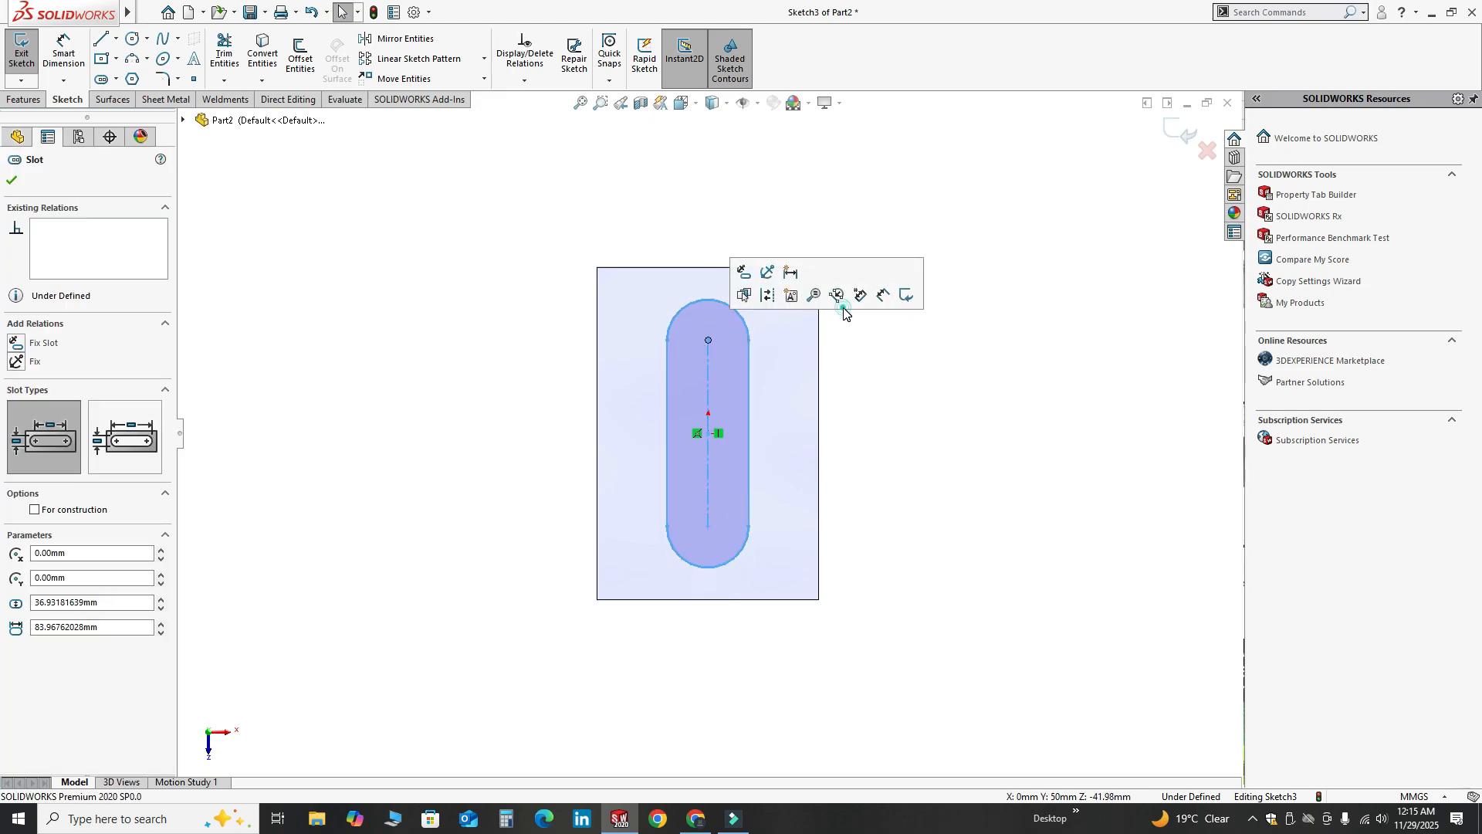
{"action": "left_click", "coordinate": [1187, 131]}
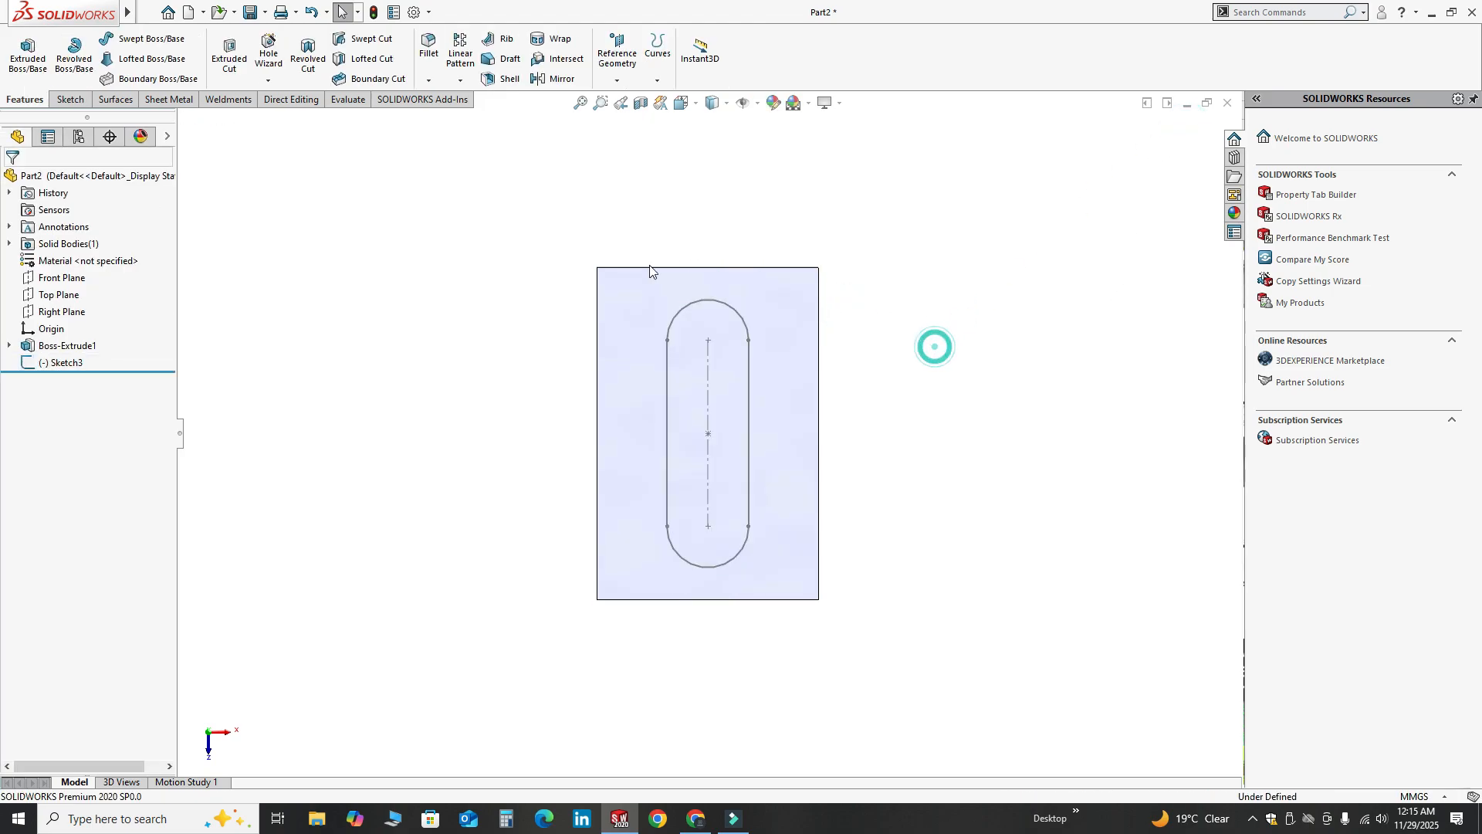
- Sketch a hexagon from the origin on the block's 150 mm long side face, about 43 mm from center to vertex, and exit the sketch
{"action": "middle_click_drag", "start_coordinate": [807, 211], "coordinate": [852, 269]}
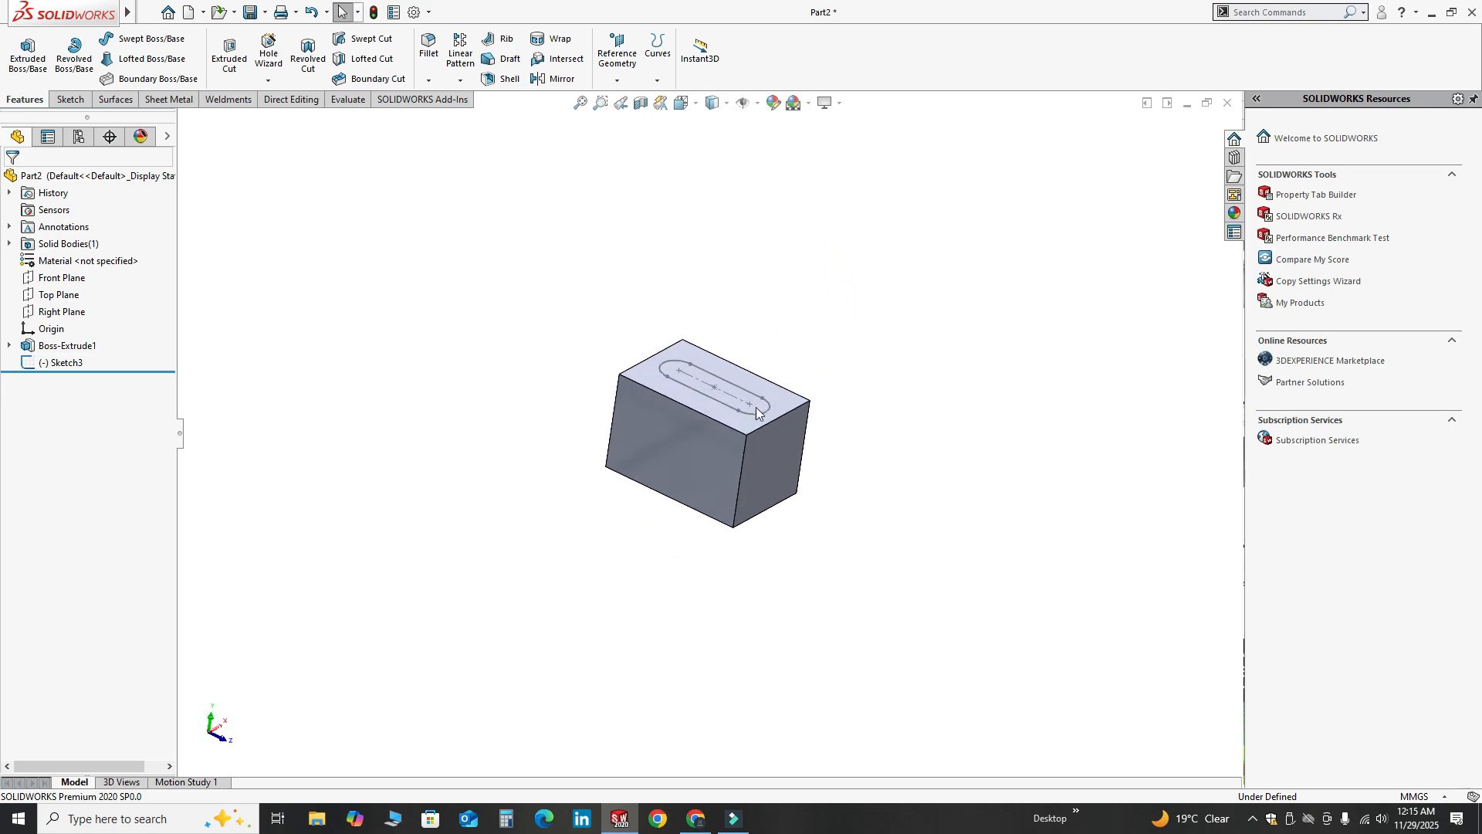
{"action": "scroll", "coordinate": [721, 429], "scroll_direction": "down", "scroll_amount": 5}
{"action": "scroll", "coordinate": [660, 437], "scroll_direction": "up", "scroll_amount": 1}
{"action": "left_click", "coordinate": [658, 430]}
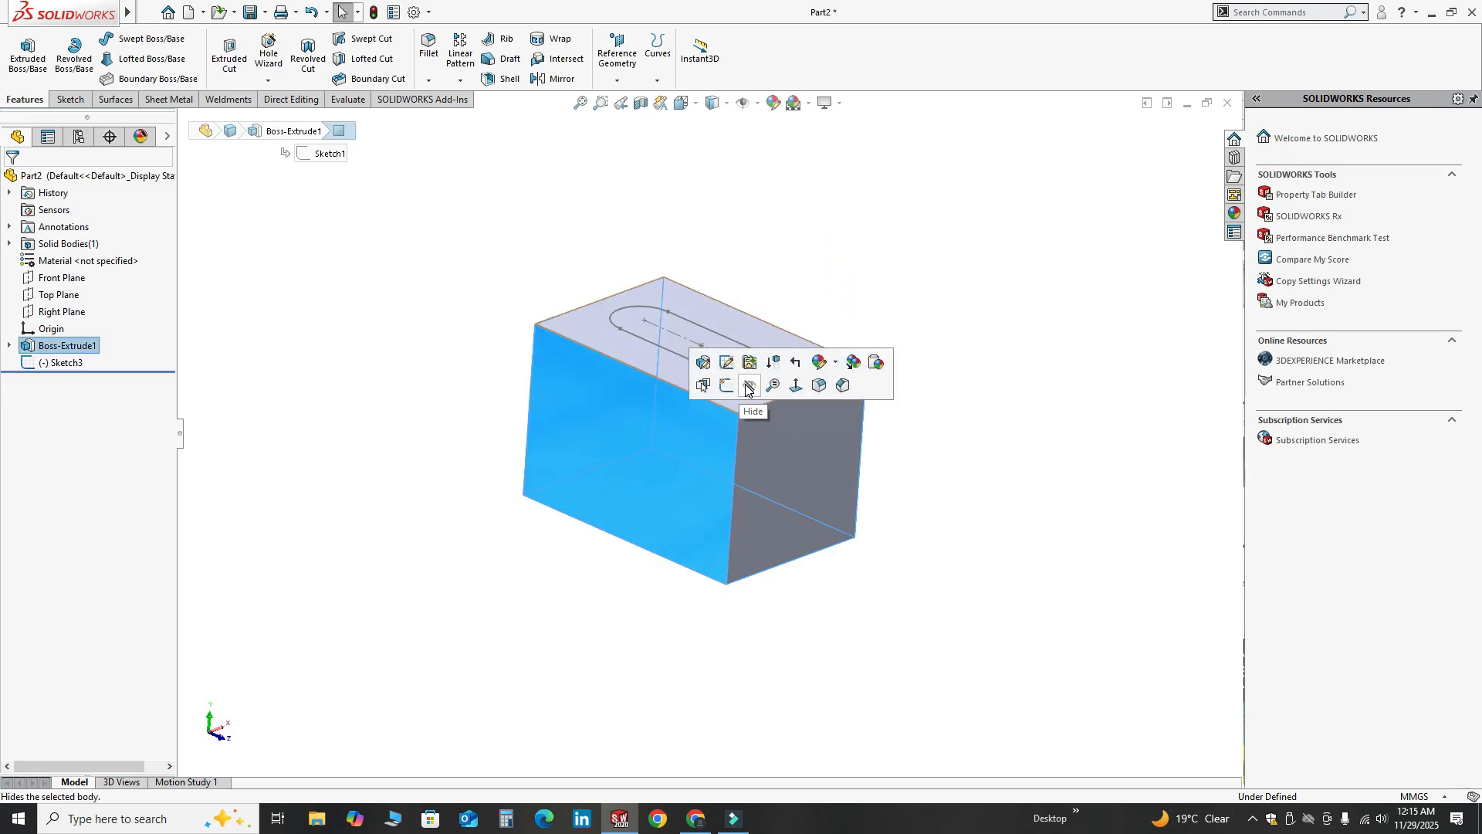
{"action": "left_click", "coordinate": [703, 384]}
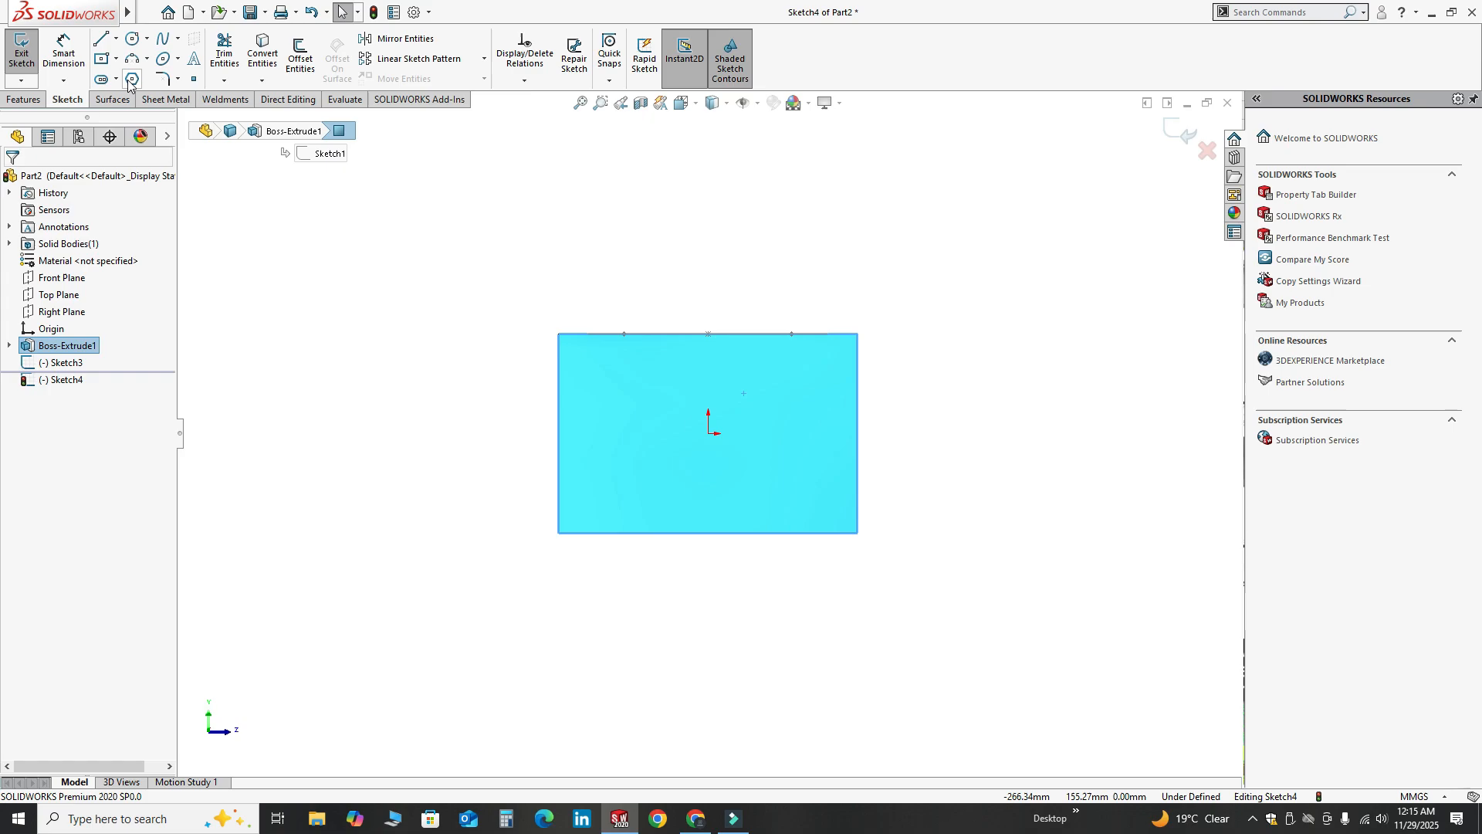
{"action": "left_click", "coordinate": [131, 80]}
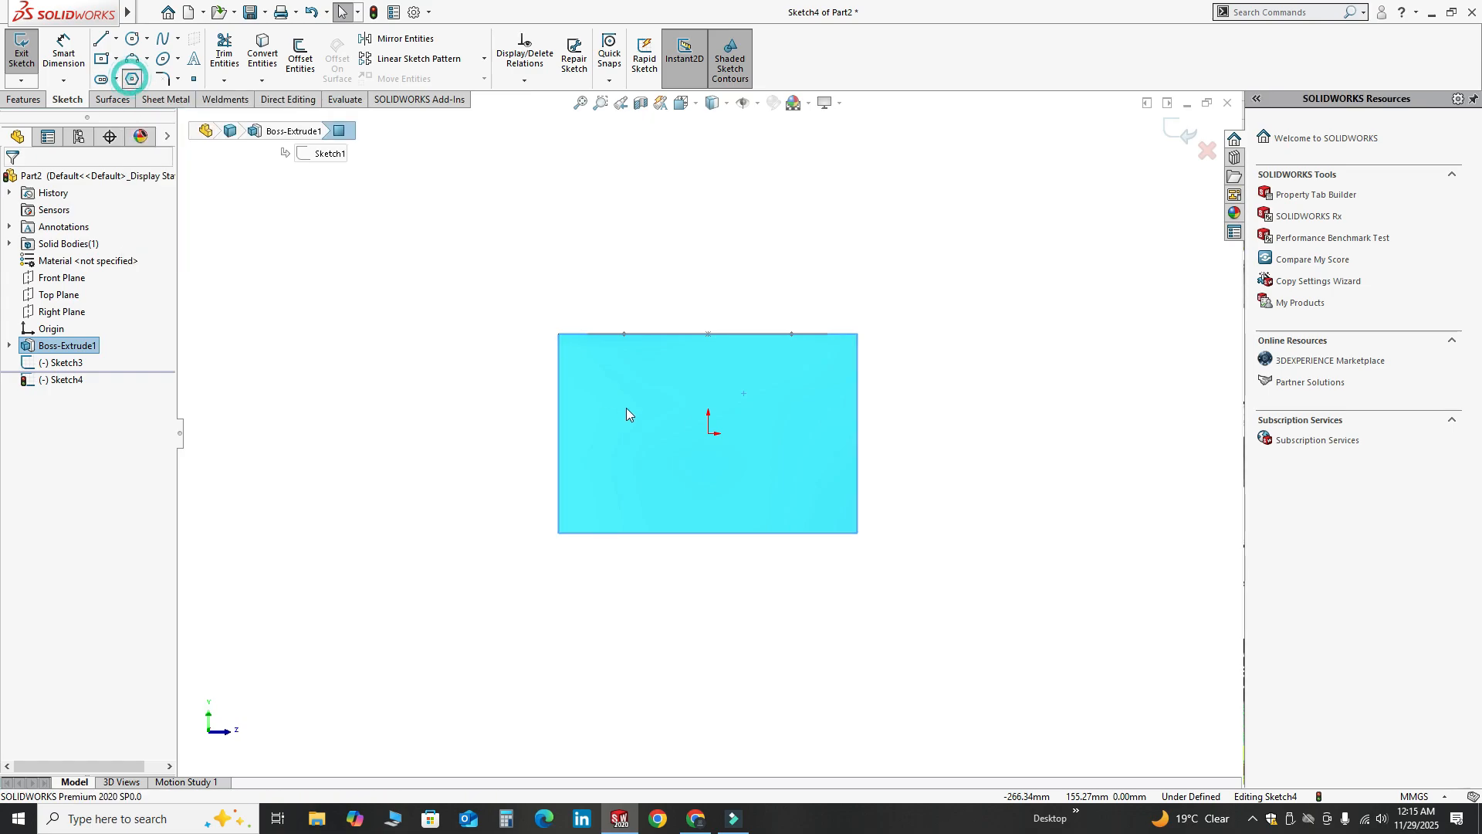
{"action": "left_click", "coordinate": [709, 433]}
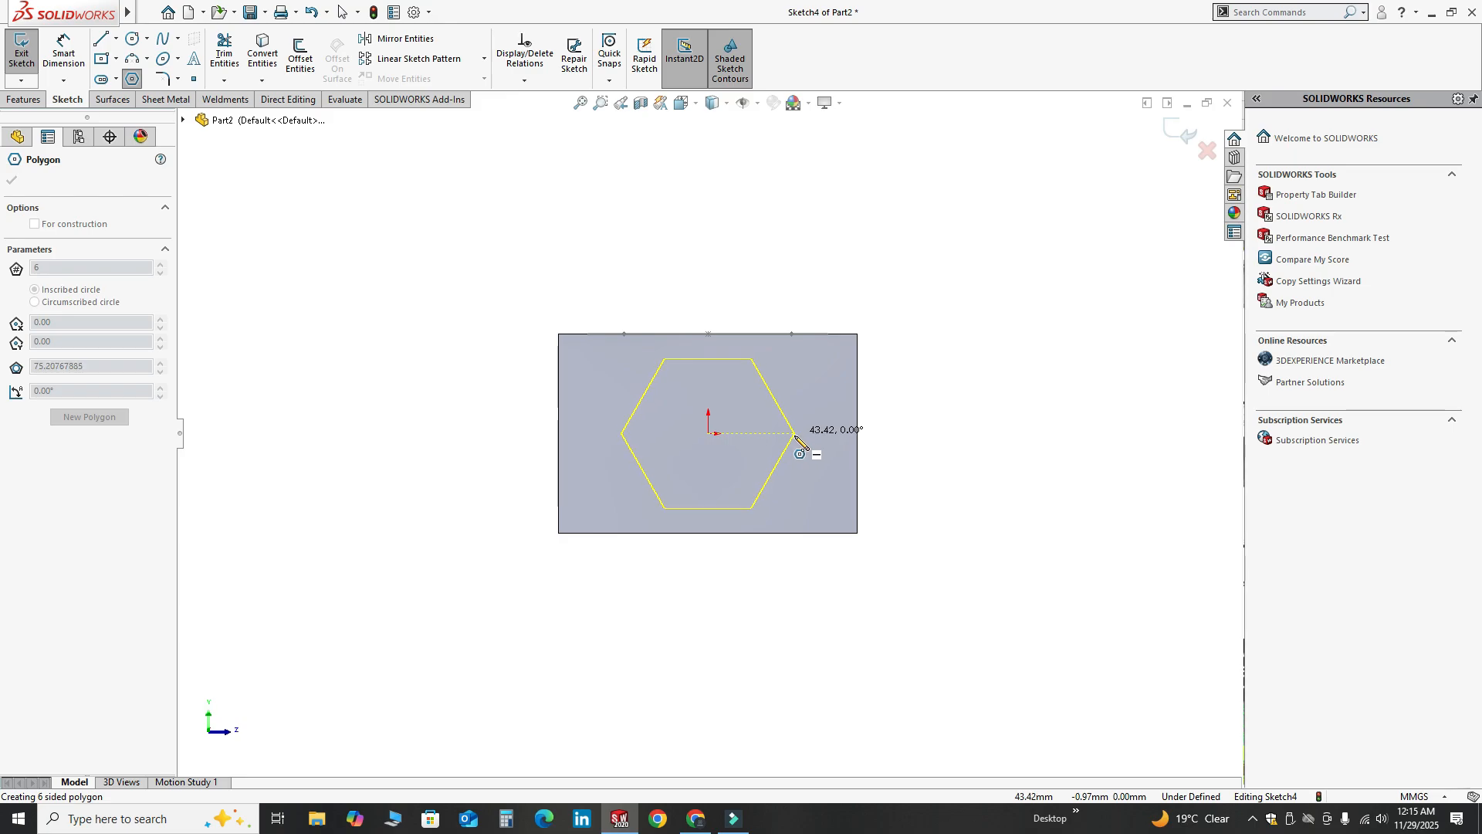
{"action": "left_click", "coordinate": [795, 434]}
{"action": "key", "text": "Escape"}
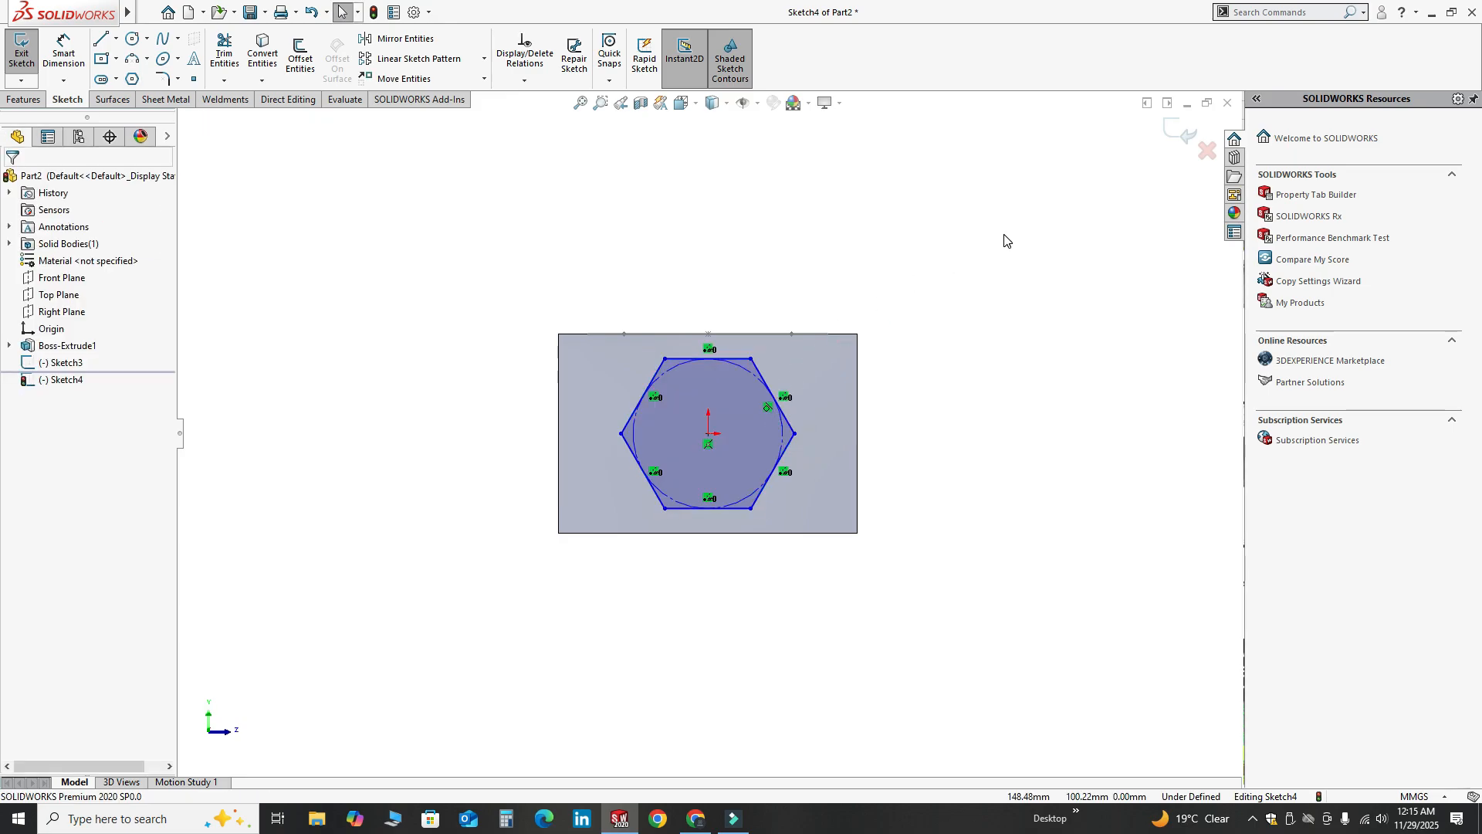
{"action": "left_click", "coordinate": [1181, 132]}
- Sketch a circle of about 33 mm radius centered on the origin on the block's square end face and exit the sketch
{"action": "mouse_move", "coordinate": [920, 294]}
{"action": "middle_mouse_down"}
{"action": "mouse_move", "coordinate": [758, 395]}
{"action": "mouse_move", "coordinate": [794, 490]}
{"action": "middle_mouse_up"}
{"action": "scroll", "coordinate": [707, 456], "scroll_direction": "down", "scroll_amount": 3}
{"action": "left_click", "coordinate": [820, 443]}
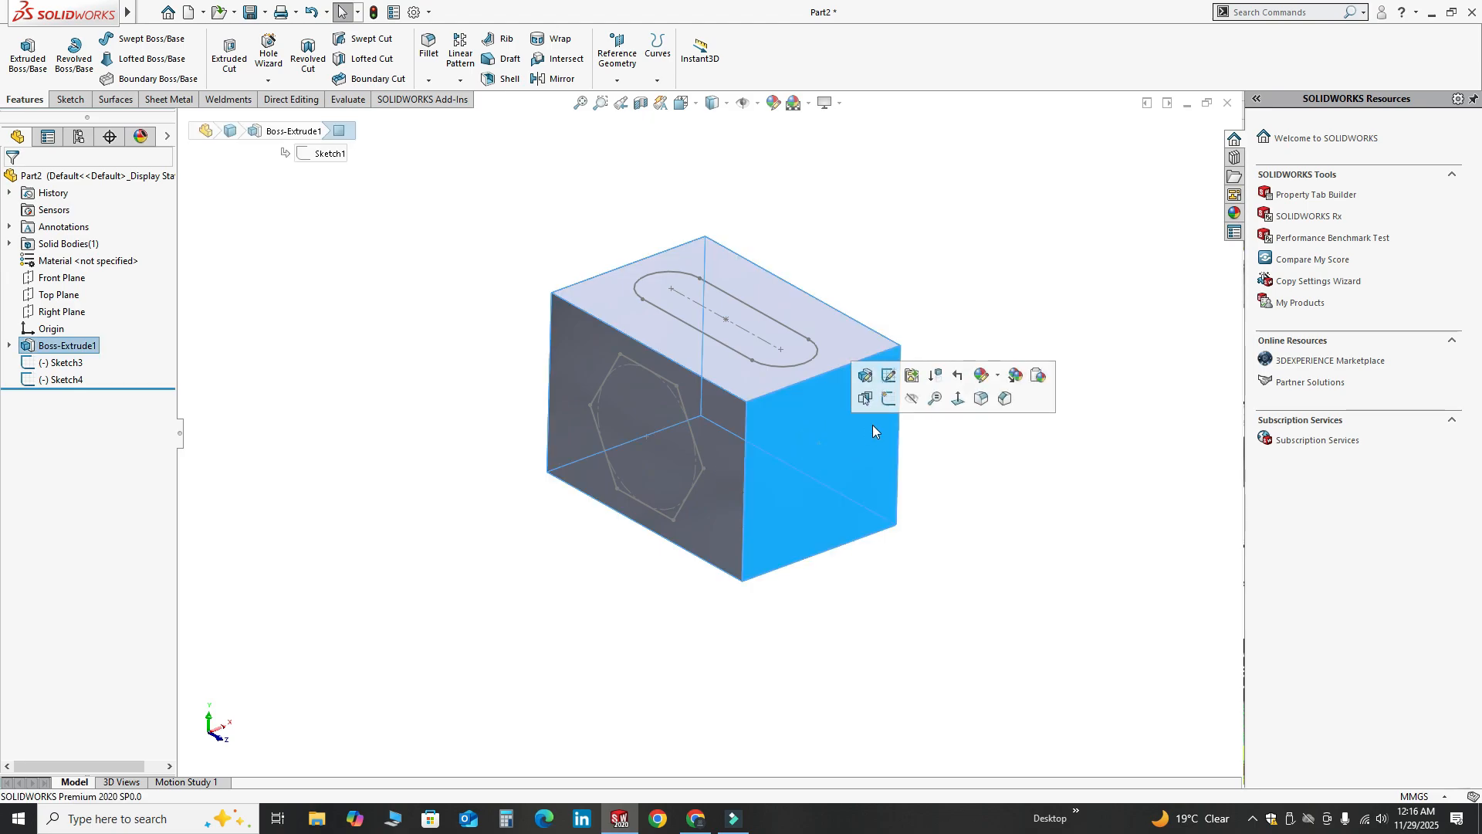
{"action": "left_click", "coordinate": [876, 392]}
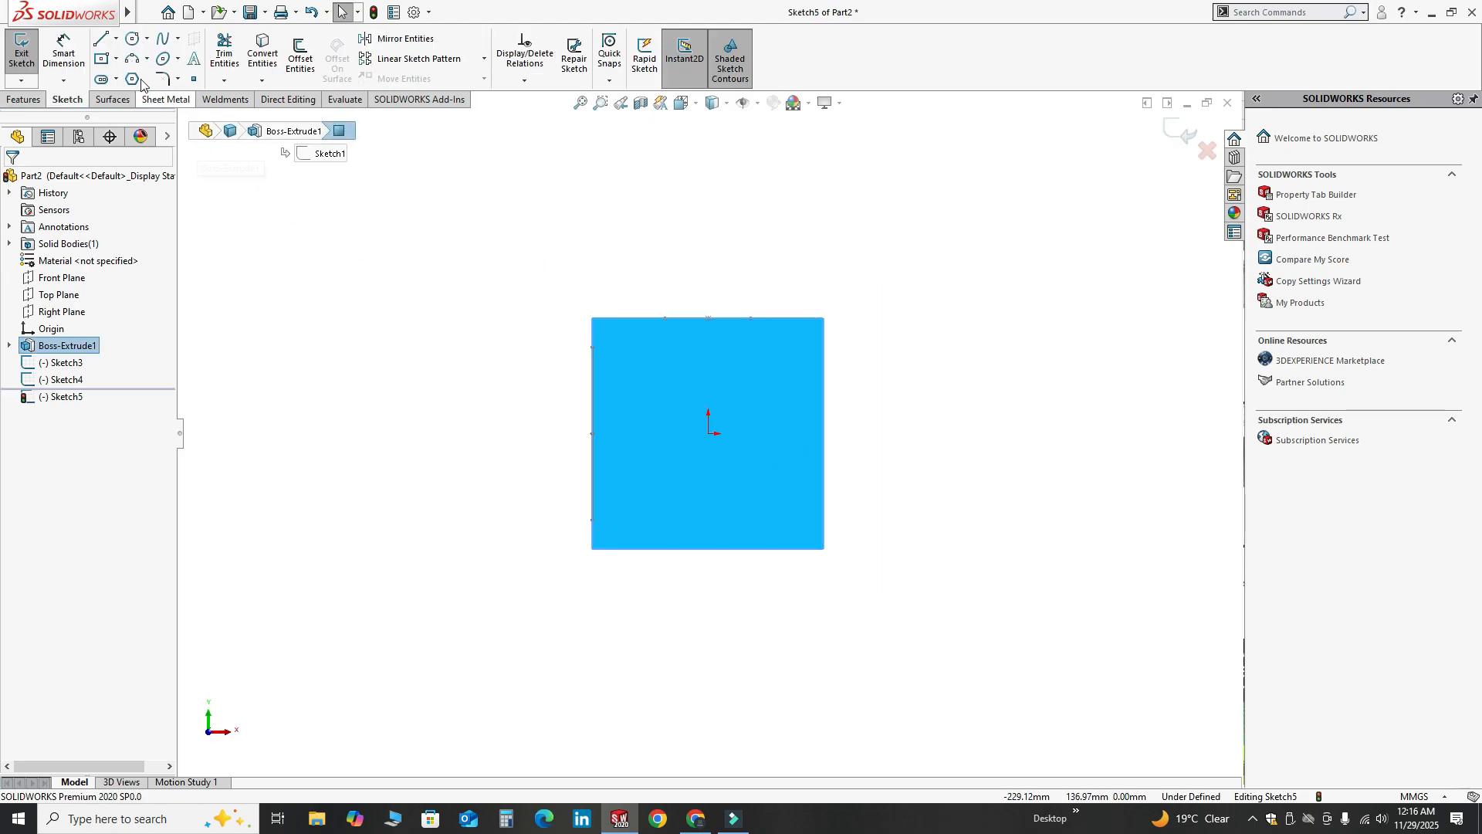
{"action": "left_click", "coordinate": [133, 43]}
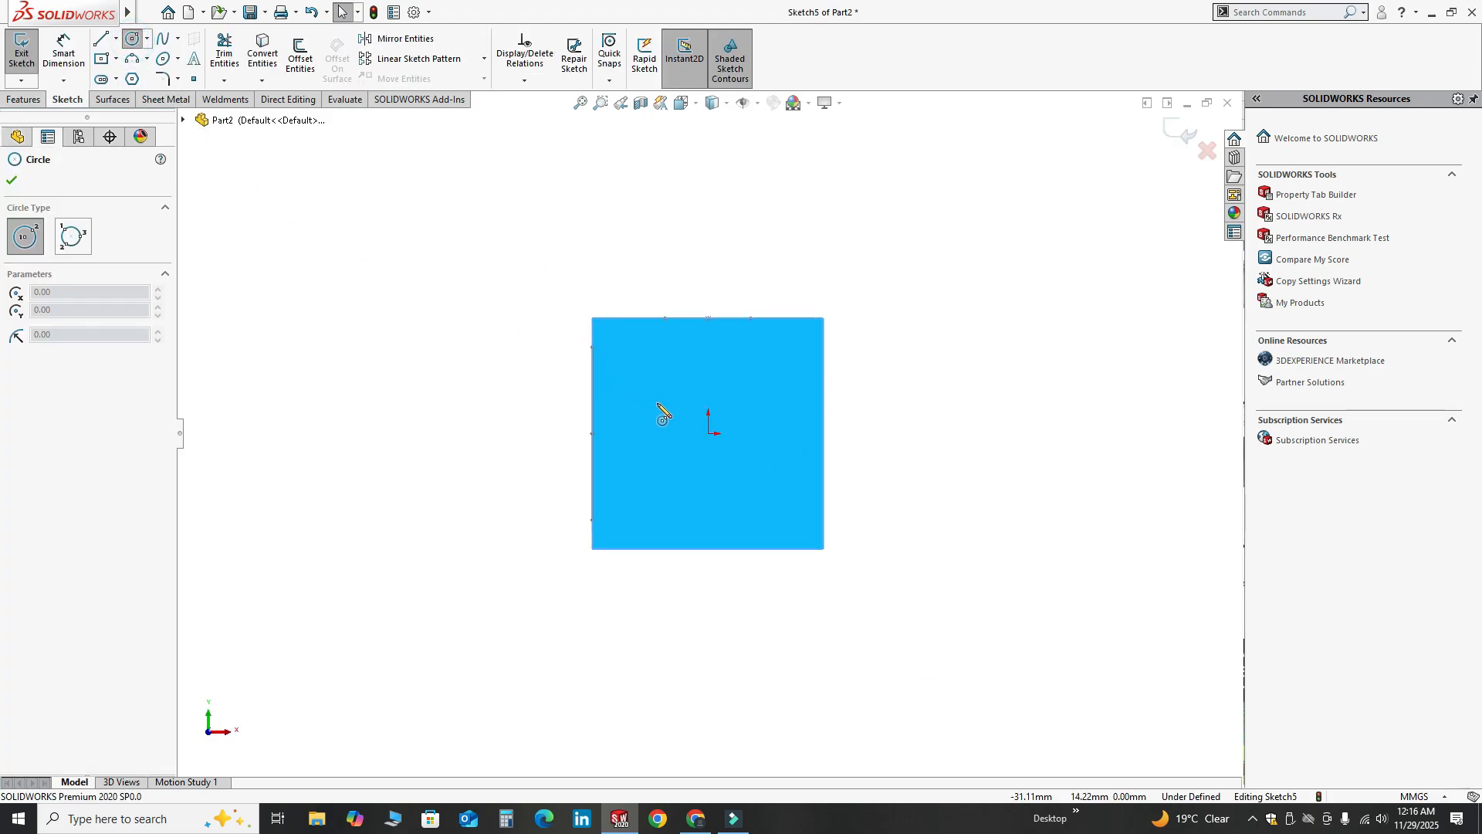
{"action": "left_click", "coordinate": [708, 433]}
{"action": "left_click", "coordinate": [671, 501]}
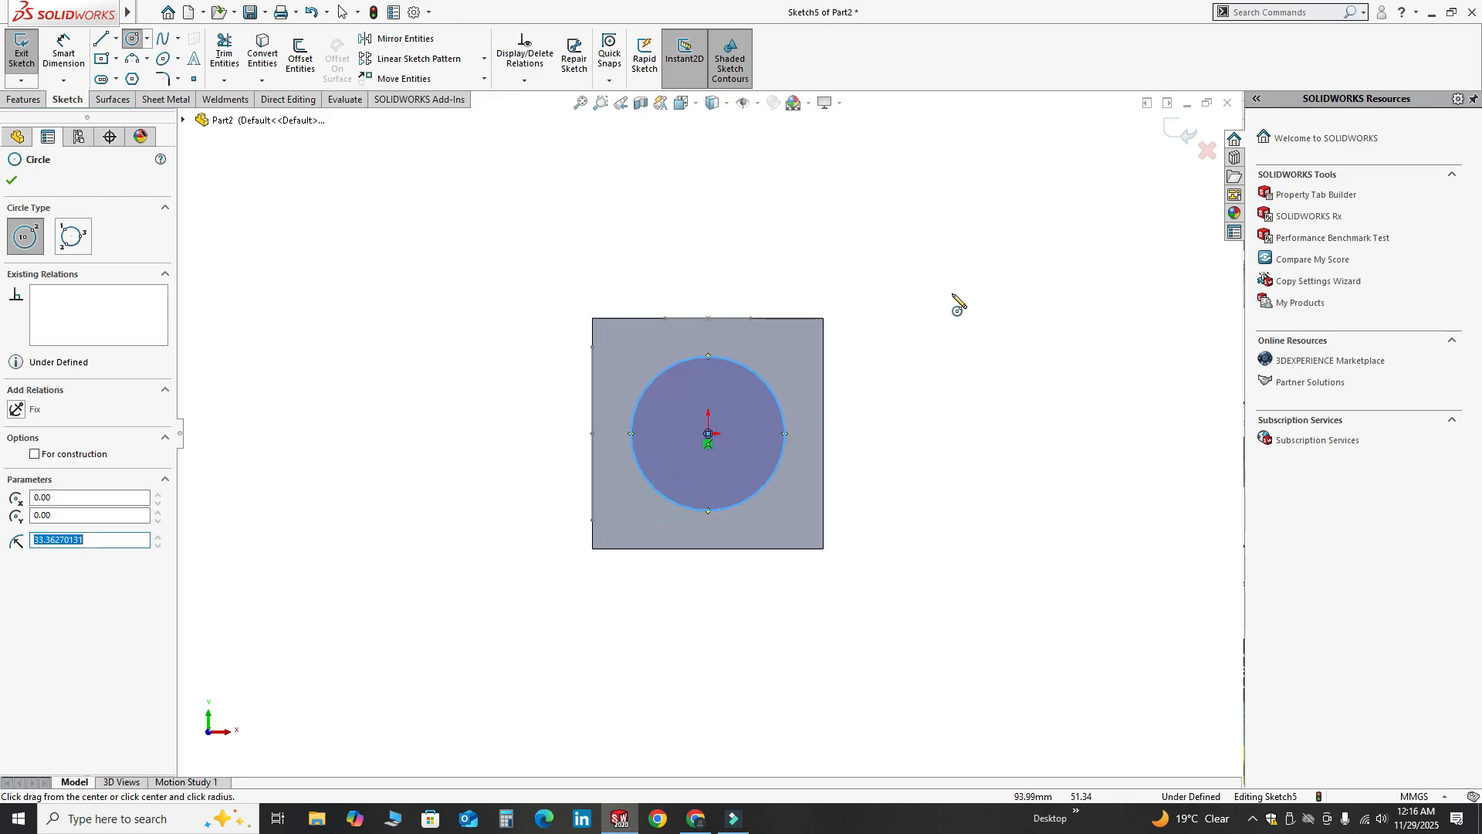
{"action": "key", "text": "Escape"}
{"action": "left_click", "coordinate": [1161, 135]}
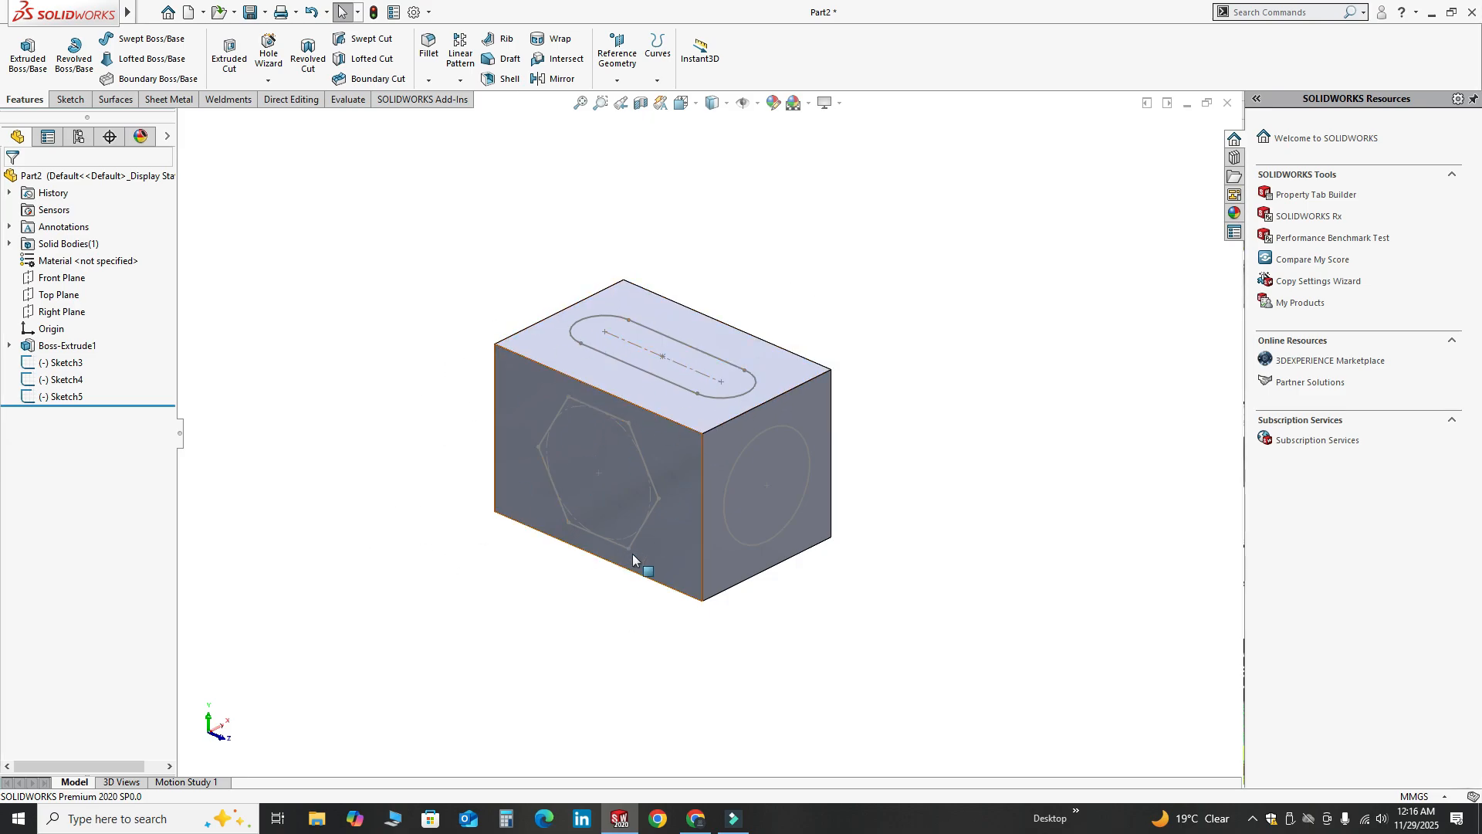
- Set the sketch color of the slot sketch on the top face to blue
{"action": "left_click", "coordinate": [576, 227]}
{"action": "left_click", "coordinate": [70, 363]}
{"action": "right_click", "coordinate": [71, 364]}
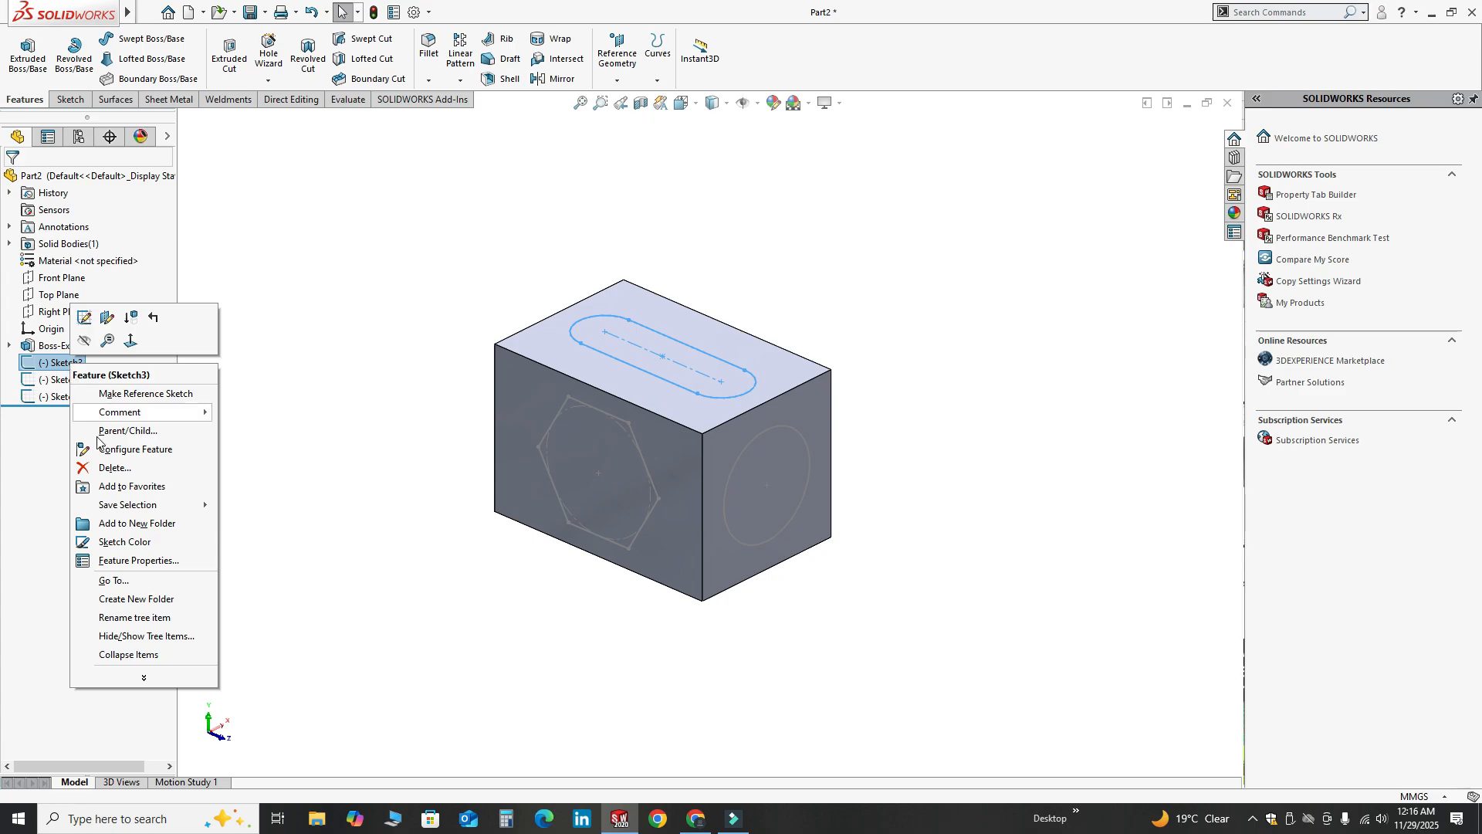
{"action": "left_click", "coordinate": [116, 546]}
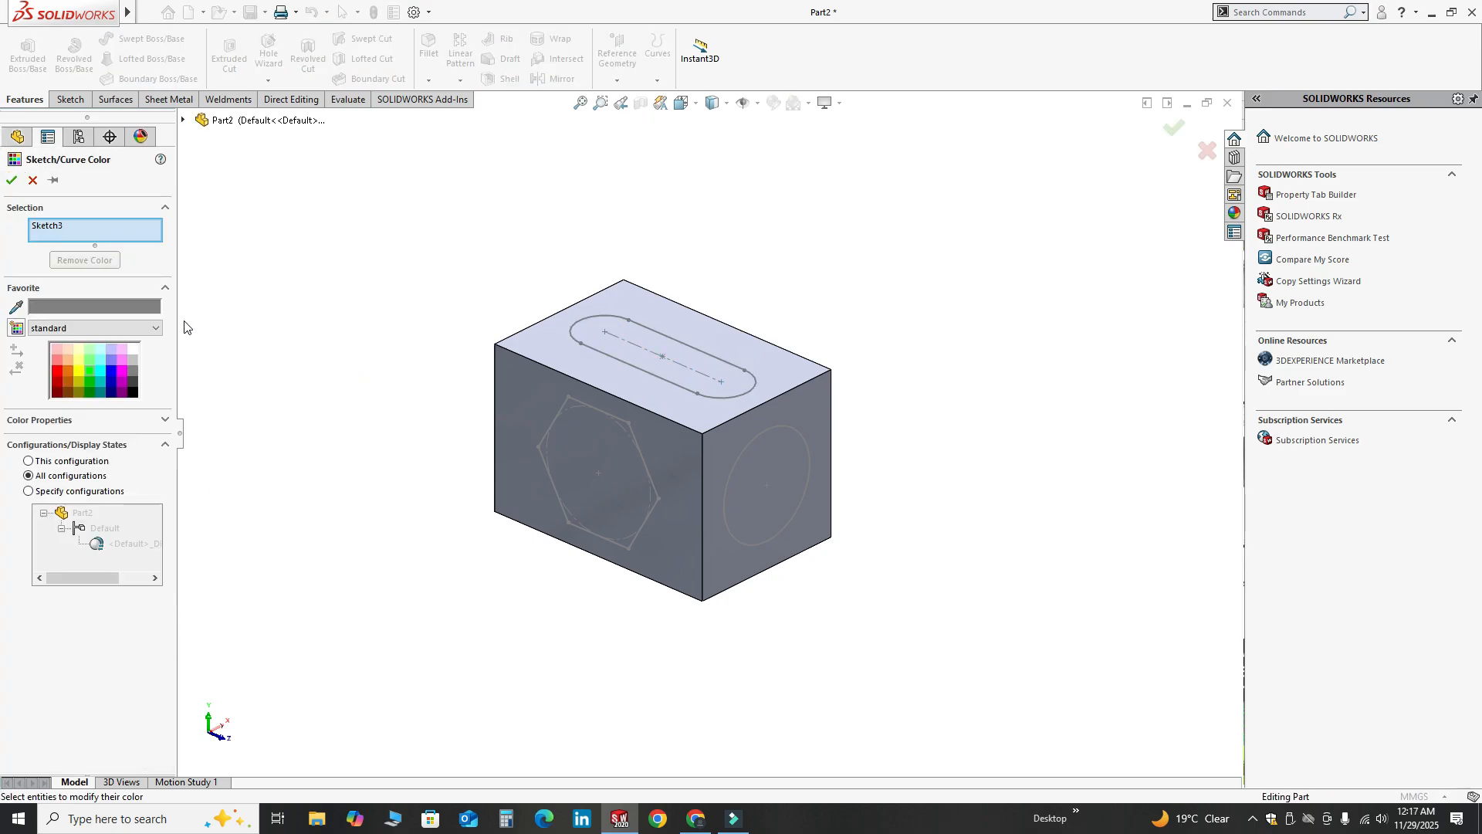
{"action": "left_click", "coordinate": [111, 371]}
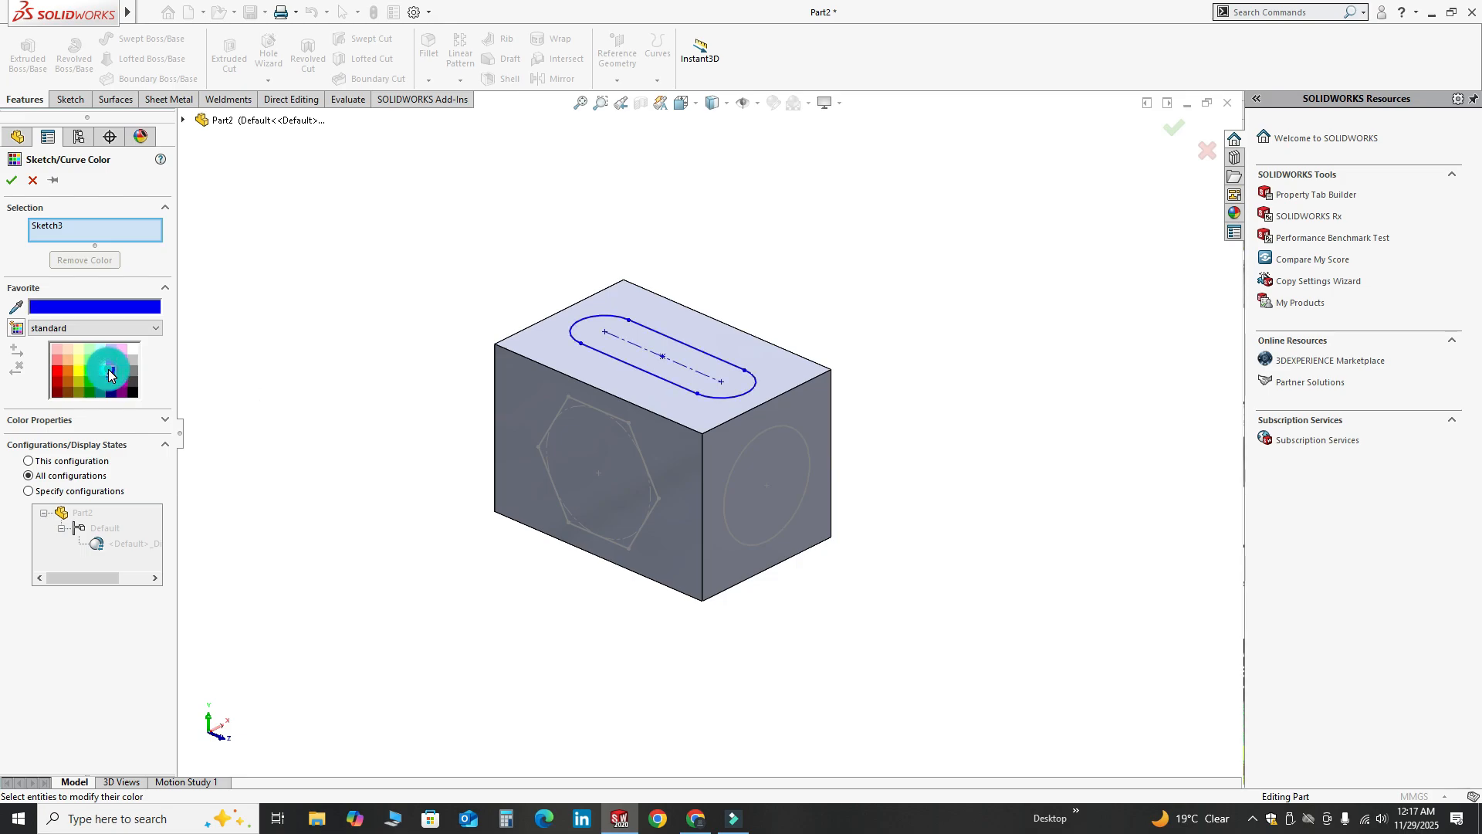
{"action": "left_click", "coordinate": [10, 180]}
- Set the sketch color of the hexagon sketch on the side face to magenta
{"action": "mouse_move", "coordinate": [380, 225]}
{"action": "middle_mouse_down"}
{"action": "mouse_move", "coordinate": [771, 477]}
{"action": "mouse_move", "coordinate": [651, 515]}
{"action": "mouse_move", "coordinate": [625, 489]}
{"action": "middle_mouse_up"}
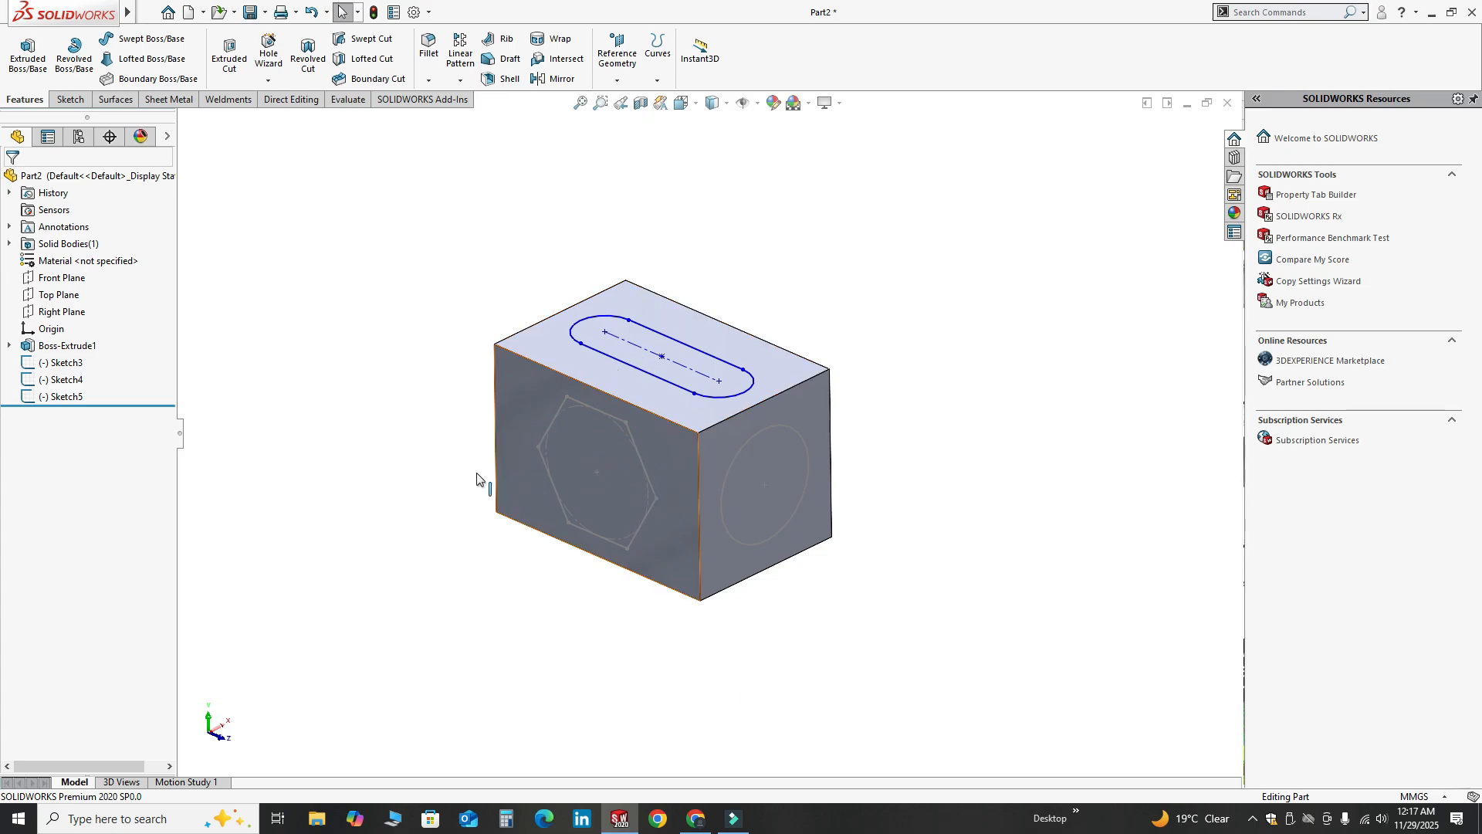
{"action": "right_click", "coordinate": [74, 381]}
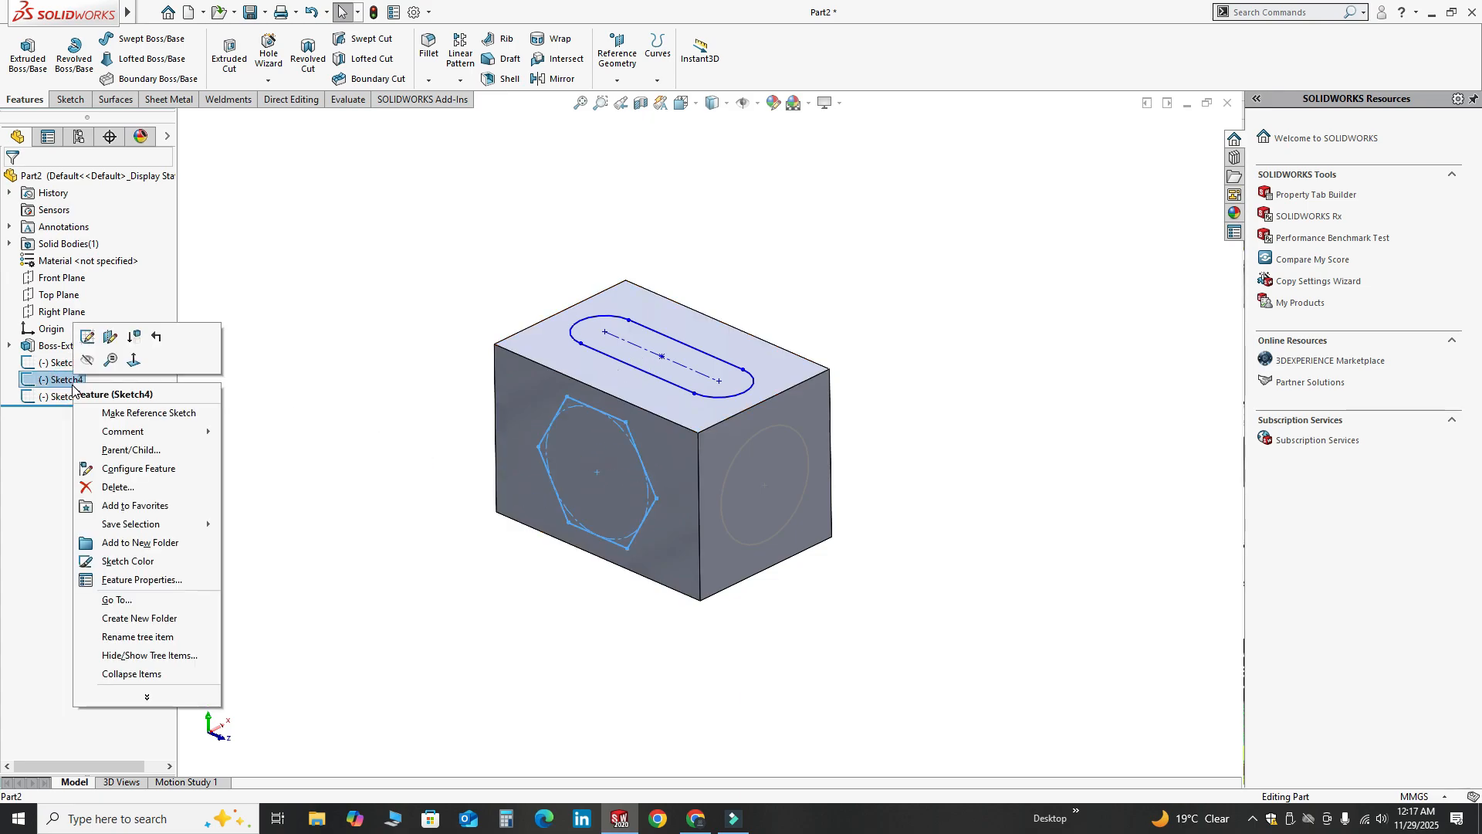
{"action": "left_click", "coordinate": [123, 561]}
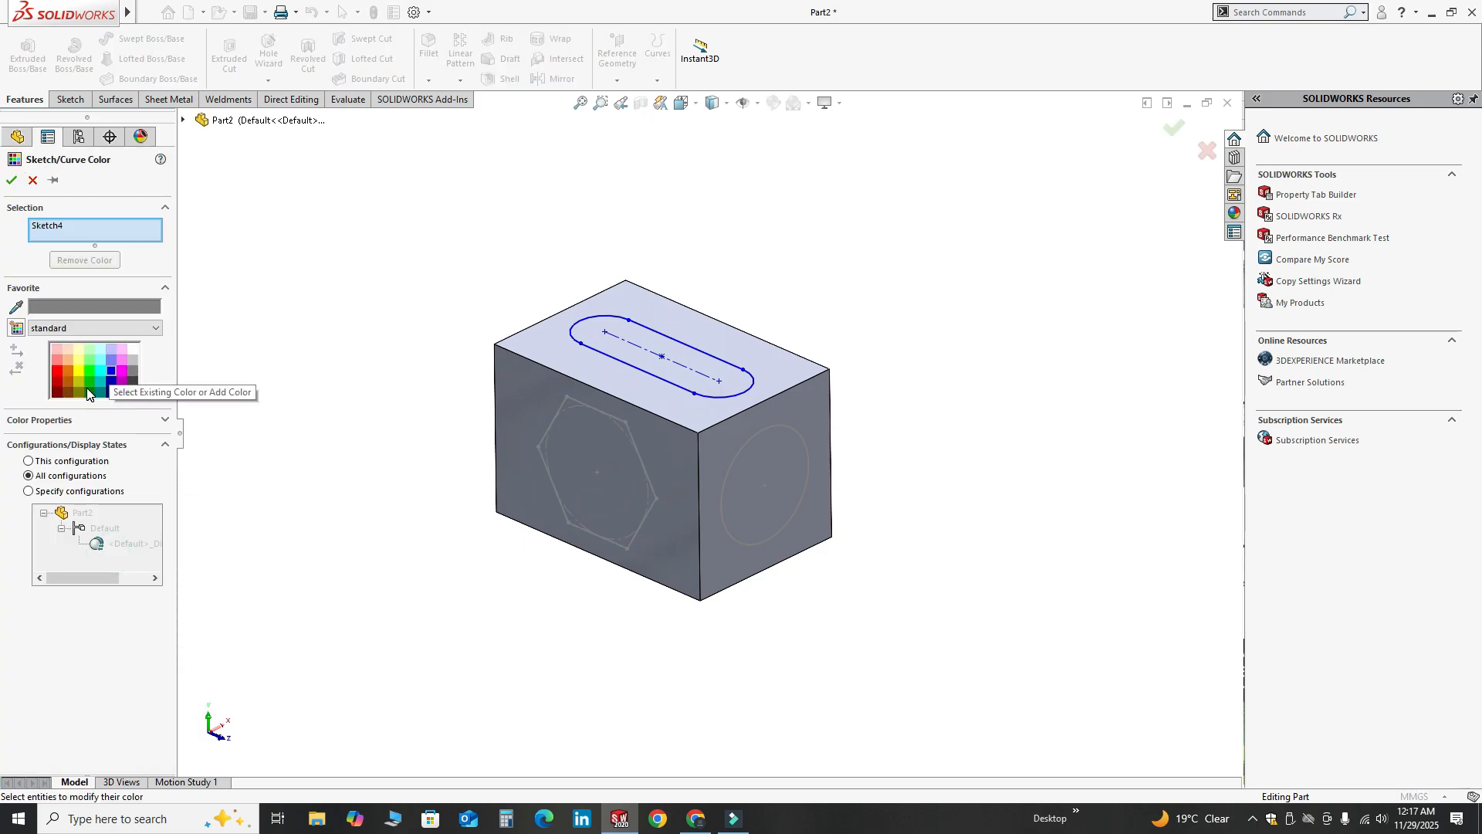
{"action": "left_click", "coordinate": [121, 371]}
{"action": "left_click", "coordinate": [27, 182]}
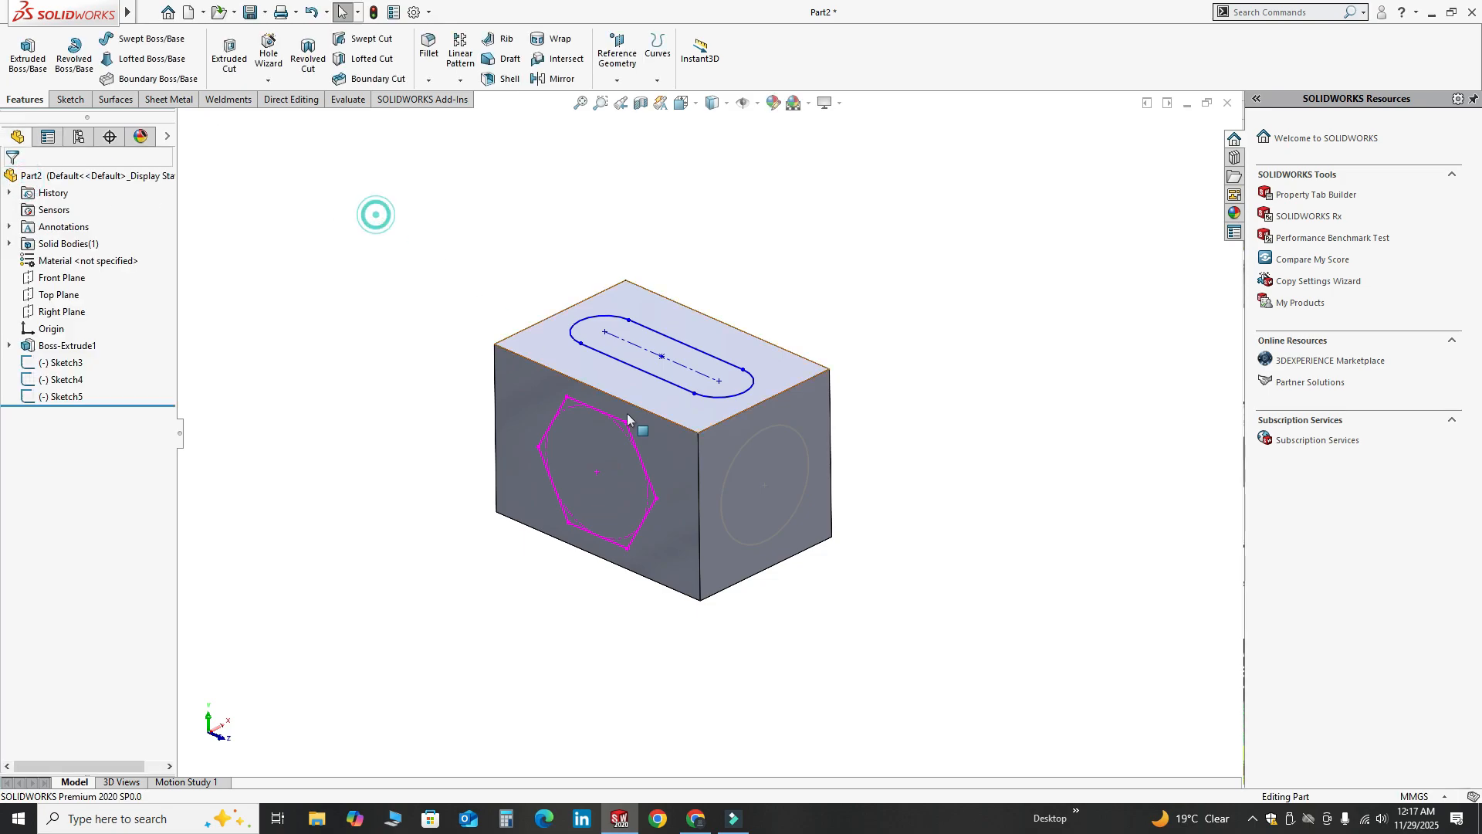
- Set the sketch color of the circle sketch on the end face to bright green
{"action": "mouse_move", "coordinate": [711, 529]}
{"action": "middle_mouse_down"}
{"action": "mouse_move", "coordinate": [649, 507]}
{"action": "mouse_move", "coordinate": [684, 506]}
{"action": "middle_mouse_up"}
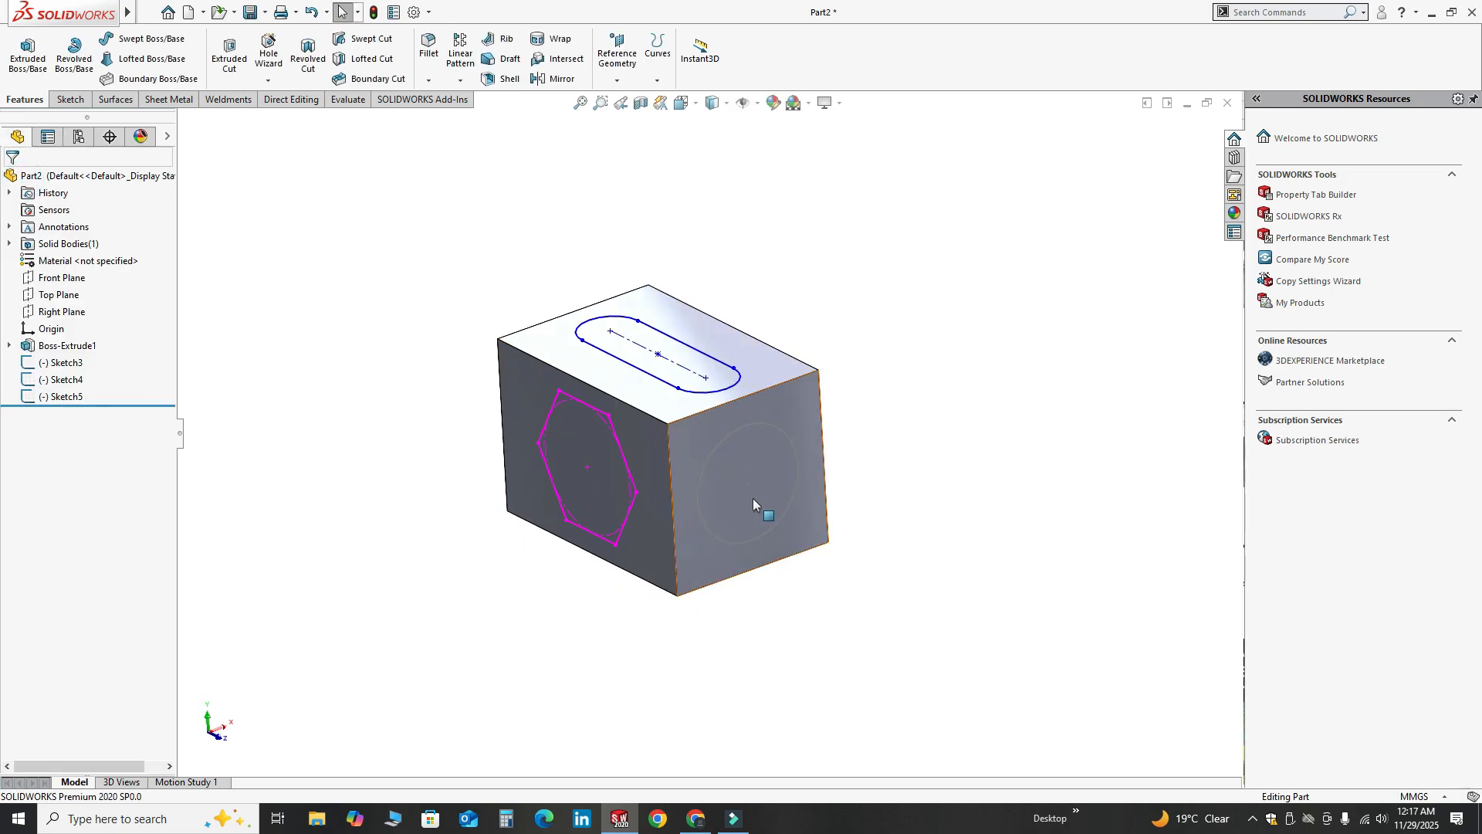
{"action": "right_click", "coordinate": [62, 396]}
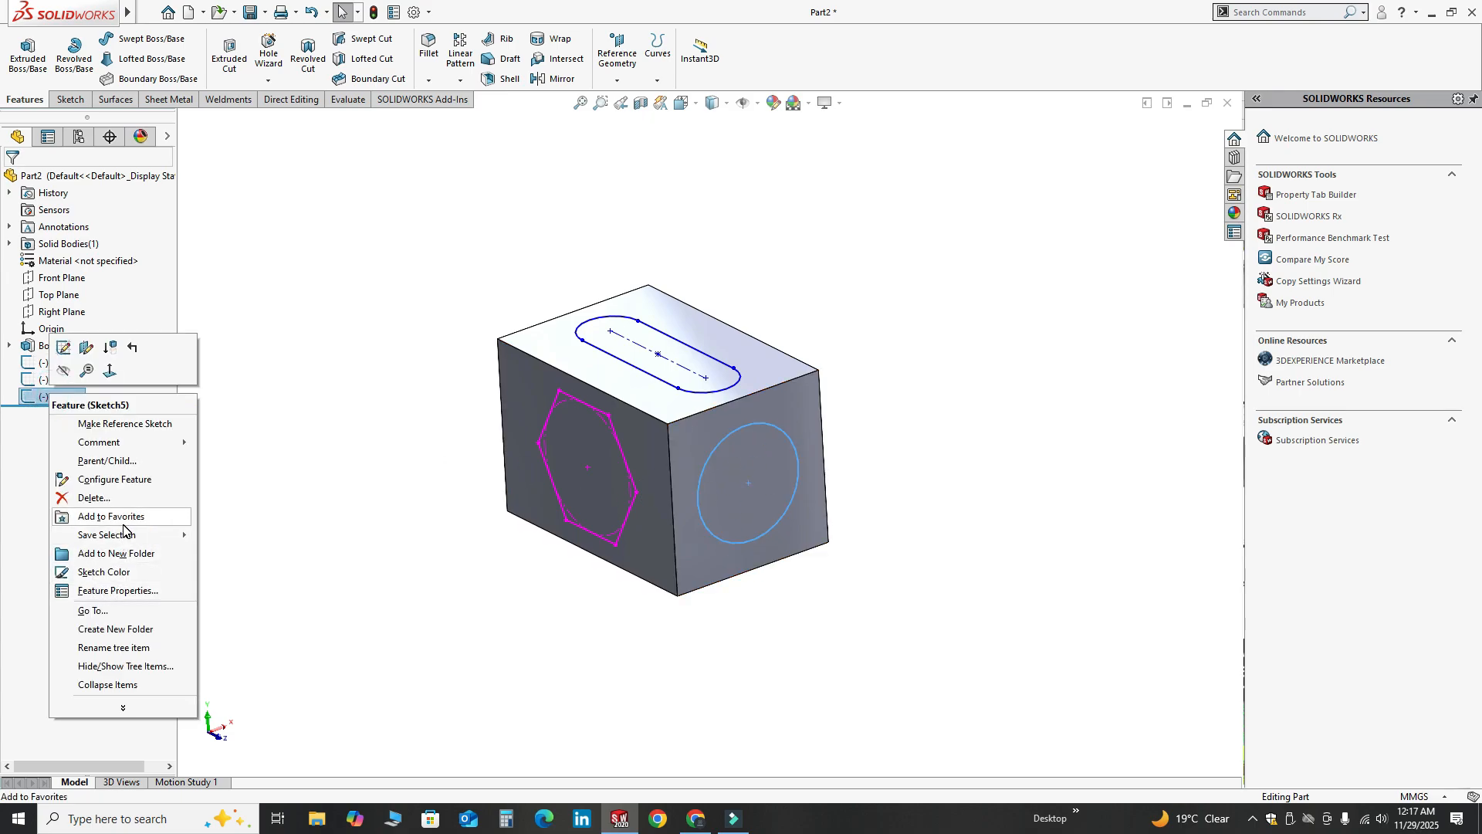
{"action": "left_click", "coordinate": [124, 573]}
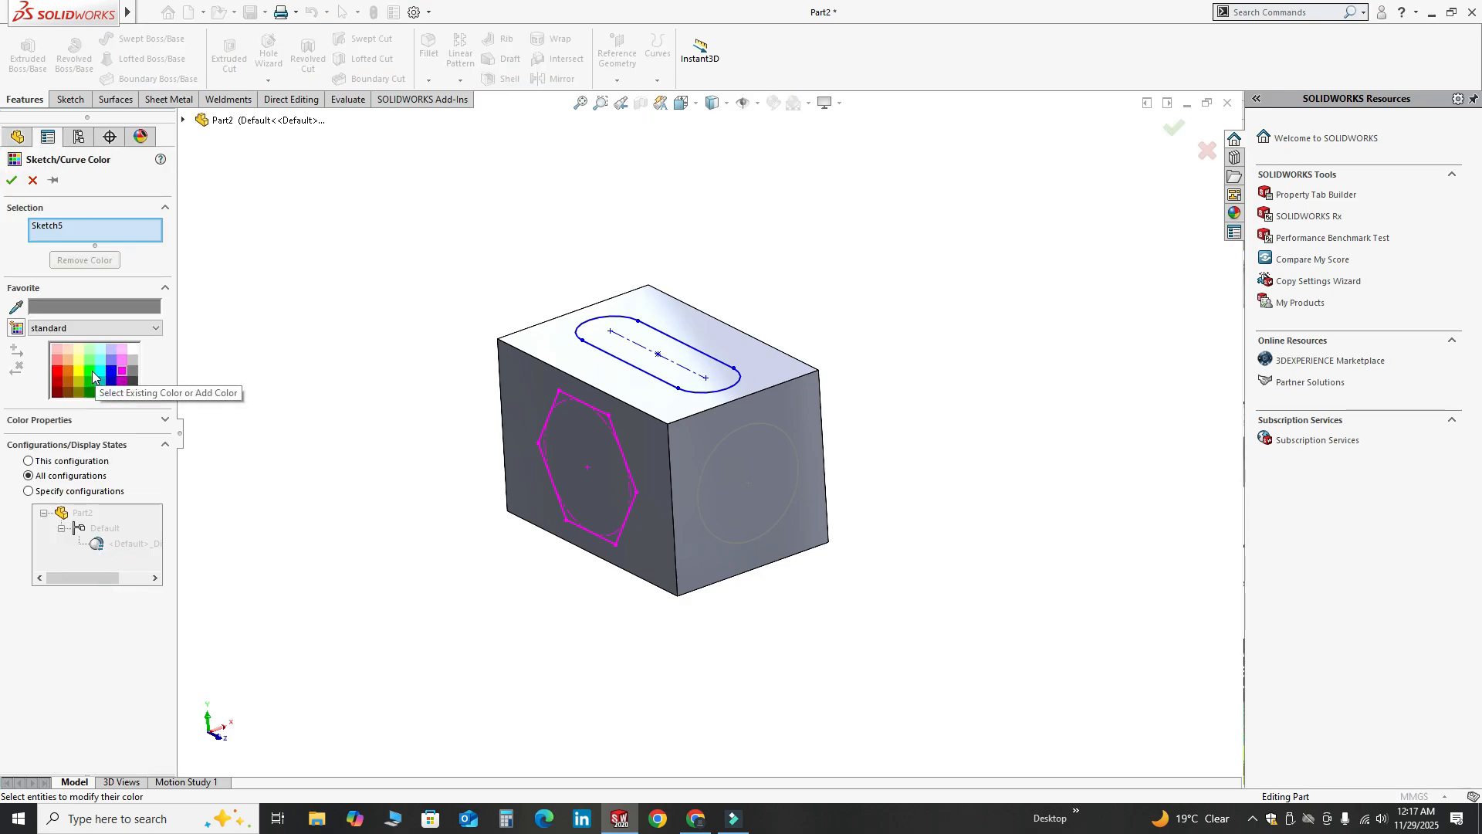
{"action": "left_click", "coordinate": [89, 371]}
{"action": "left_click", "coordinate": [14, 183]}
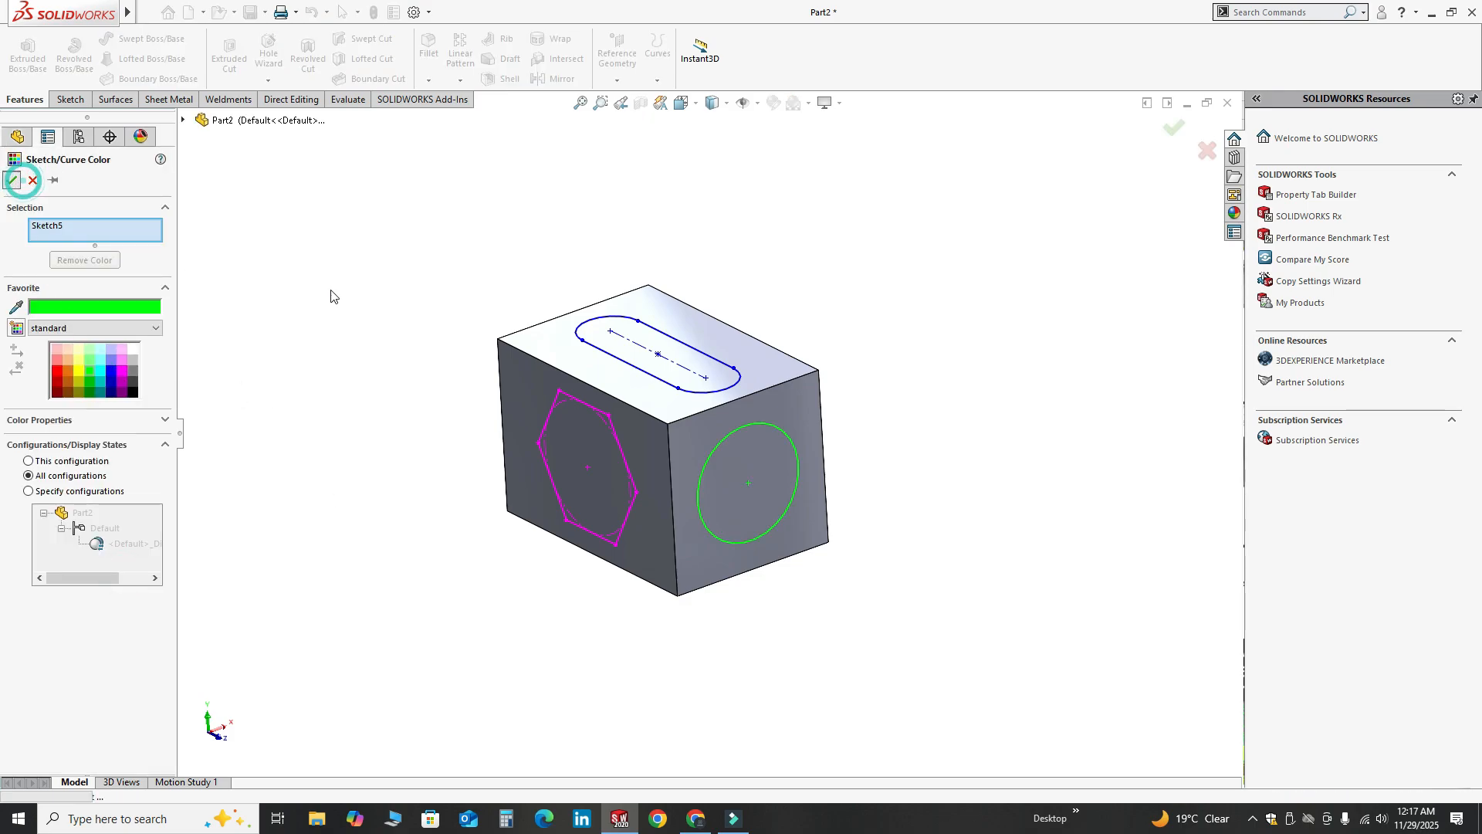
- Orient the model to the Front view and reopen the end face's circle sketch for editing
{"action": "mouse_move", "coordinate": [410, 286]}
{"action": "middle_mouse_down"}
{"action": "mouse_move", "coordinate": [691, 357]}
{"action": "mouse_move", "coordinate": [773, 431]}
{"action": "middle_mouse_up"}
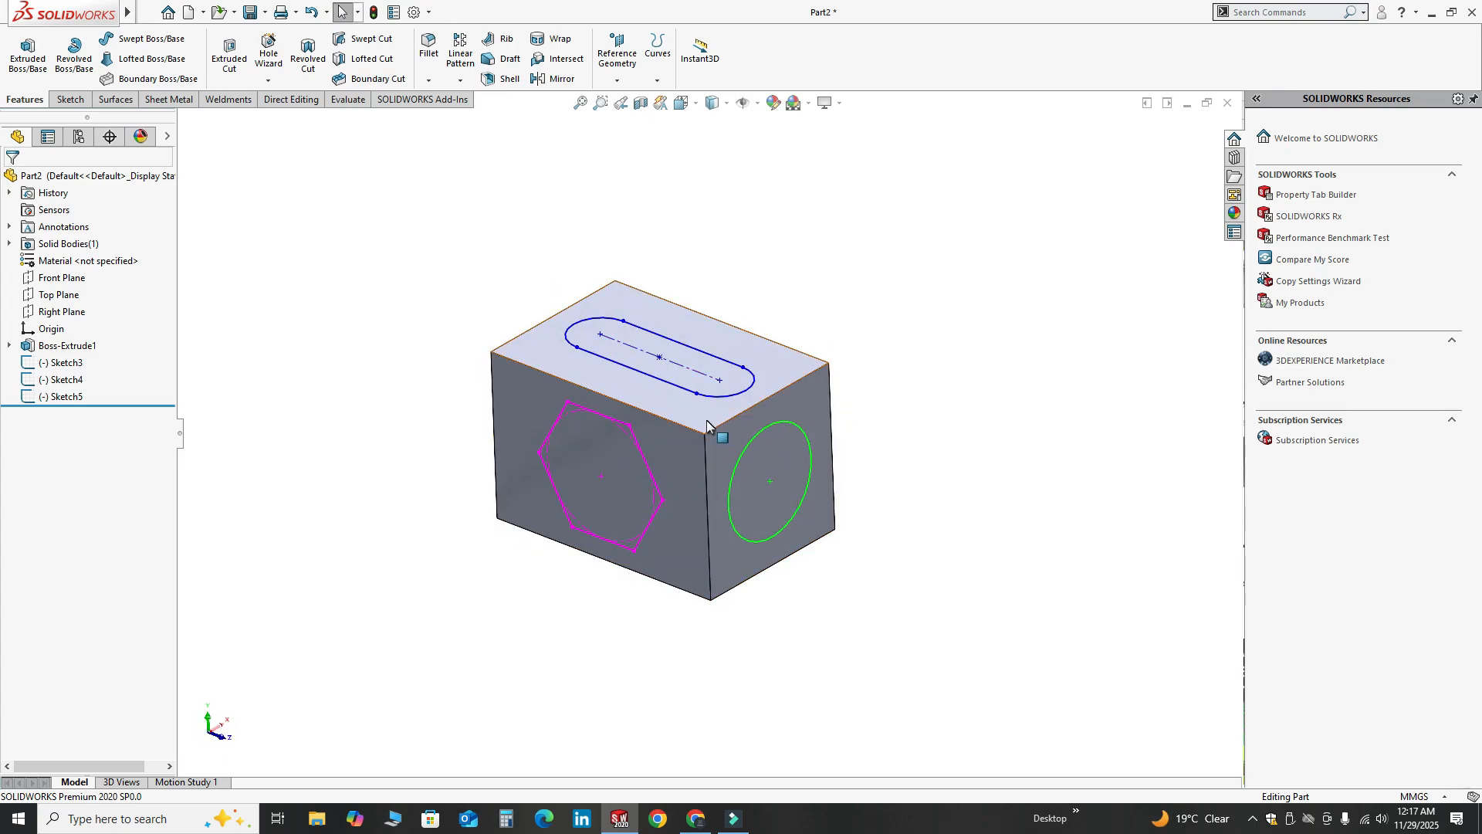
{"action": "middle_click_drag", "start_coordinate": [706, 420], "coordinate": [685, 370]}
{"action": "left_click", "coordinate": [677, 108]}
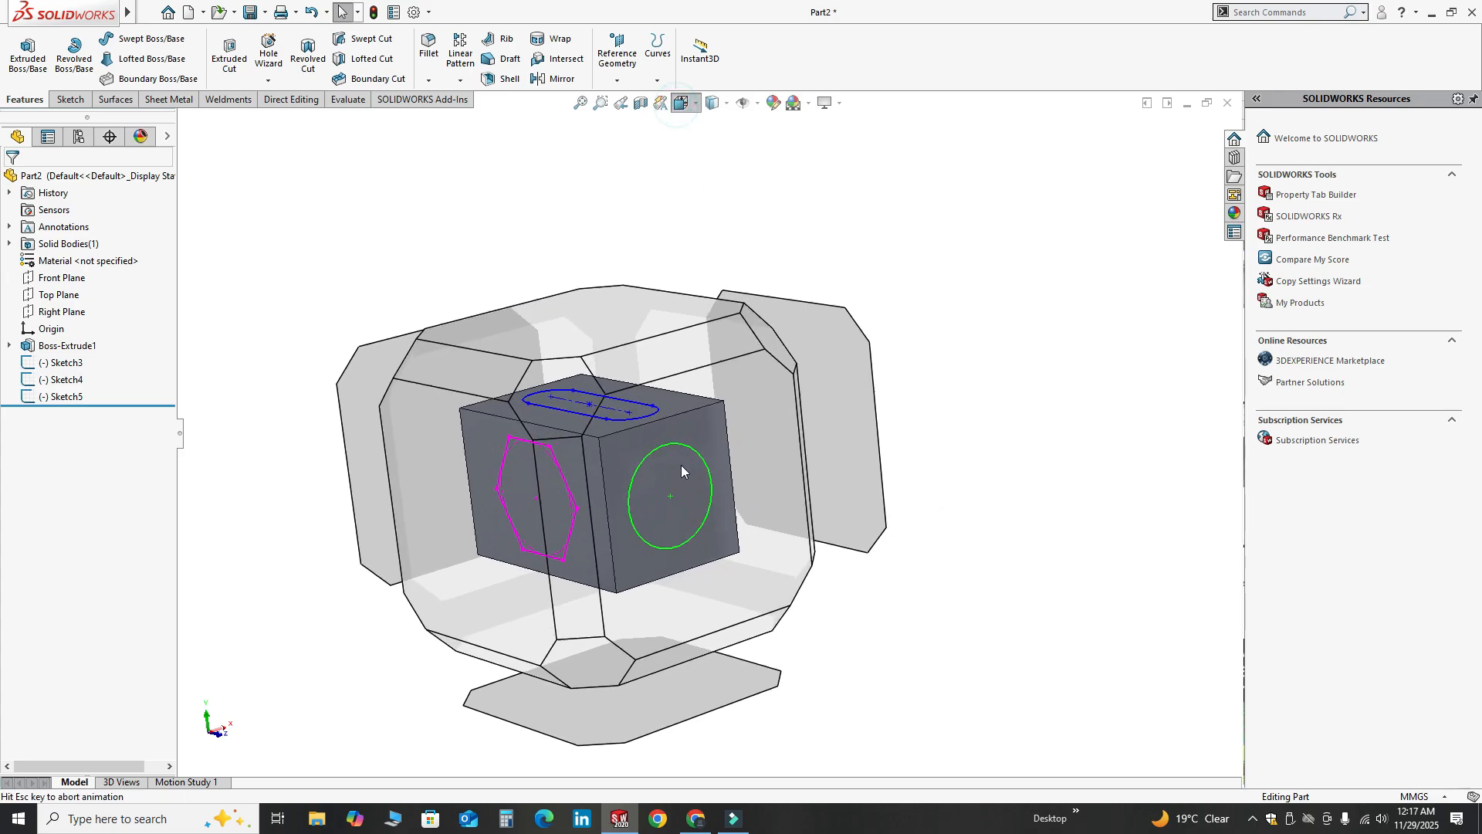
{"action": "left_click", "coordinate": [647, 495]}
{"action": "left_click", "coordinate": [858, 332]}
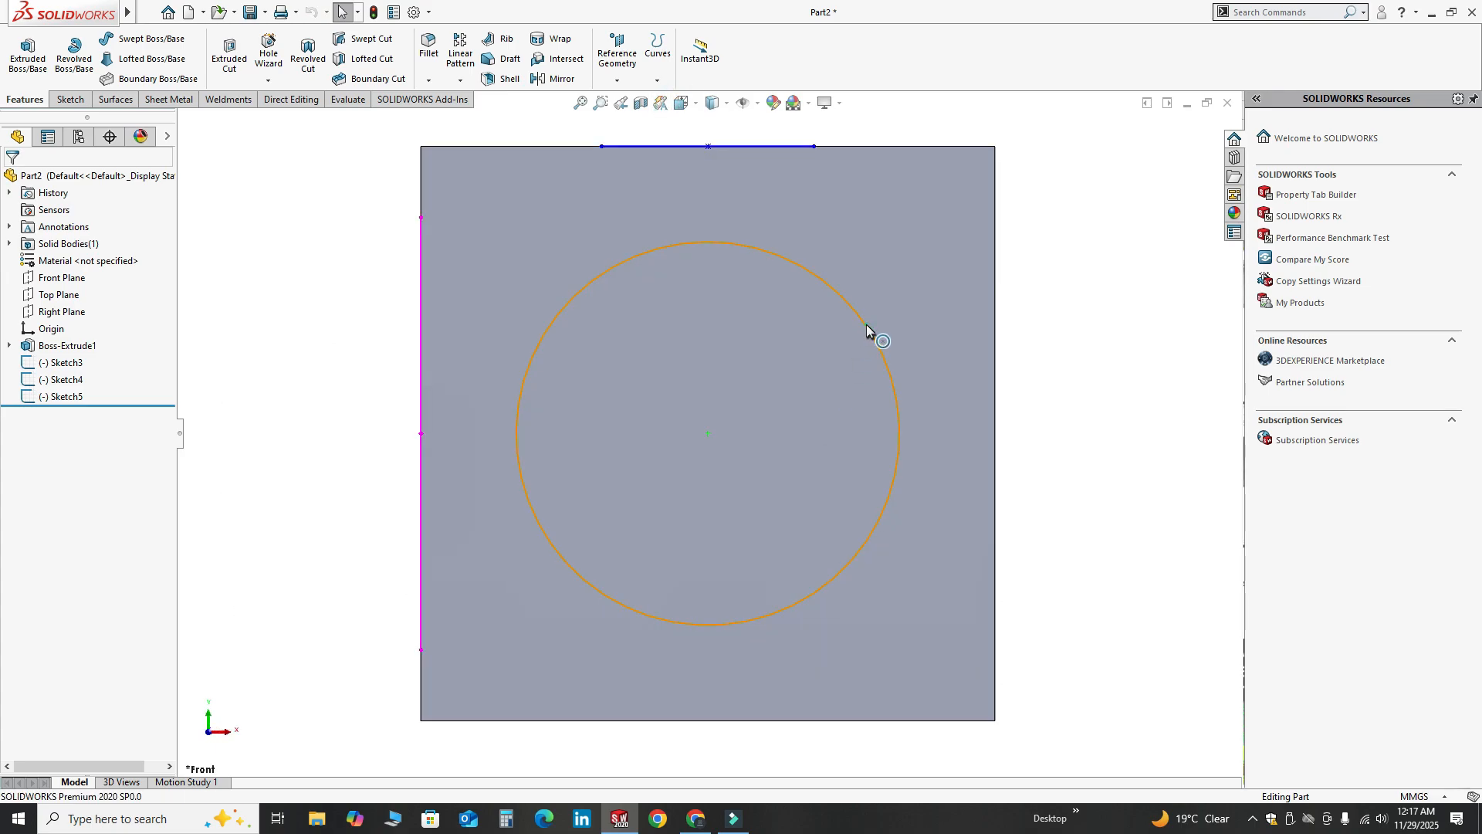
{"action": "left_click", "coordinate": [899, 262]}
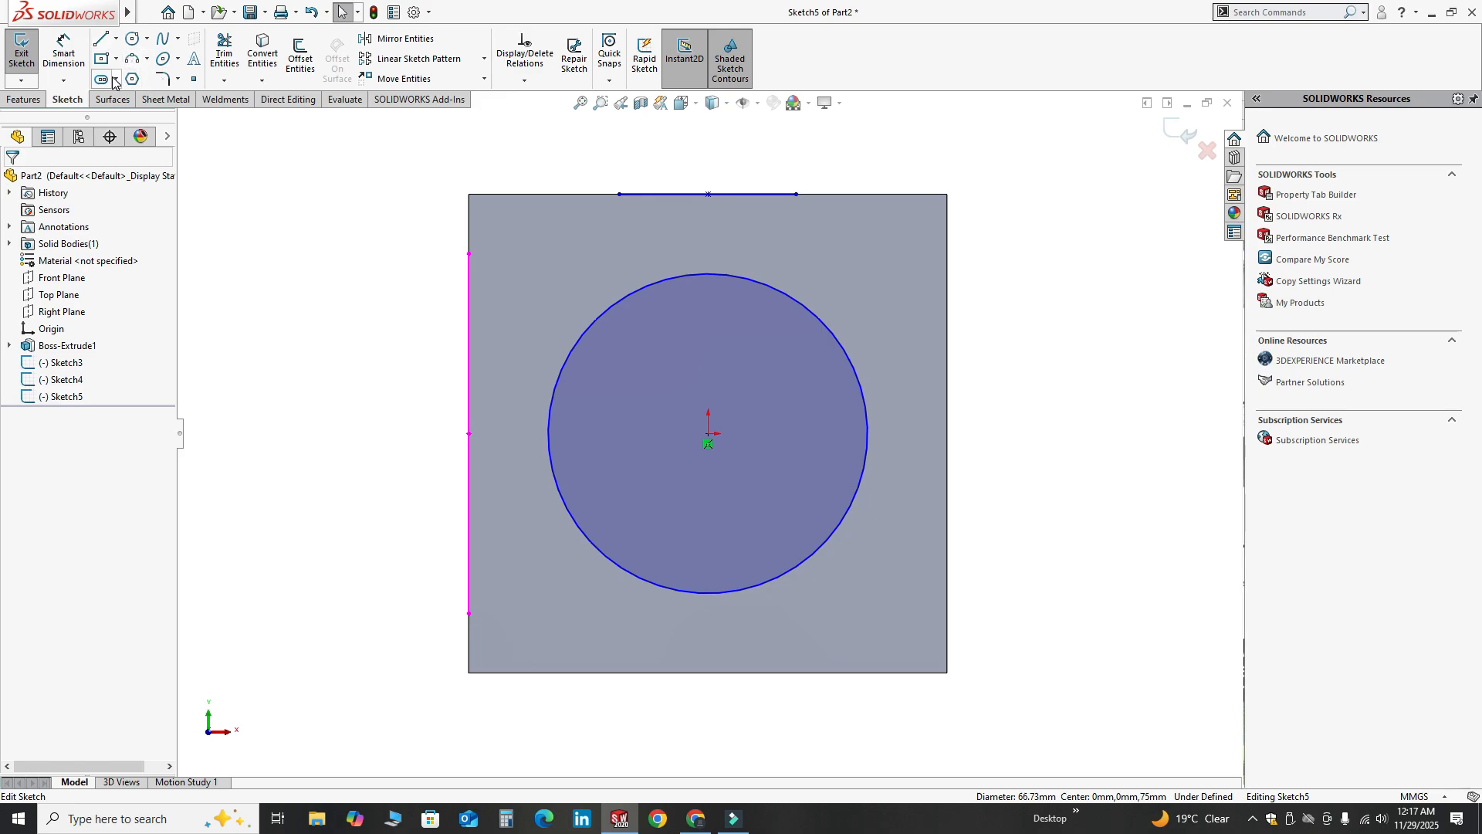
- Sketch four circles of about 7 to 10 mm radius near the corners of the end face and exit the sketch
{"action": "left_click", "coordinate": [131, 39]}
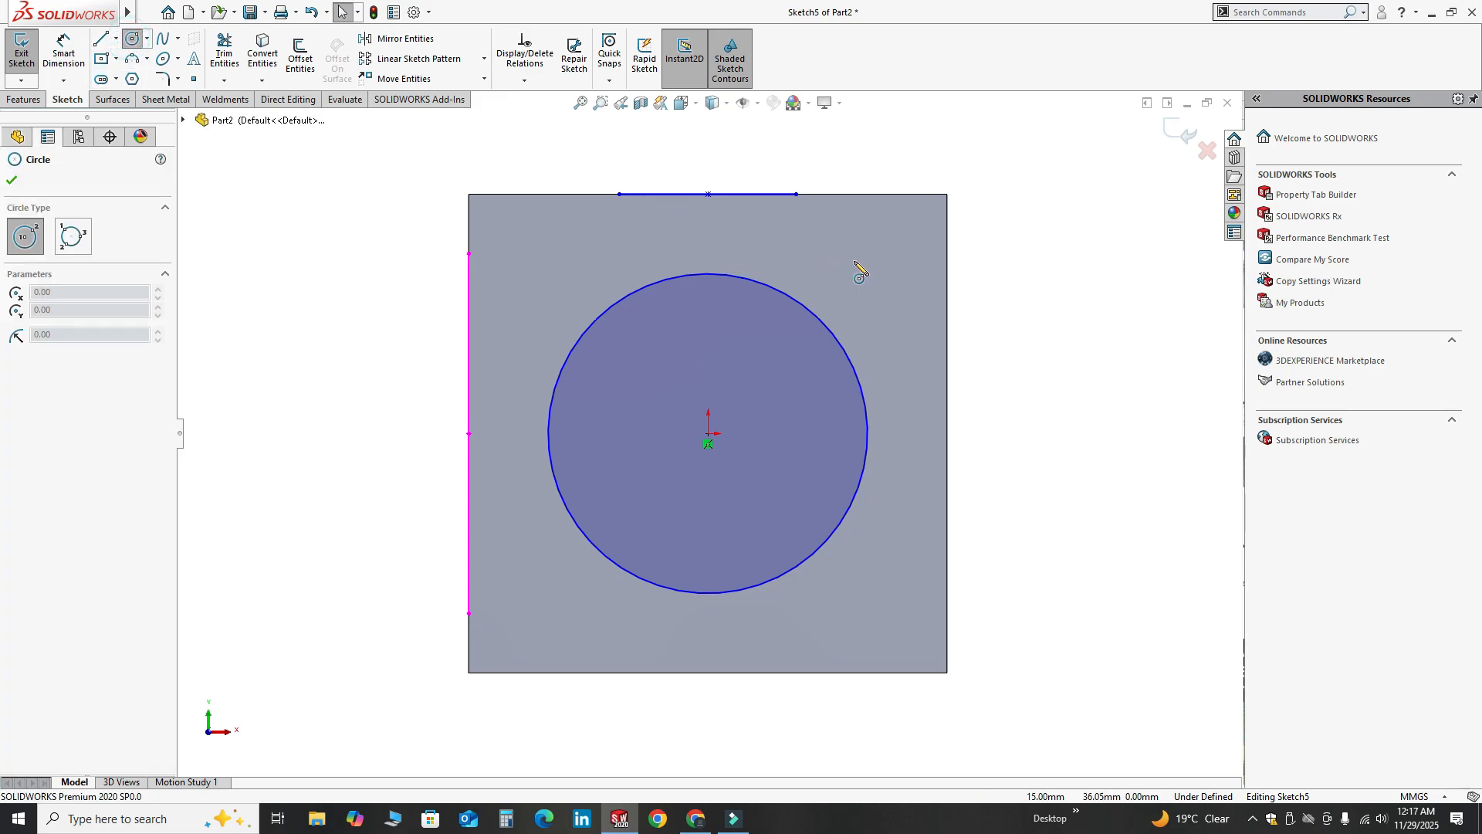
{"action": "left_click_drag", "start_coordinate": [879, 263], "coordinate": [879, 302]}
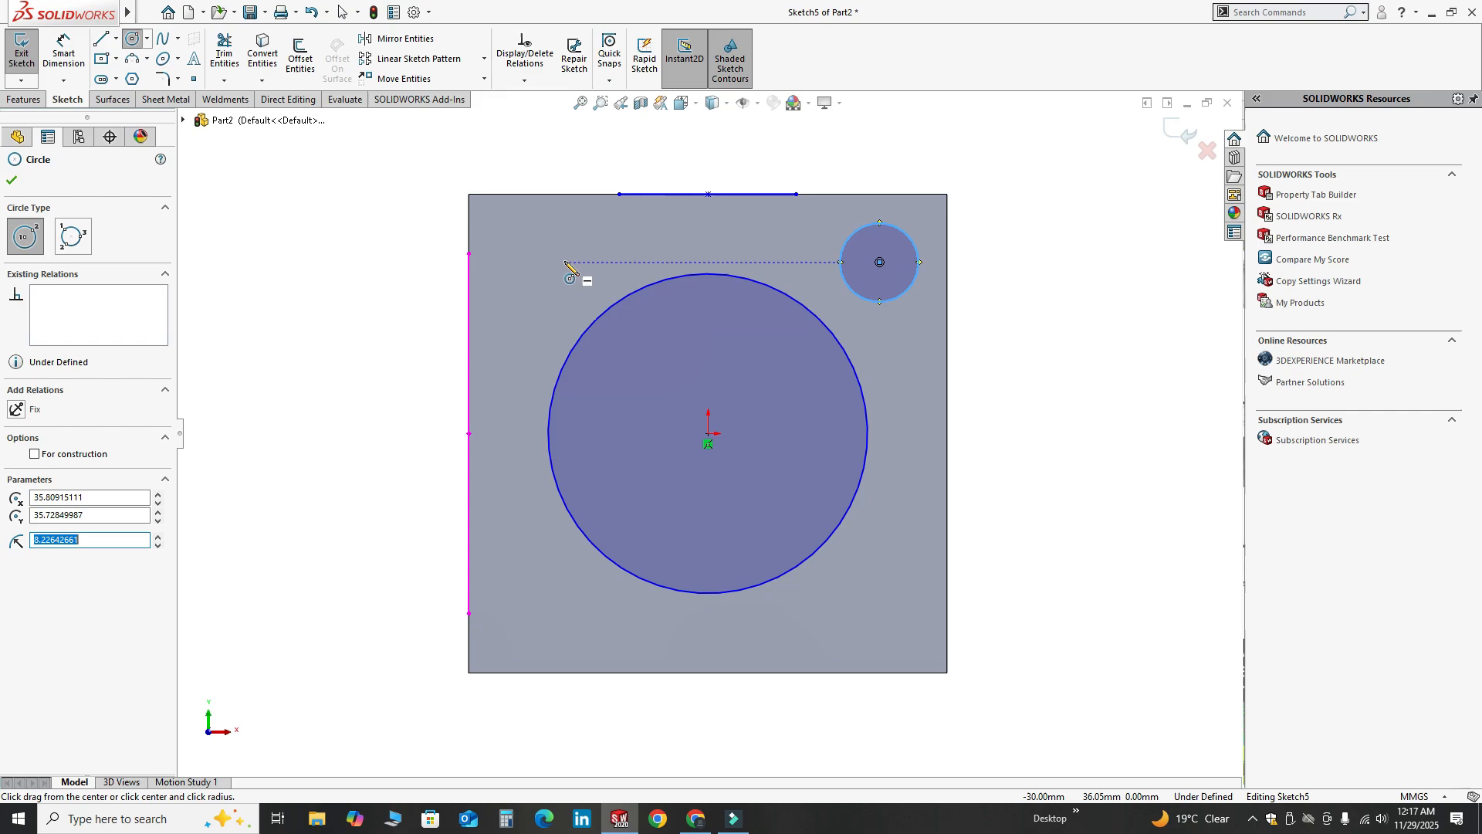
{"action": "left_click_drag", "start_coordinate": [534, 265], "coordinate": [533, 300]}
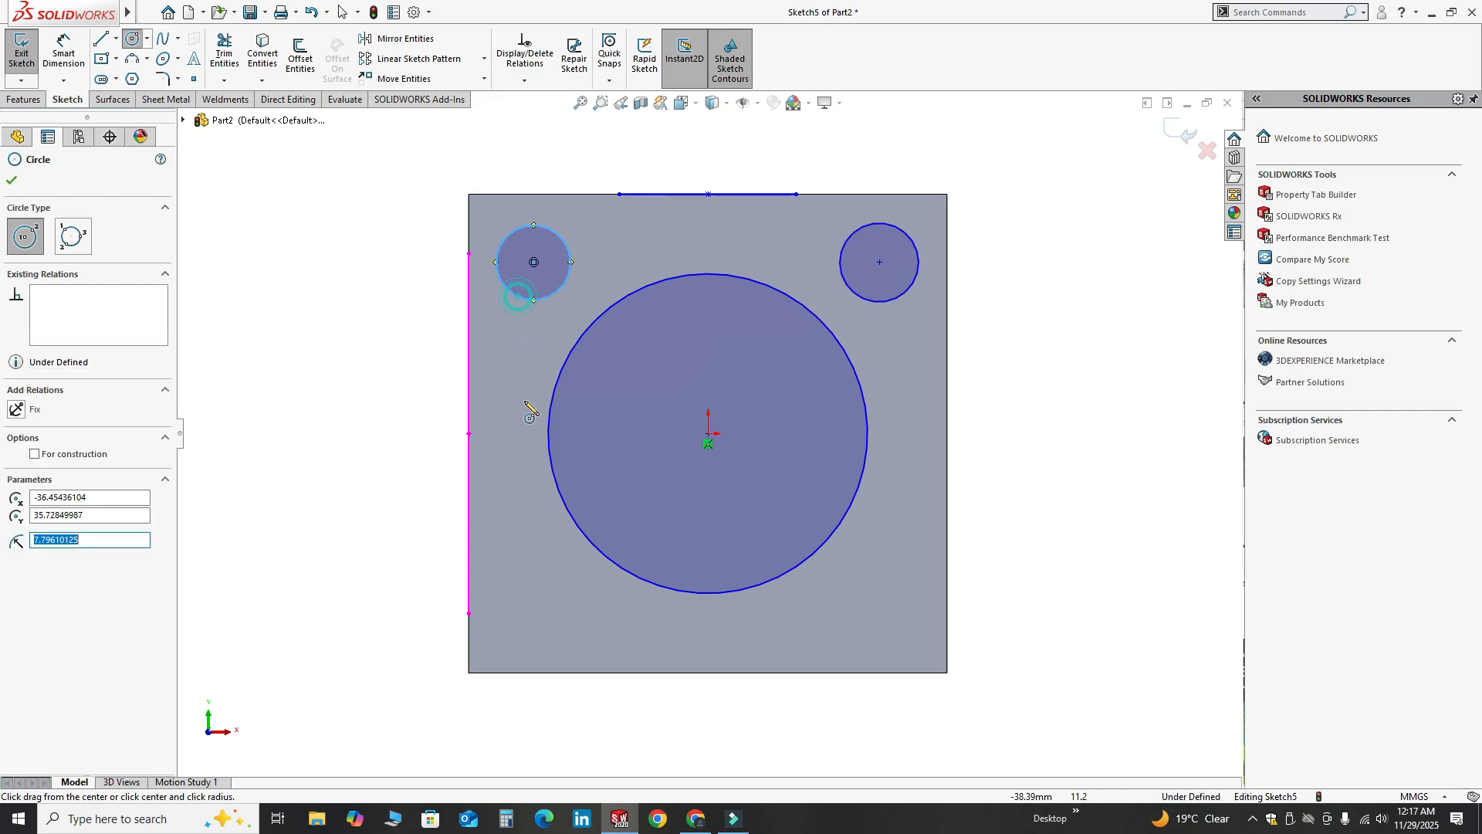
{"action": "left_click_drag", "start_coordinate": [533, 604], "coordinate": [535, 640]}
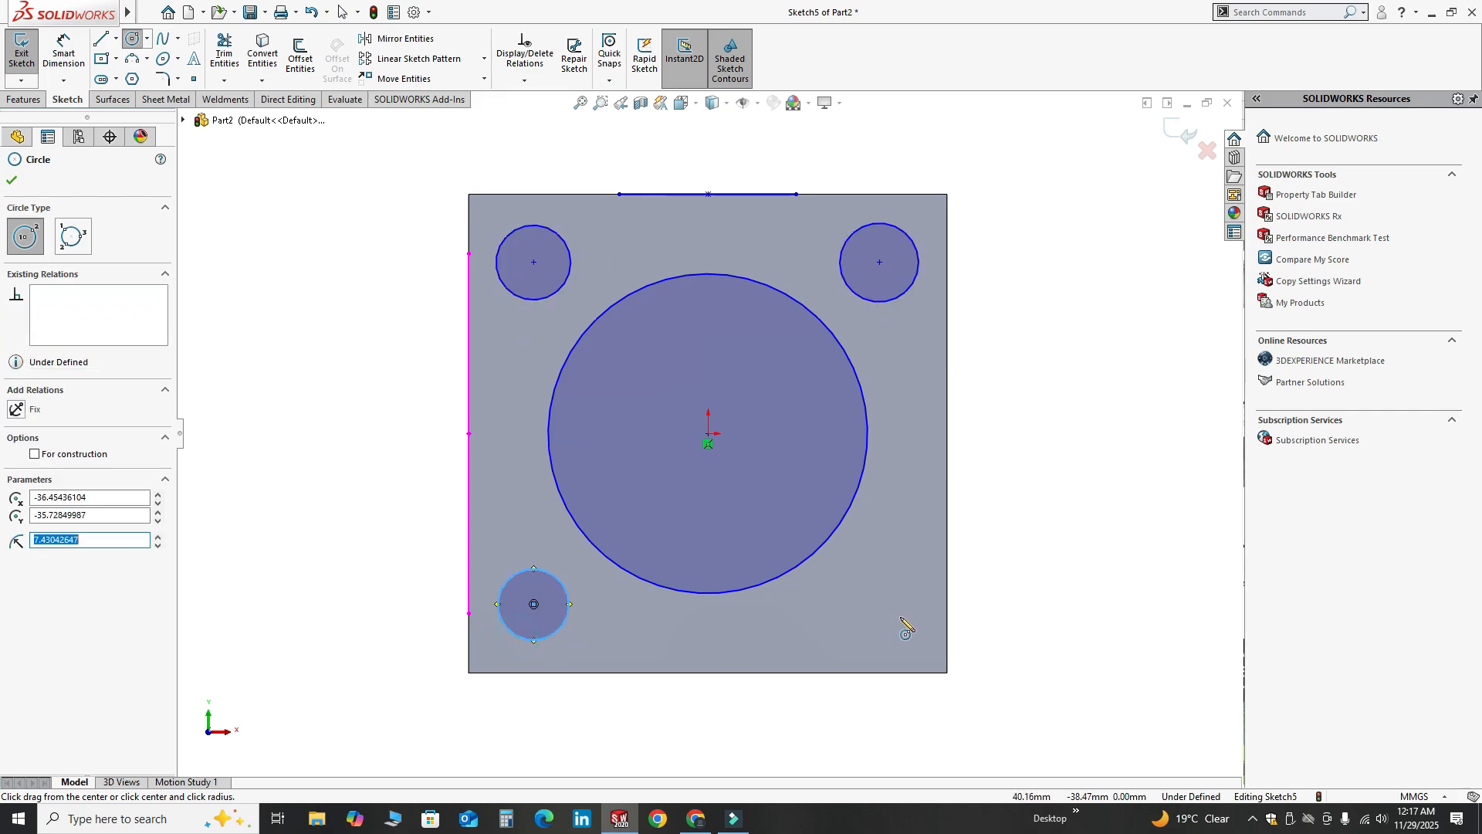
{"action": "left_click_drag", "start_coordinate": [880, 605], "coordinate": [917, 635]}
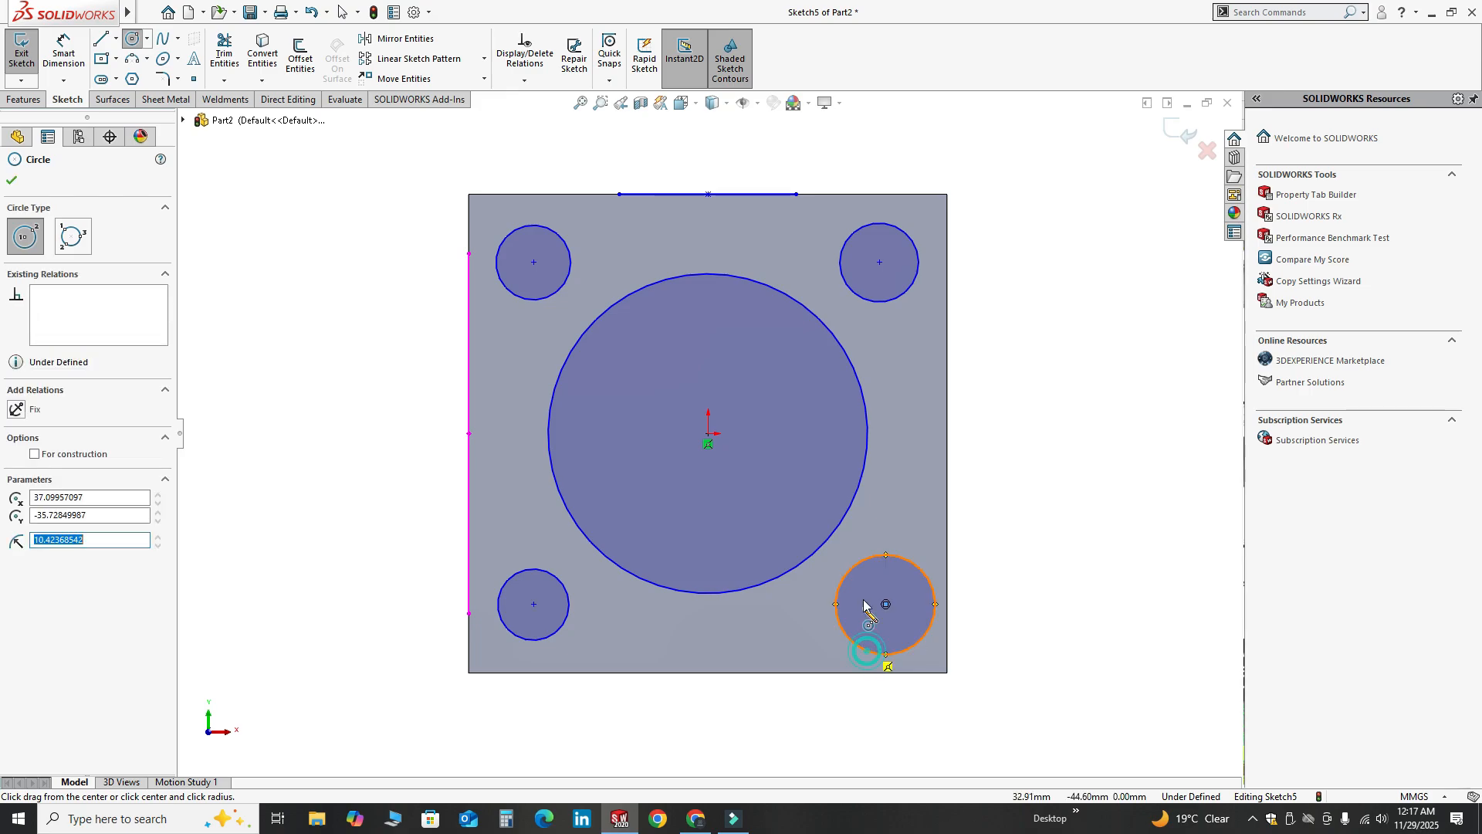
{"action": "scroll", "coordinate": [696, 425], "scroll_direction": "up", "scroll_amount": 3}
{"action": "key", "text": "Escape"}
{"action": "middle_click_drag", "start_coordinate": [696, 425], "coordinate": [760, 461]}
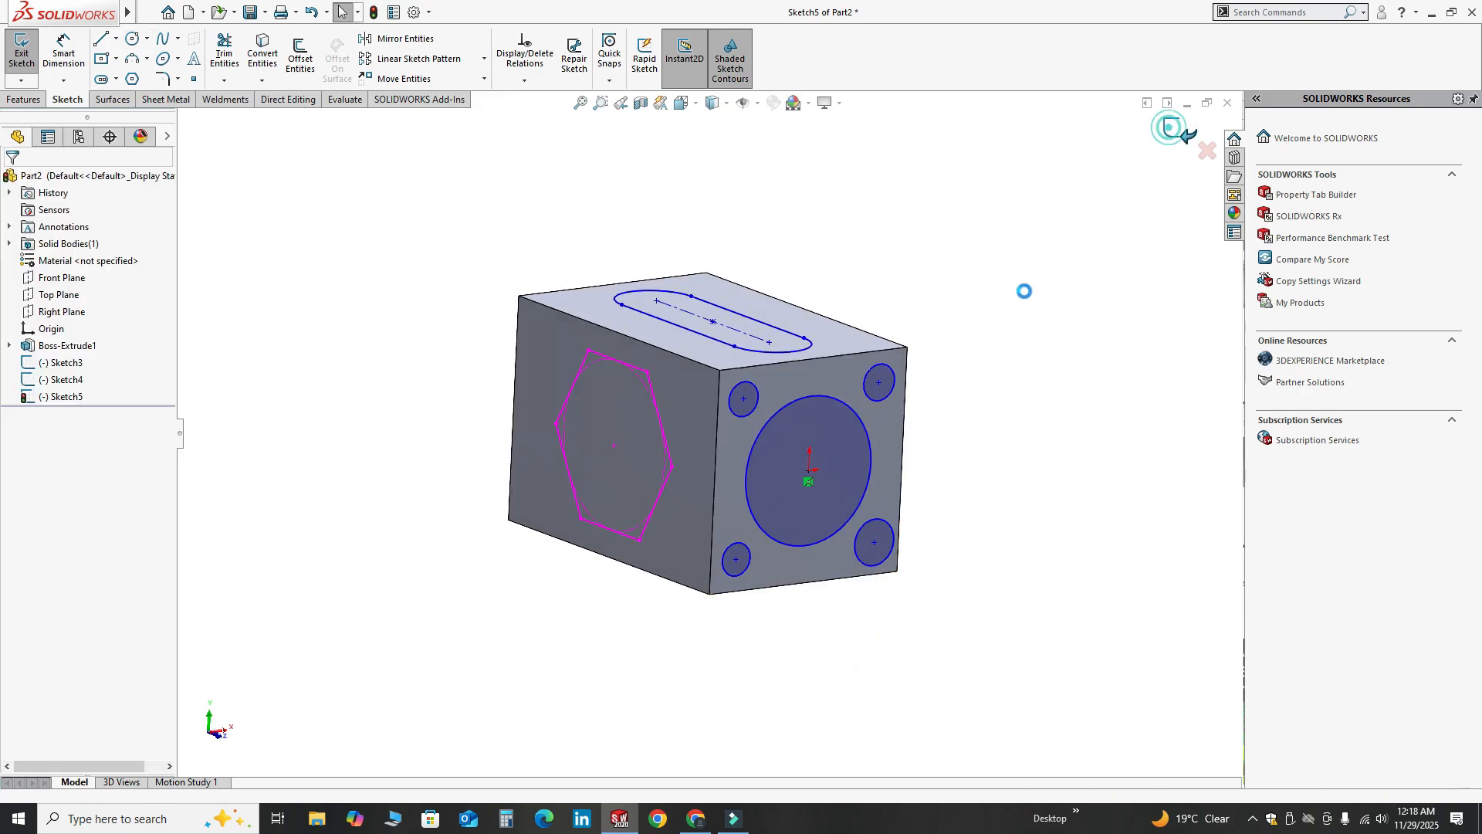
{"action": "left_click", "coordinate": [1174, 130]}
- Reopen the end face's circle sketch in the Front view and undo the most recent sketch changes
{"action": "scroll", "coordinate": [852, 551], "scroll_direction": "down", "scroll_amount": 2}
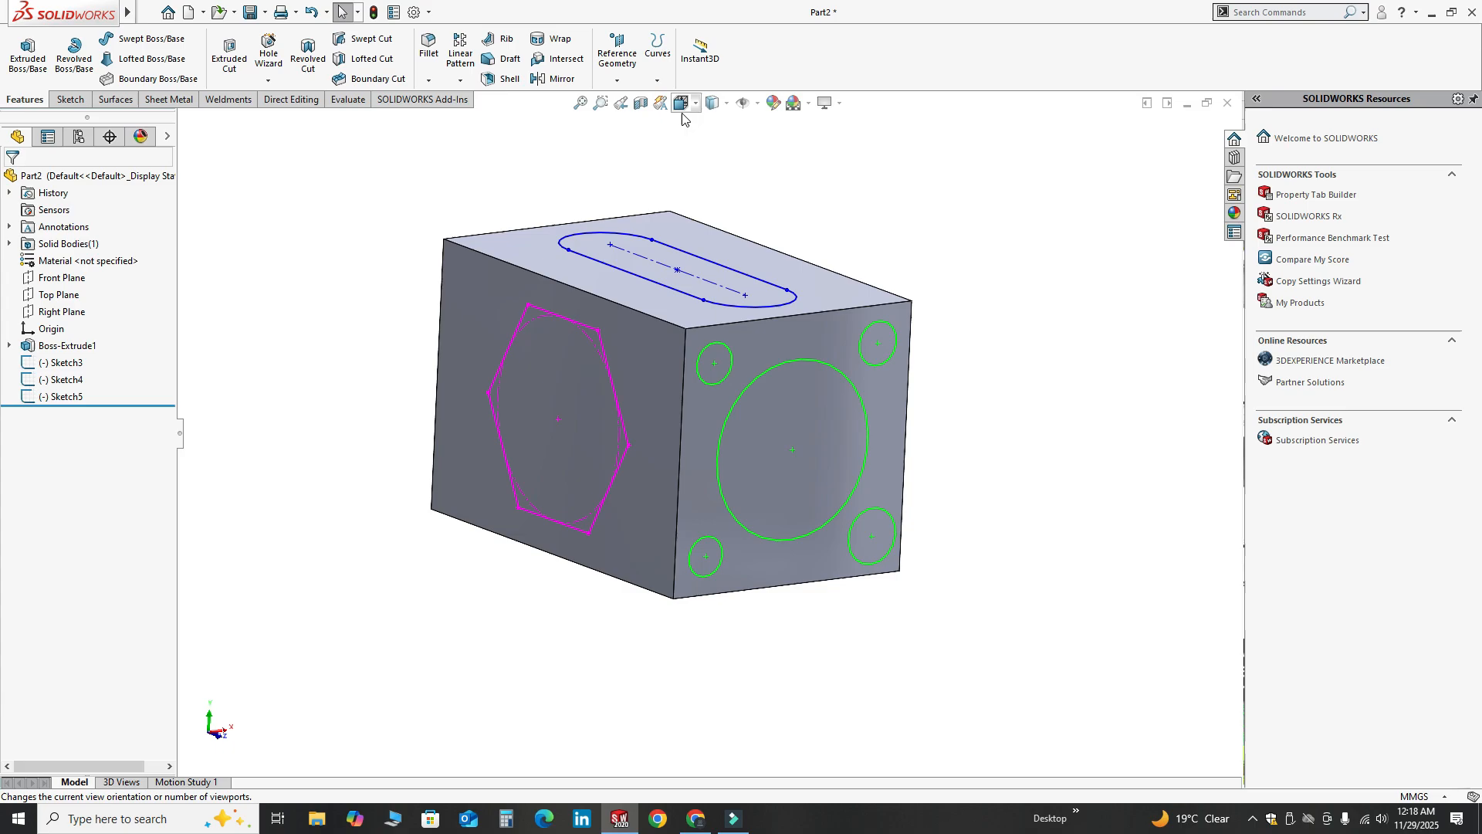
{"action": "key", "text": "ctrl+z"}
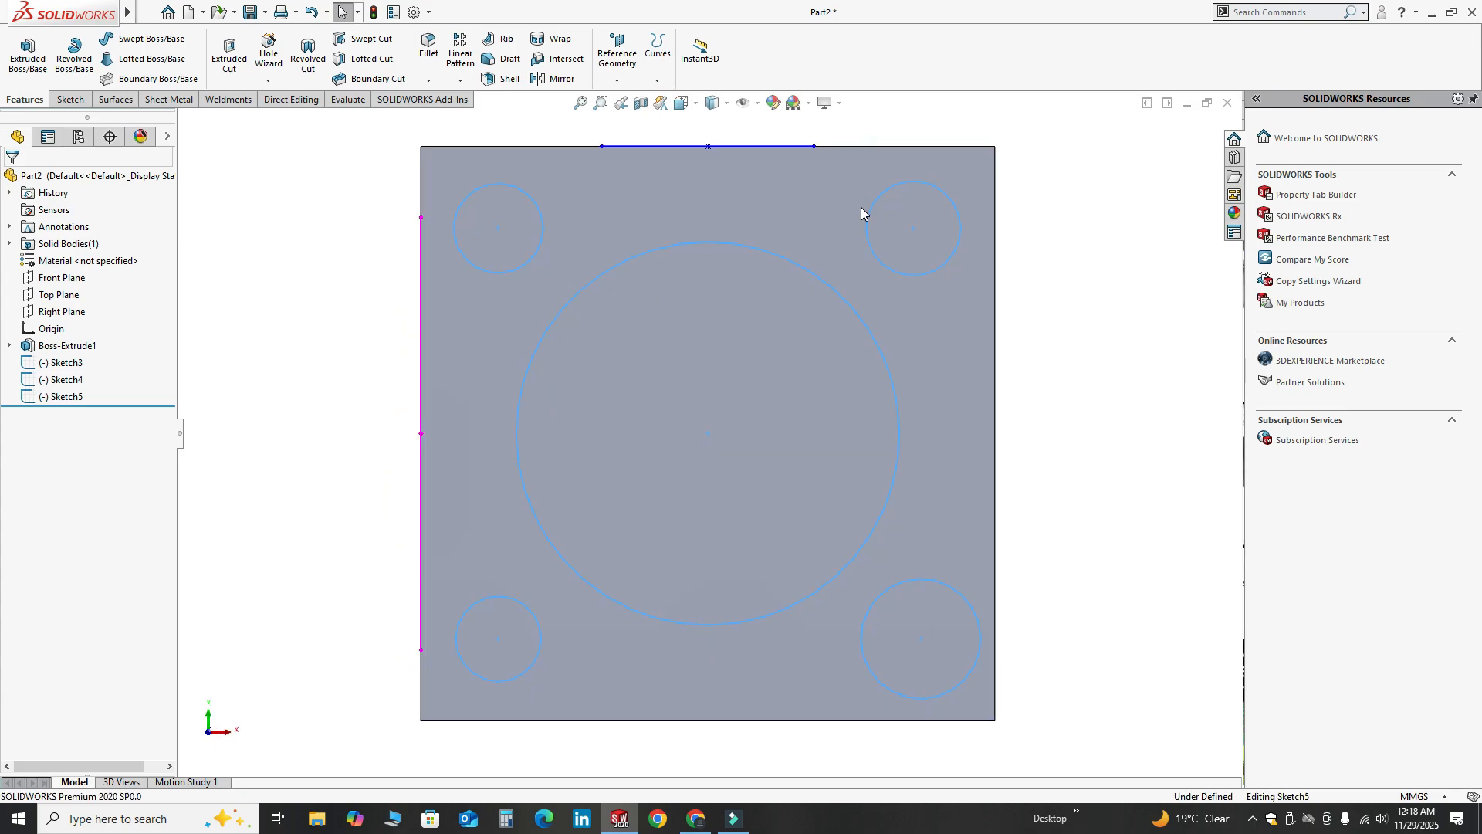
{"action": "key", "text": "ctrl+z"}
{"action": "key", "text": "ctrl+z"}
{"action": "key", "text": "ctrl+z"}
{"action": "key", "text": "ctrl+z"}
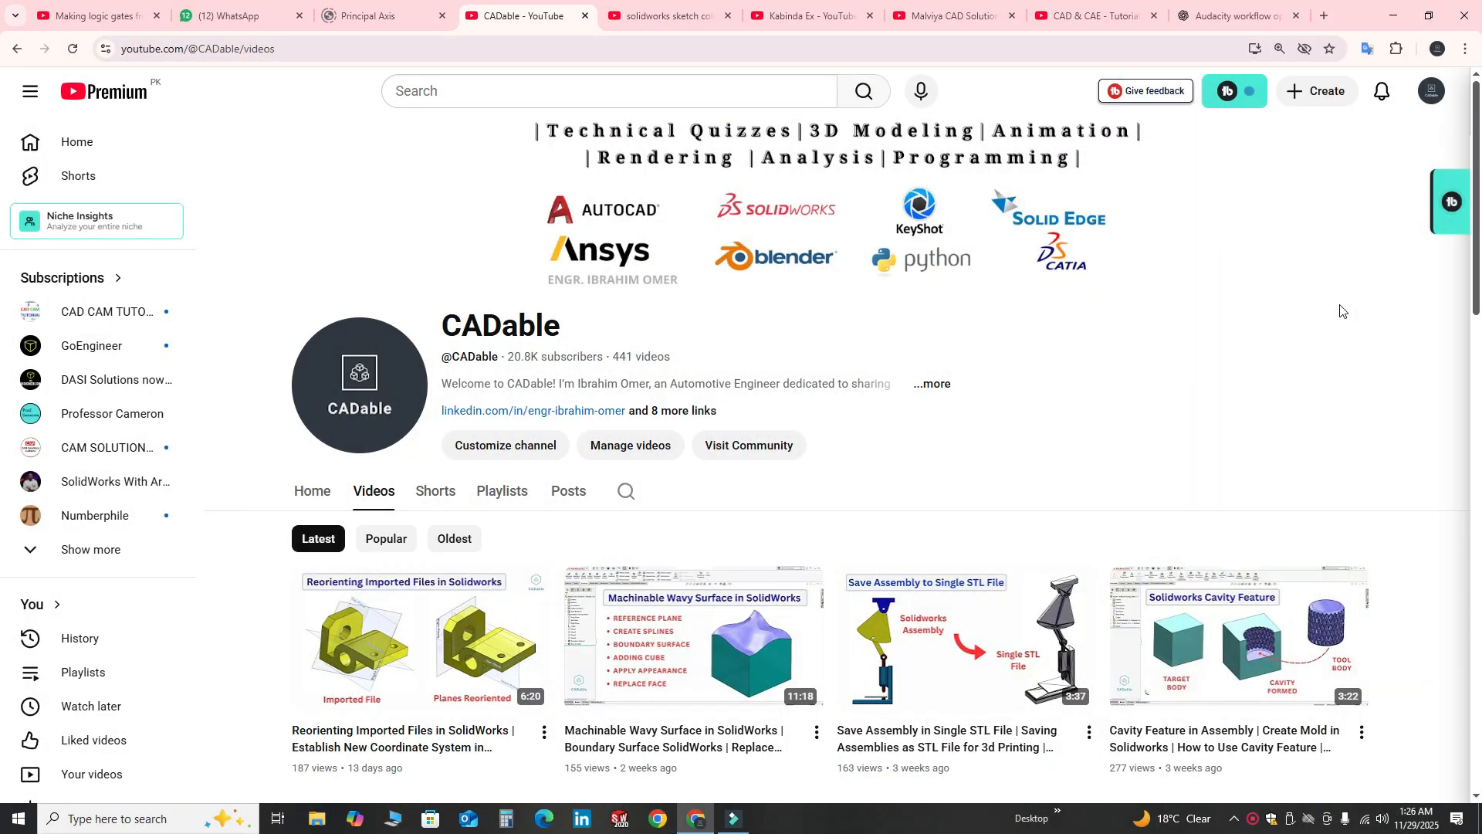
- Switch to the CADable channel on YouTube and browse its uploaded videos and Shorts
{"action": "scroll", "coordinate": [1341, 310], "scroll_direction": "down", "scroll_amount": 8}
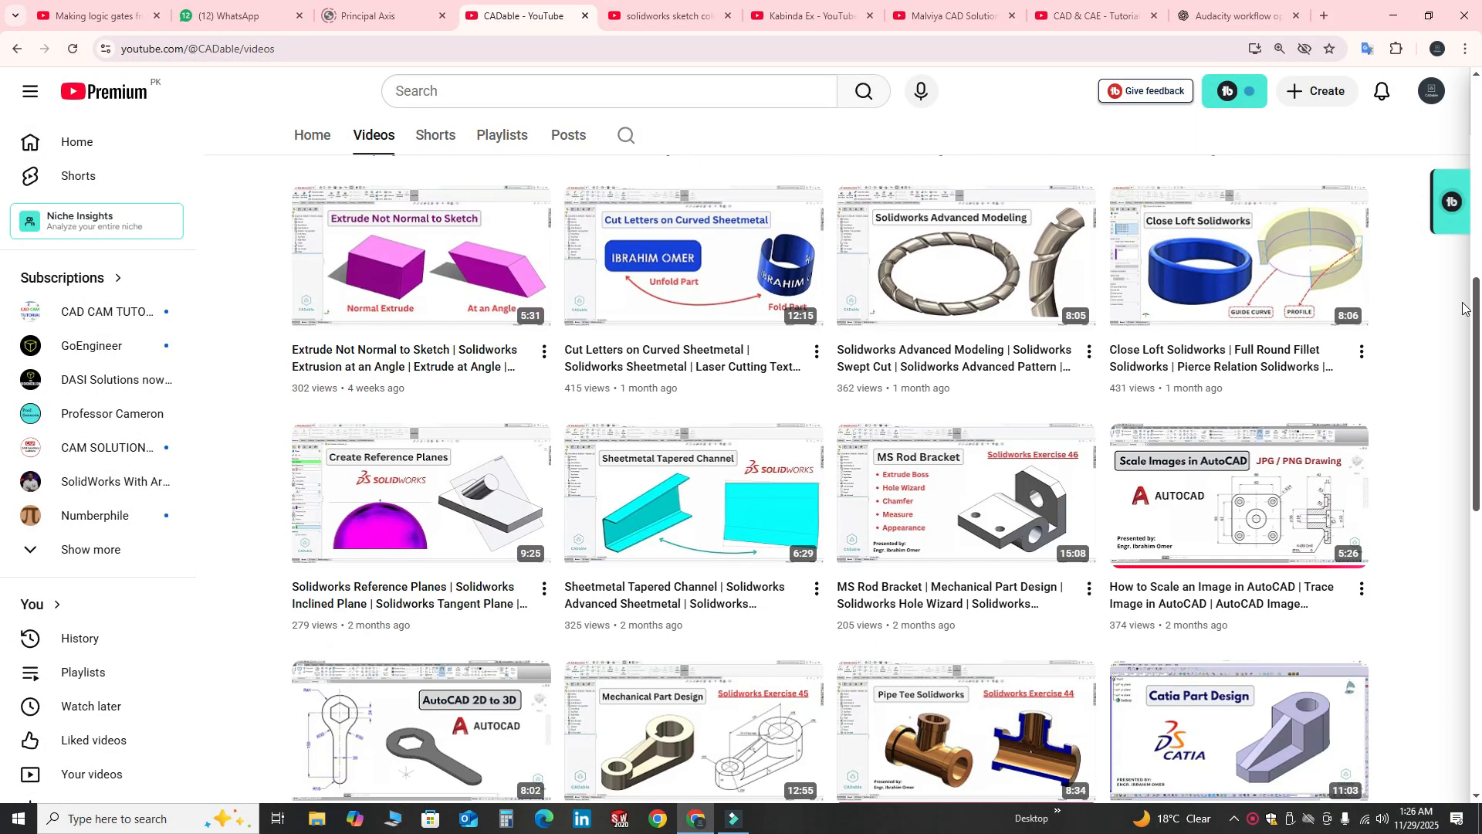
{"action": "scroll", "coordinate": [1462, 308], "scroll_direction": "down", "scroll_amount": 9}
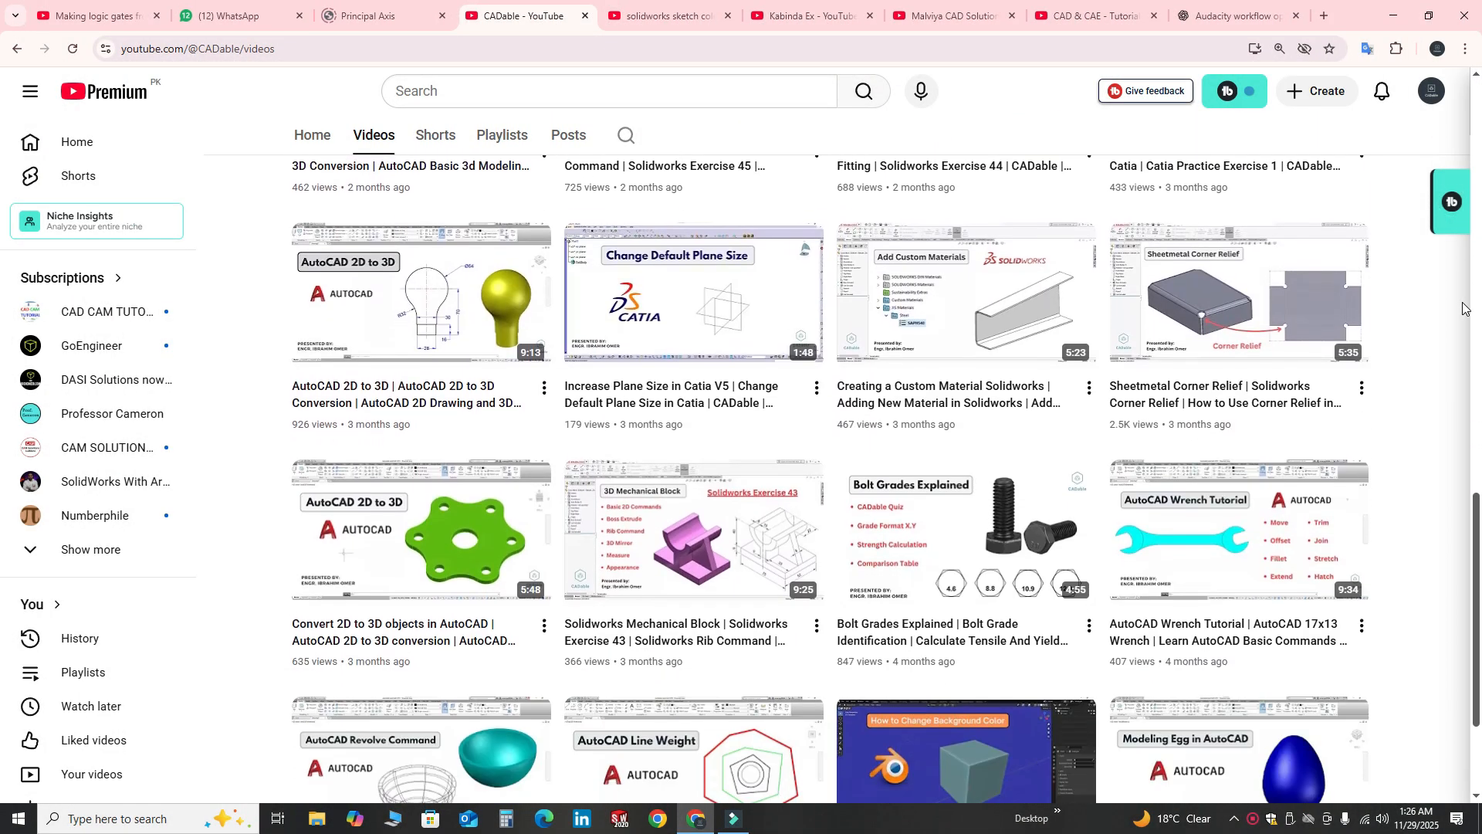
{"action": "scroll", "coordinate": [1463, 308], "scroll_direction": "down", "scroll_amount": 3}
{"action": "scroll", "coordinate": [1462, 308], "scroll_direction": "down", "scroll_amount": 6}
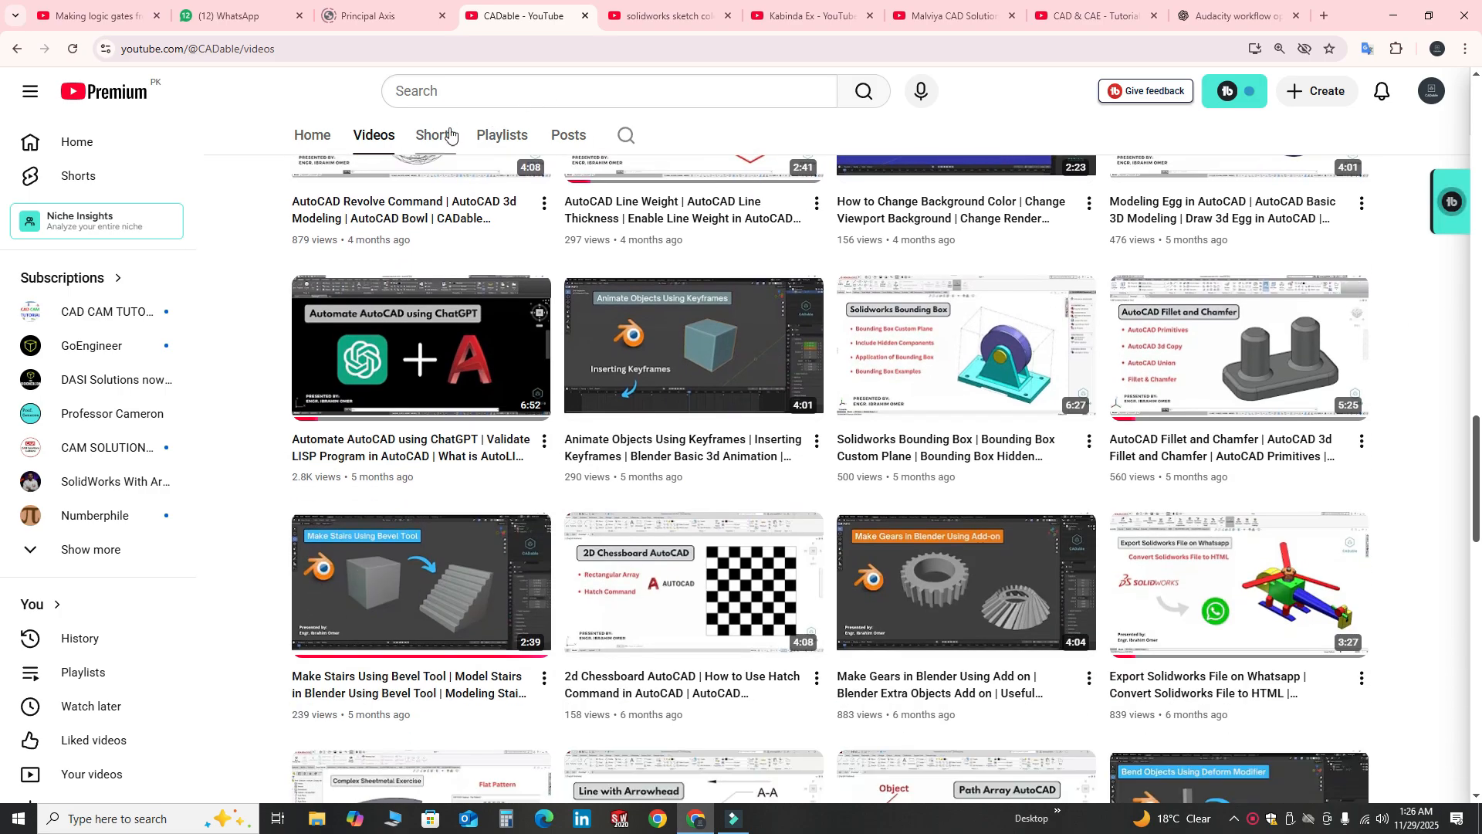
{"action": "left_click", "coordinate": [435, 135]}
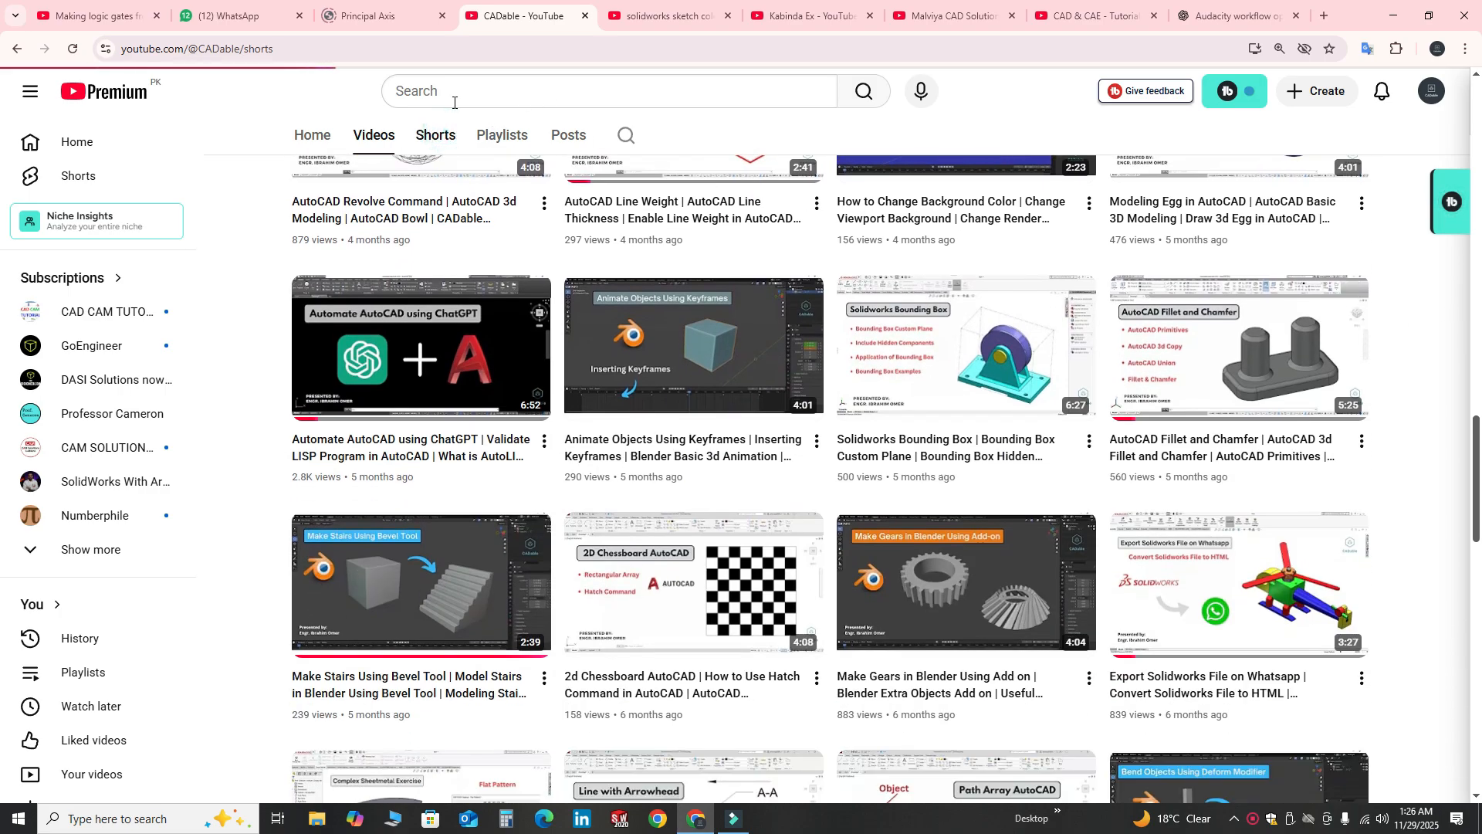
{"action": "scroll", "coordinate": [712, 137], "scroll_direction": "down", "scroll_amount": 12}
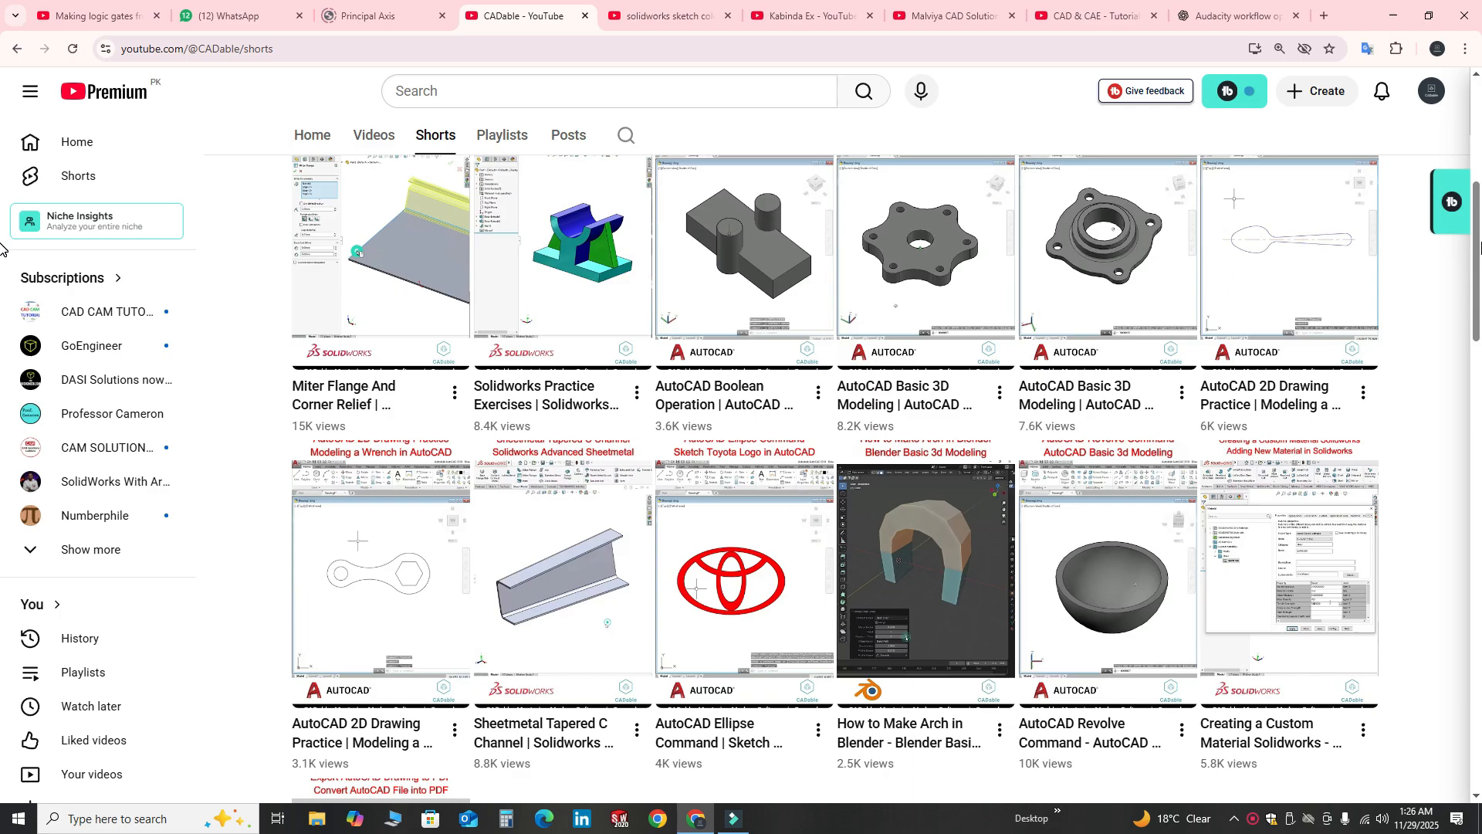
{"action": "scroll", "coordinate": [1481, 243], "scroll_direction": "down", "scroll_amount": 4}
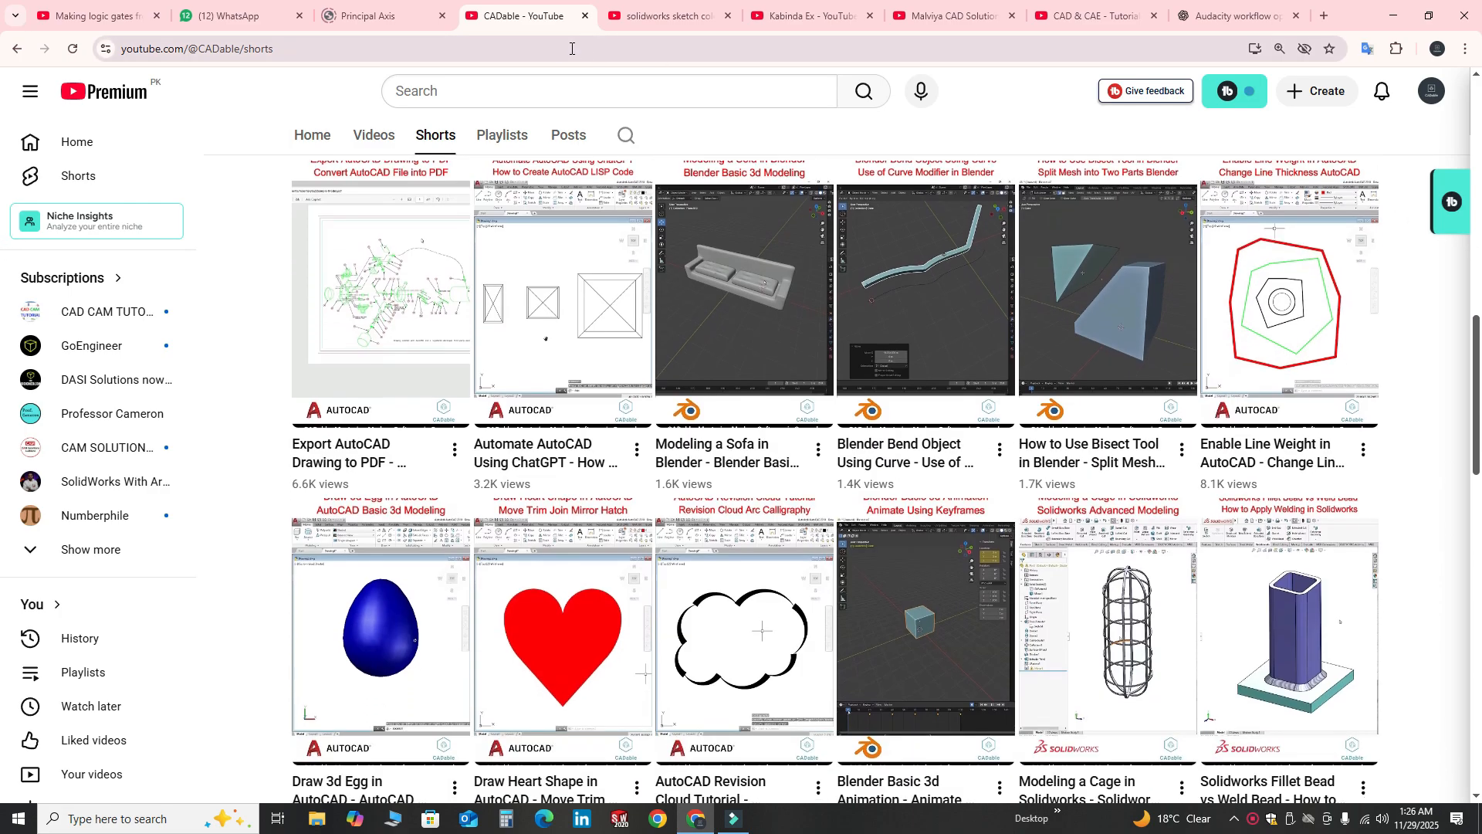
- Open the CADable channel's posts and look through its published quizzes and image posts
{"action": "left_click", "coordinate": [571, 136]}
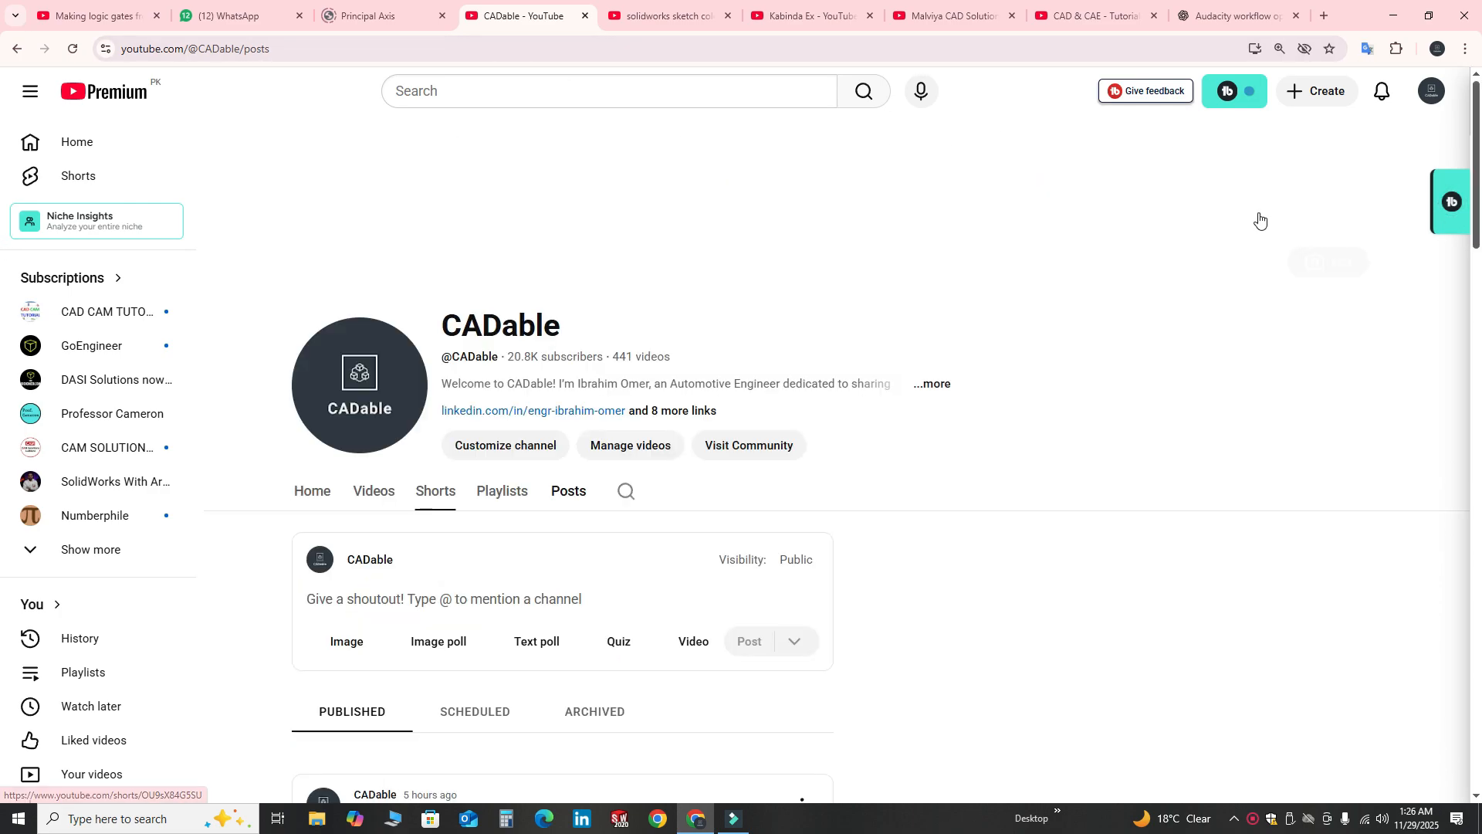
{"action": "scroll", "coordinate": [1373, 353], "scroll_direction": "down", "scroll_amount": 7}
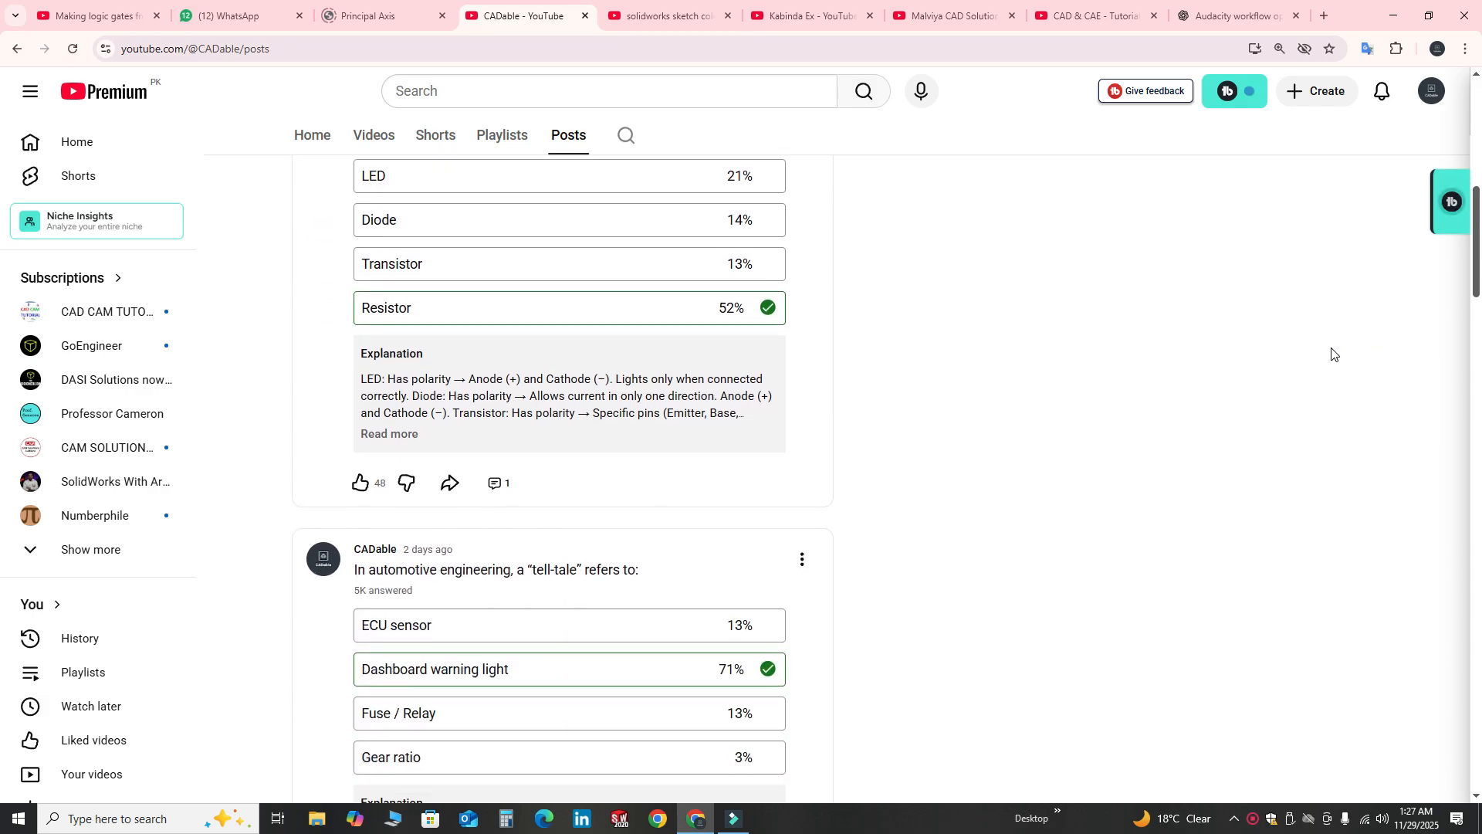
{"action": "scroll", "coordinate": [1036, 355], "scroll_direction": "down", "scroll_amount": 15}
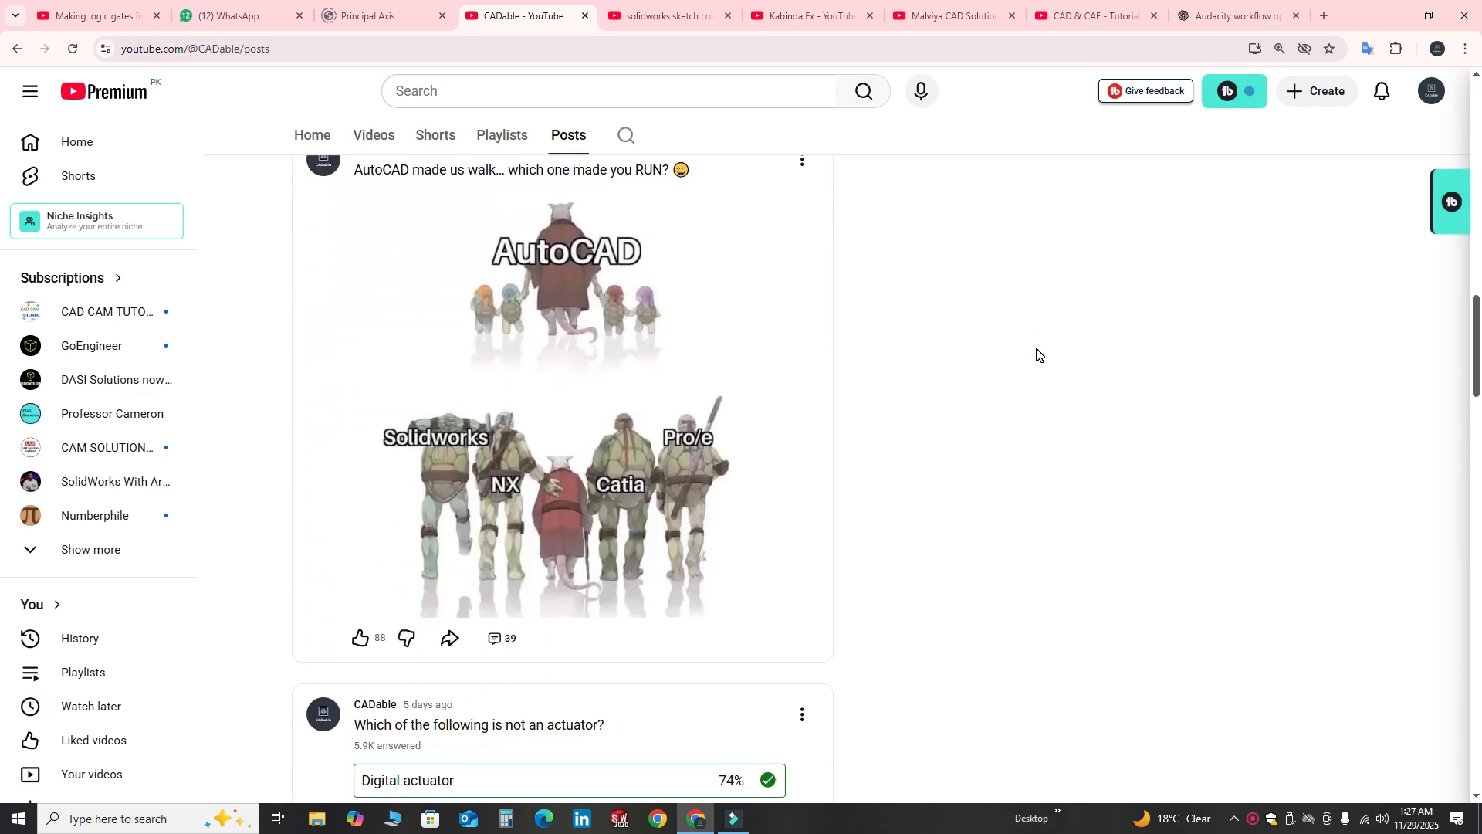
{"action": "scroll", "coordinate": [1037, 354], "scroll_direction": "down", "scroll_amount": 16}
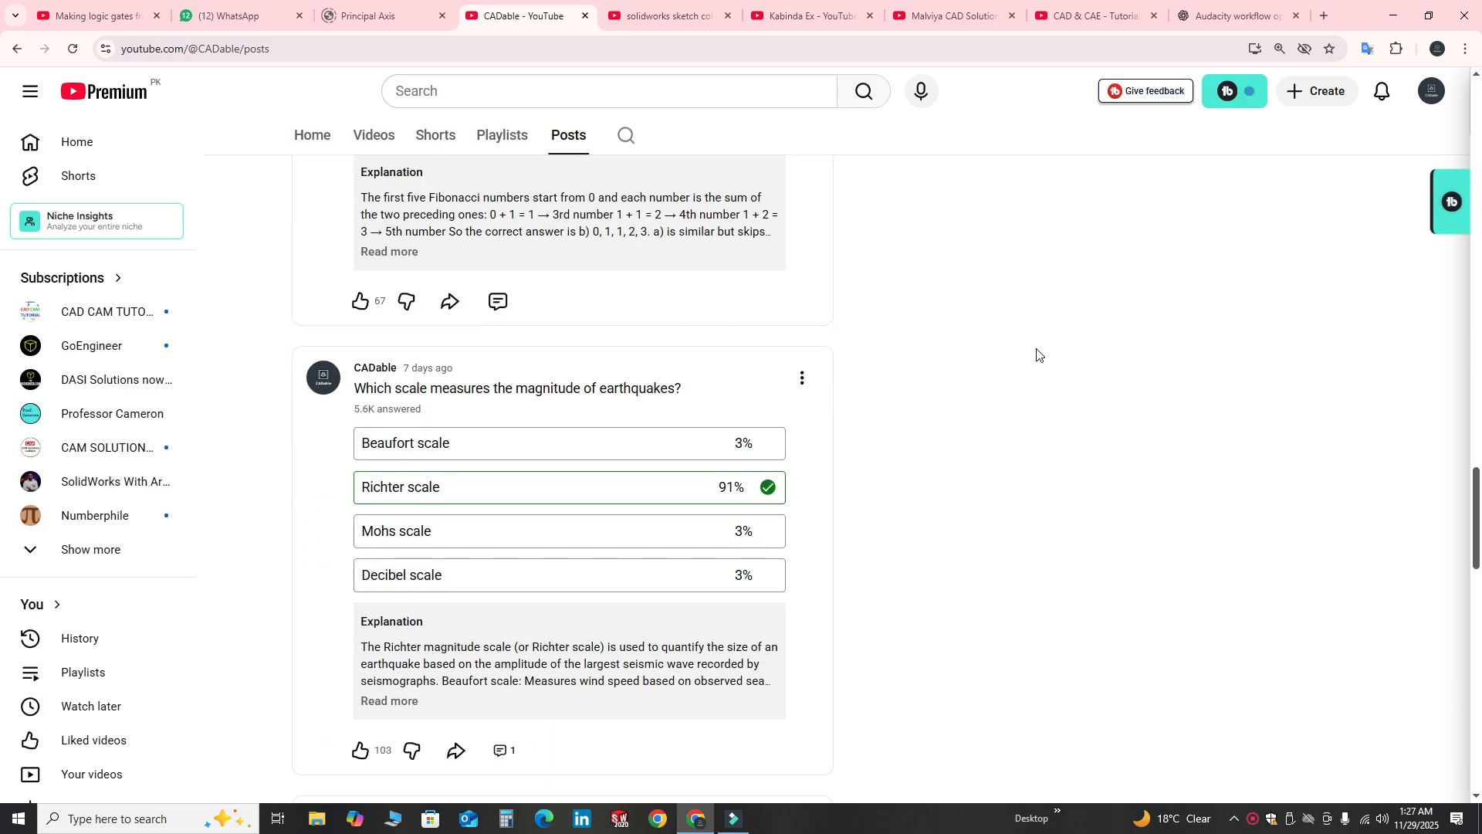
{"action": "scroll", "coordinate": [1036, 354], "scroll_direction": "down", "scroll_amount": 20}
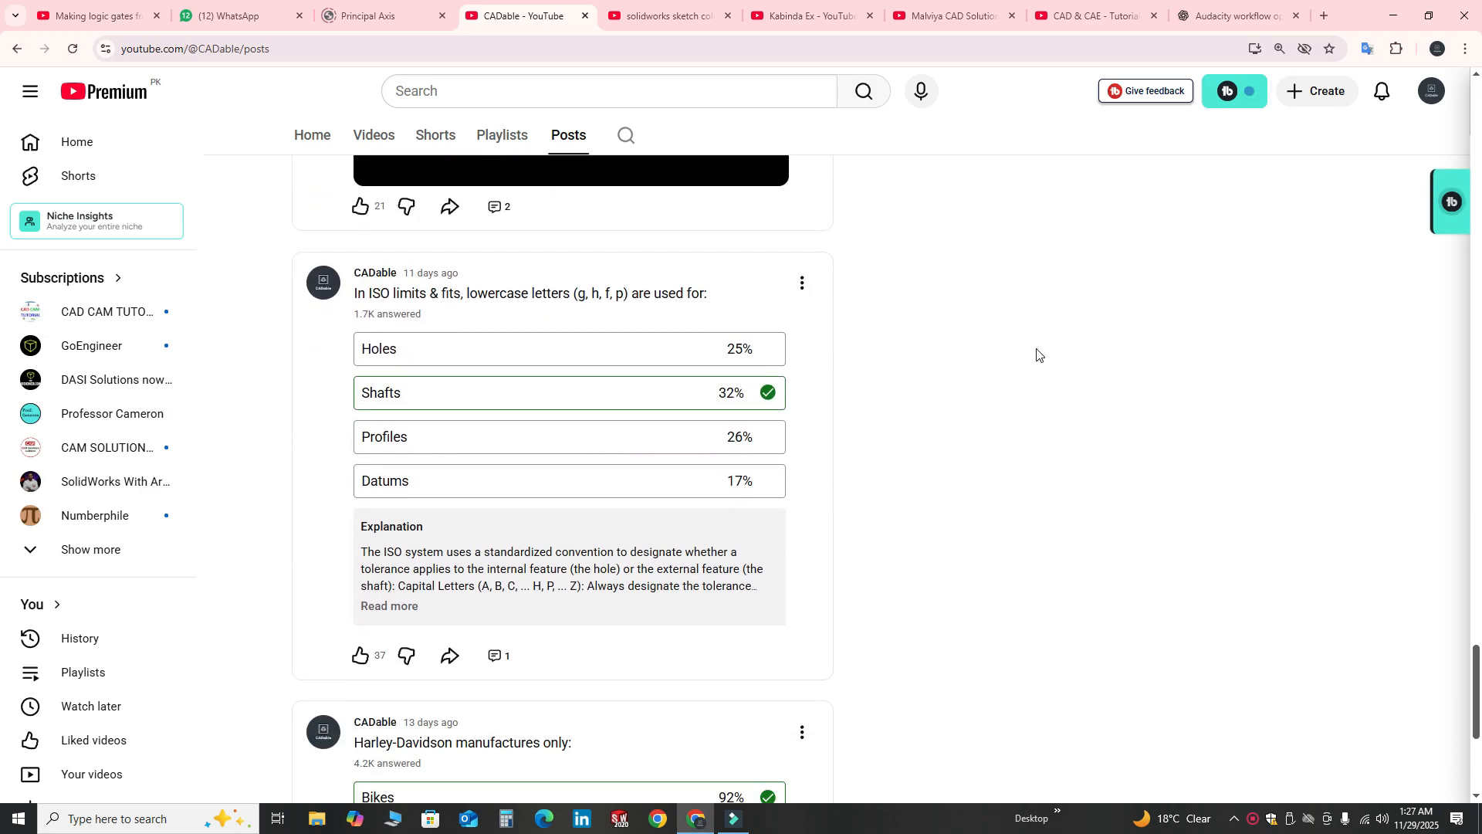
{"action": "scroll", "coordinate": [1036, 355], "scroll_direction": "down", "scroll_amount": 11}
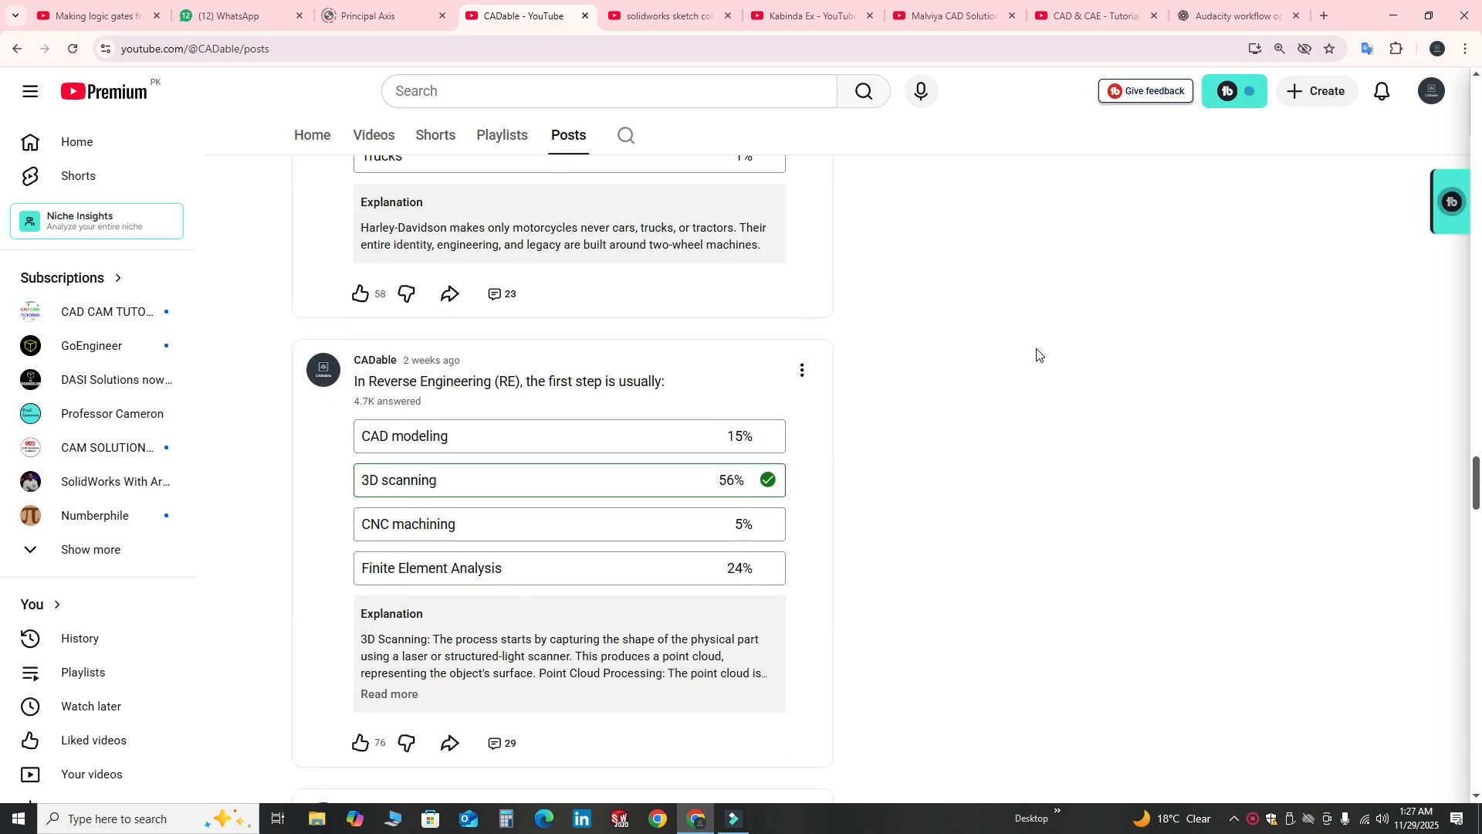
{"action": "scroll", "coordinate": [1036, 354], "scroll_direction": "down", "scroll_amount": 11}
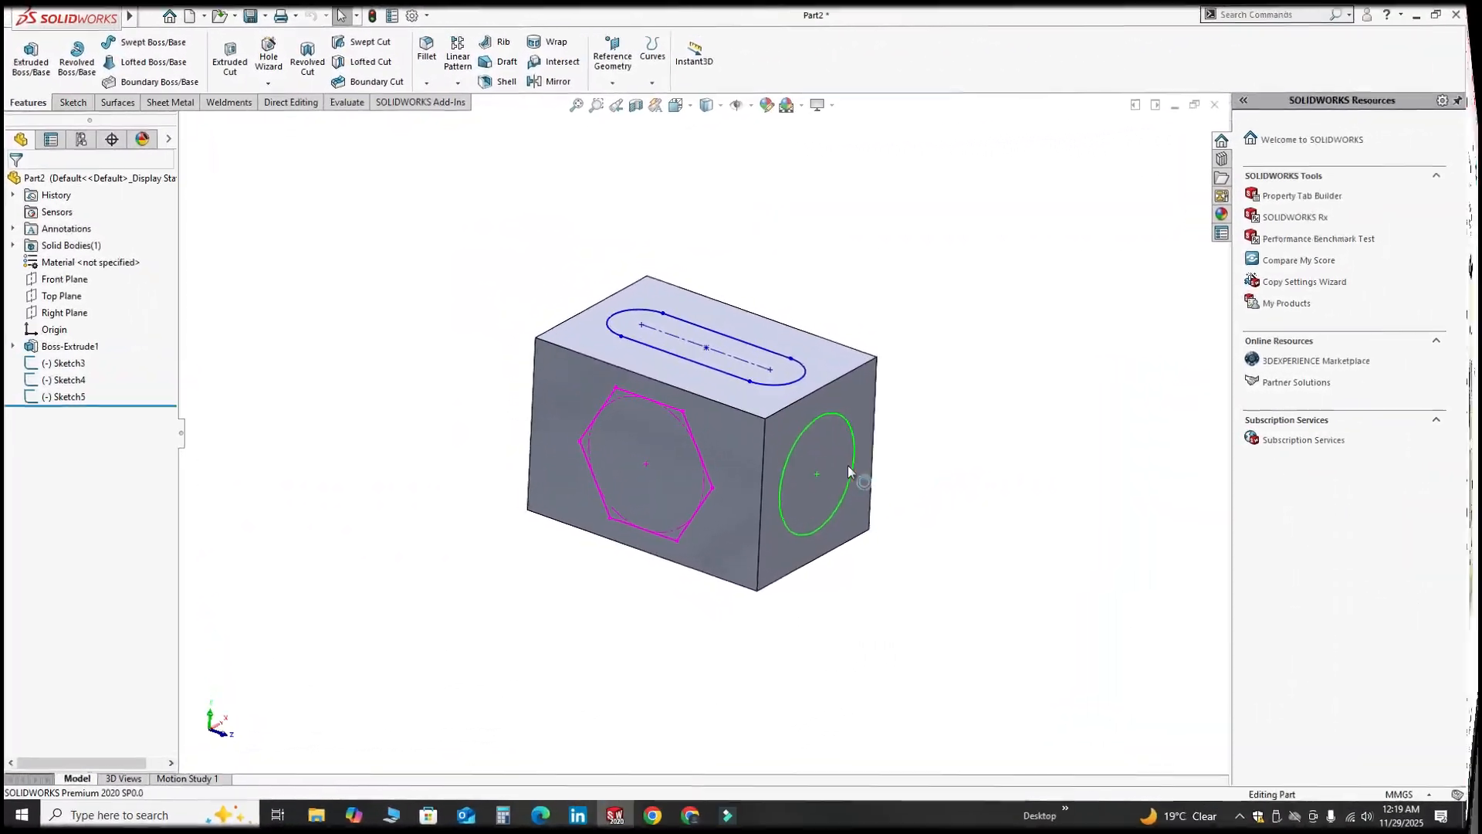
{"action": "scroll", "coordinate": [849, 472], "scroll_direction": "down", "scroll_amount": 1}
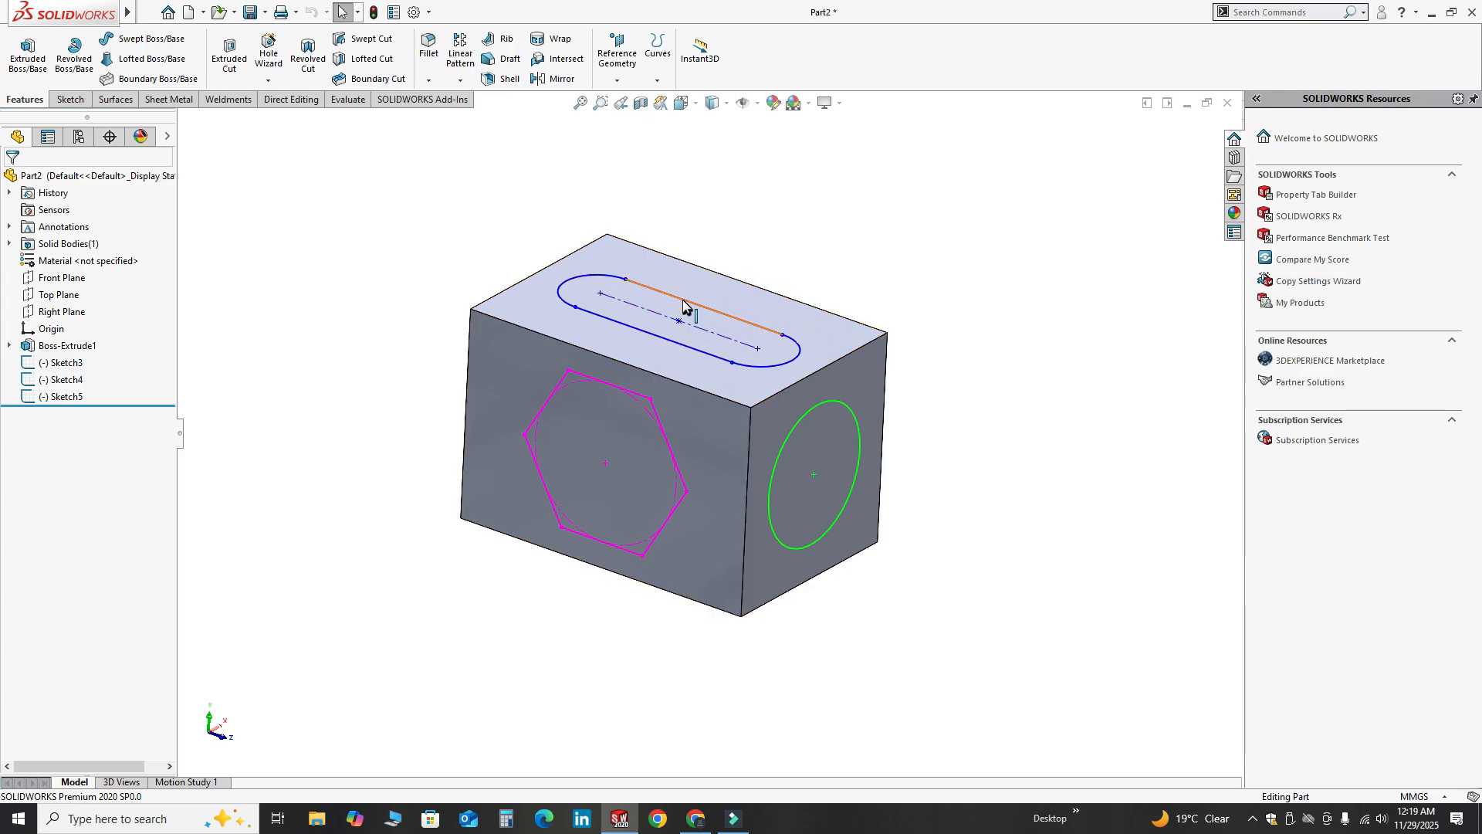
{"action": "middle_click_drag", "start_coordinate": [724, 513], "coordinate": [575, 494]}
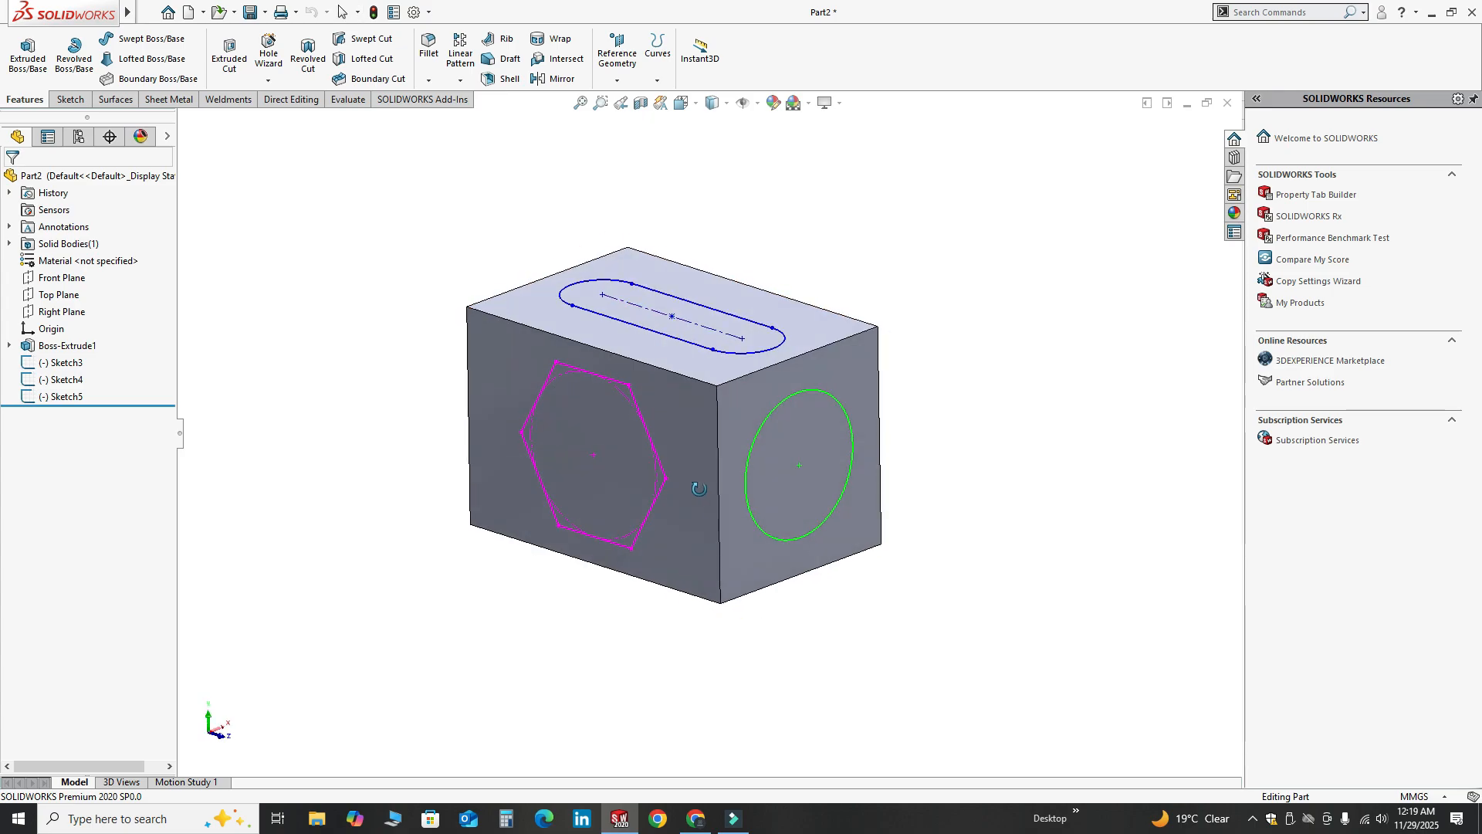